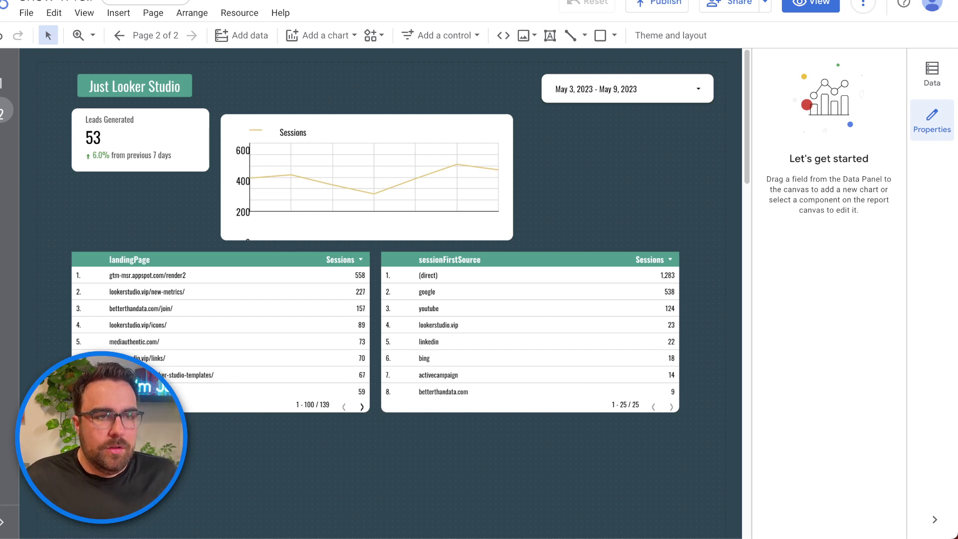
Reposition the Sessions line chart slightly up and toward the date control, and set the report's date range to Last 14 days.
drag(335, 139, 522, 132)
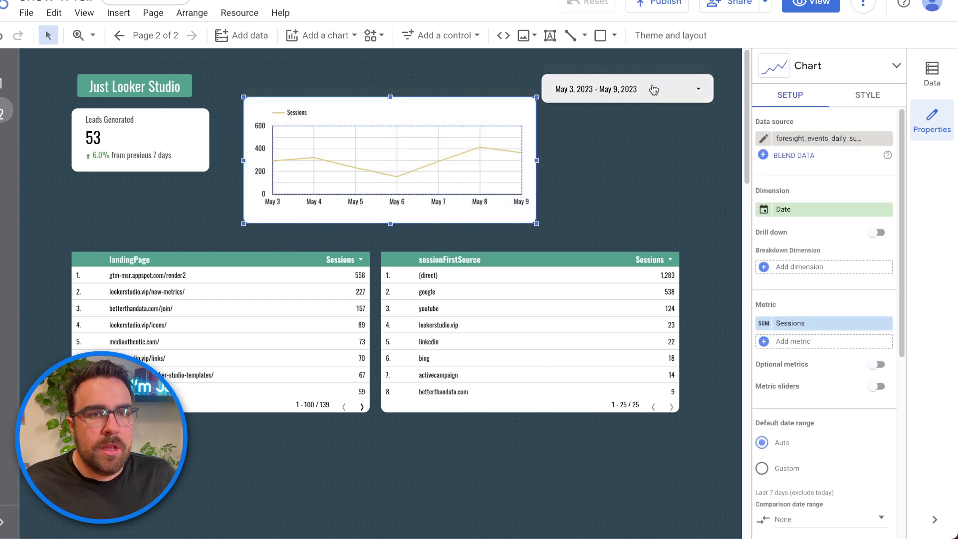
click(684, 93)
click(688, 100)
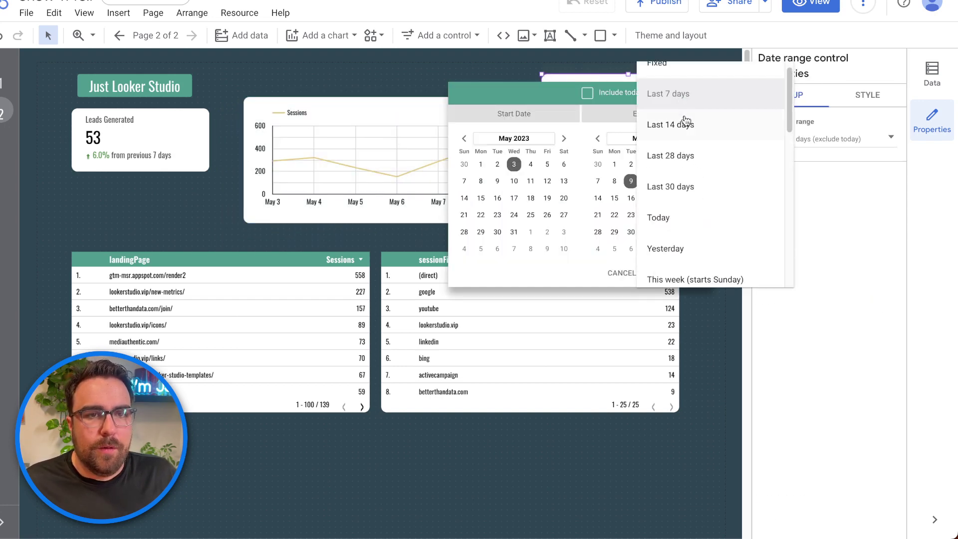
click(683, 123)
click(695, 274)
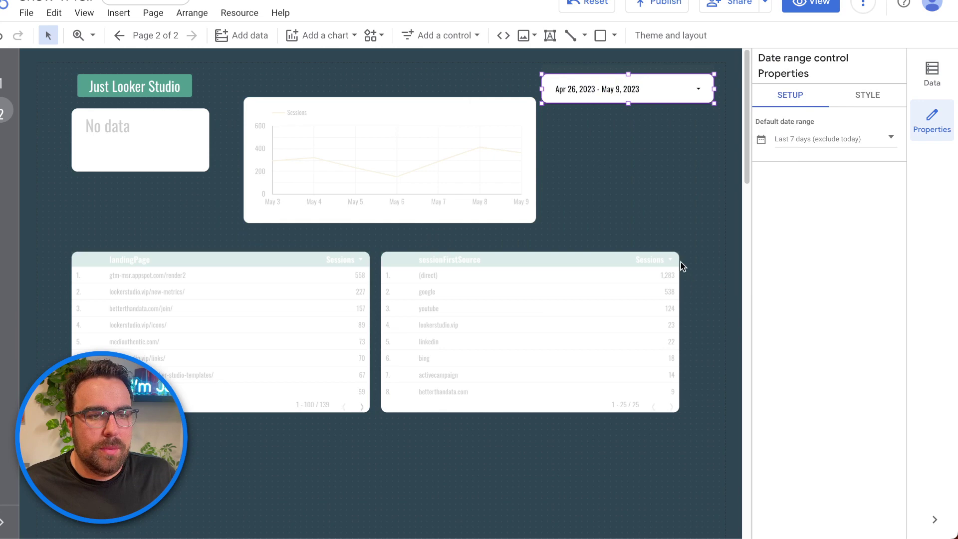
Preview the report in view mode, apply the Just Looker Studio filter, review the landingPage table, and return to editing.
click(148, 140)
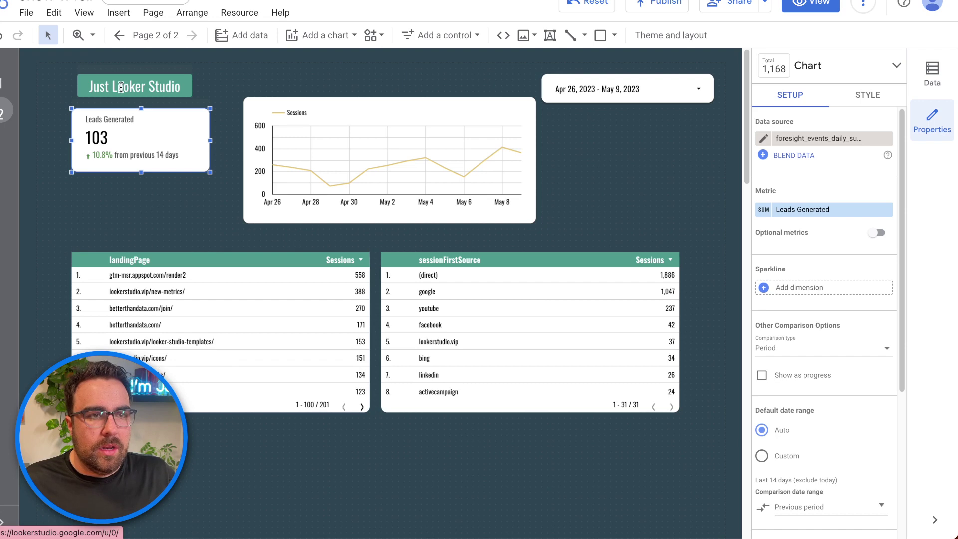
click(810, 5)
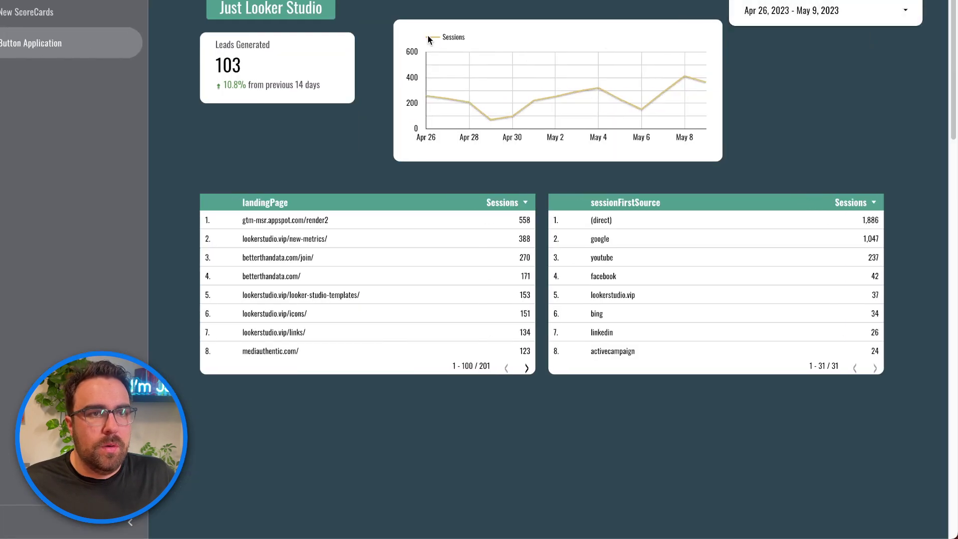
click(319, 15)
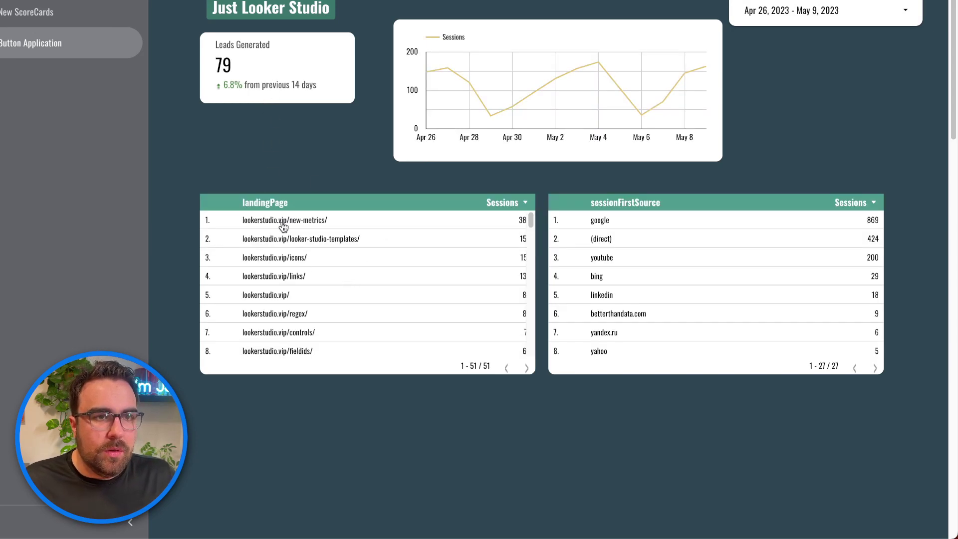
scroll(281, 255, down, 3)
scroll(280, 255, up, 3)
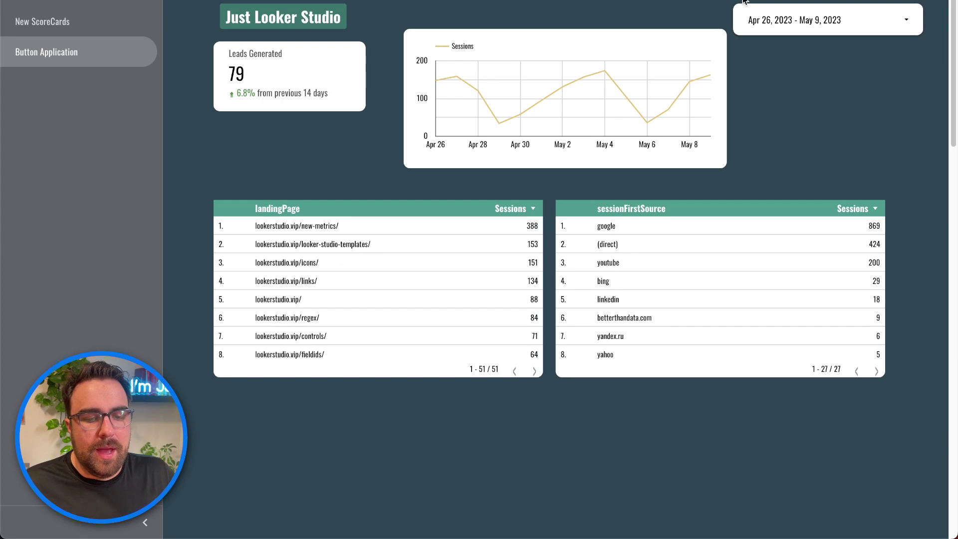
mouse_move(744, 3)
click(809, 11)
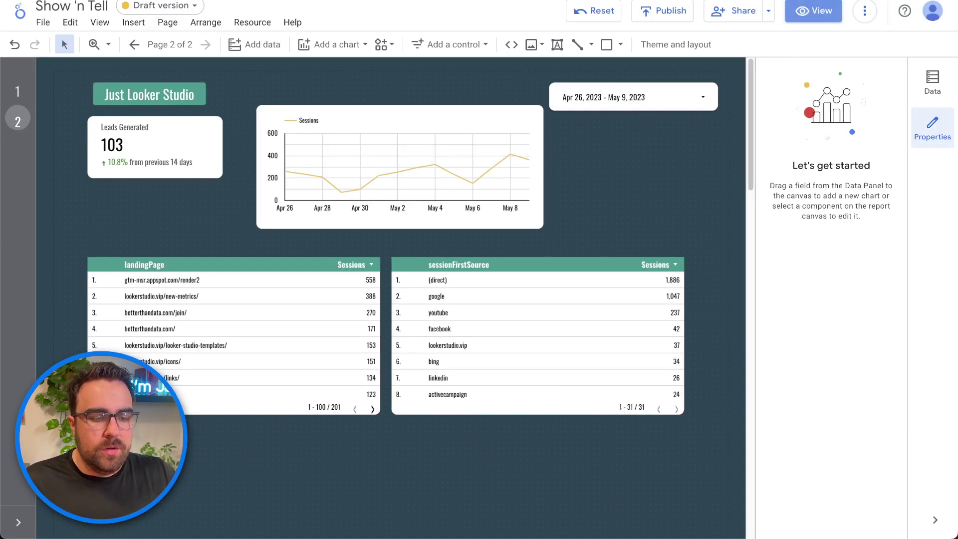
Add a button control beside the Just Looker Studio button and set its action type to Filter.
click(197, 90)
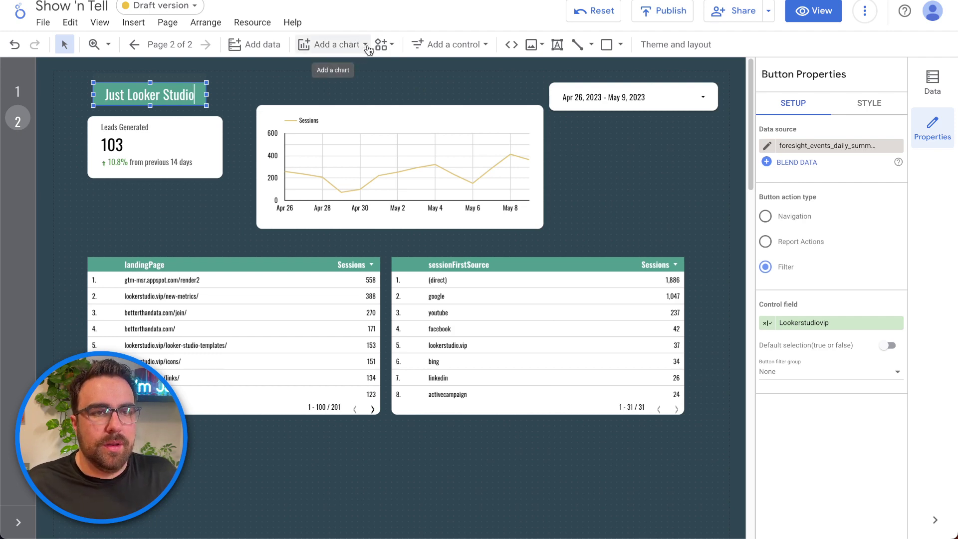
click(449, 45)
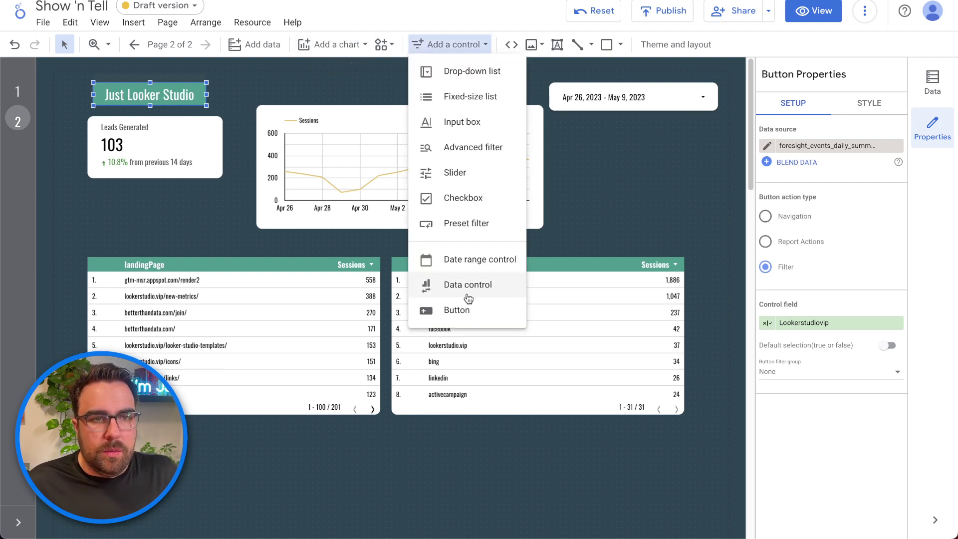
click(466, 309)
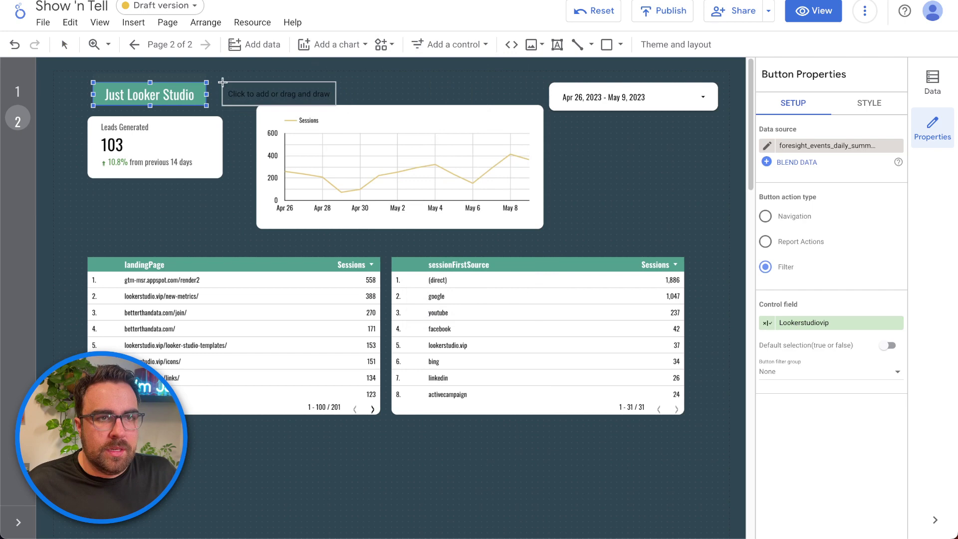
click(225, 84)
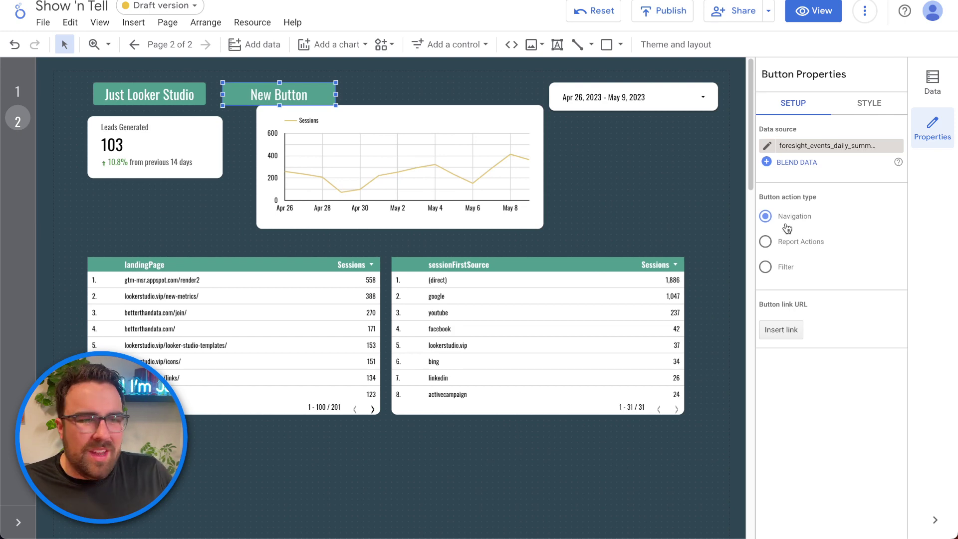
click(802, 247)
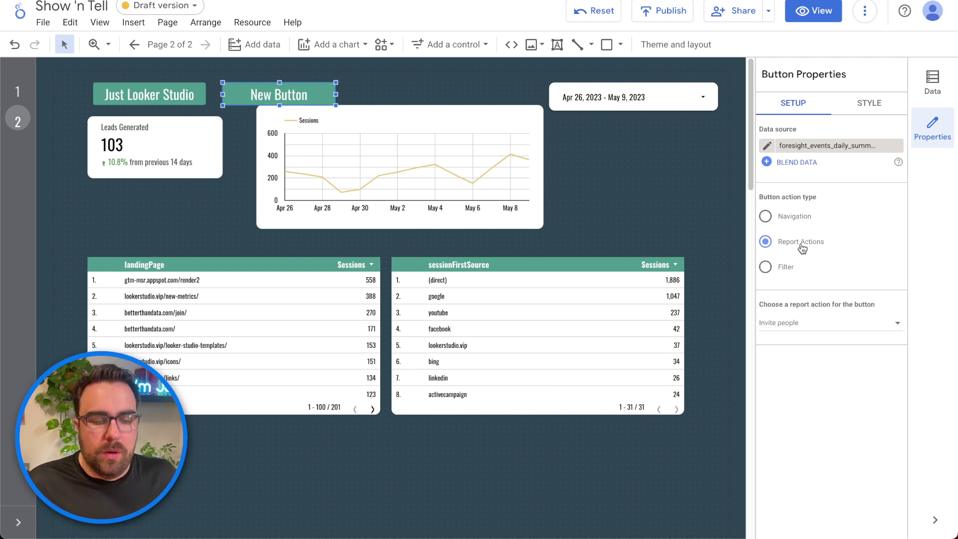
click(793, 270)
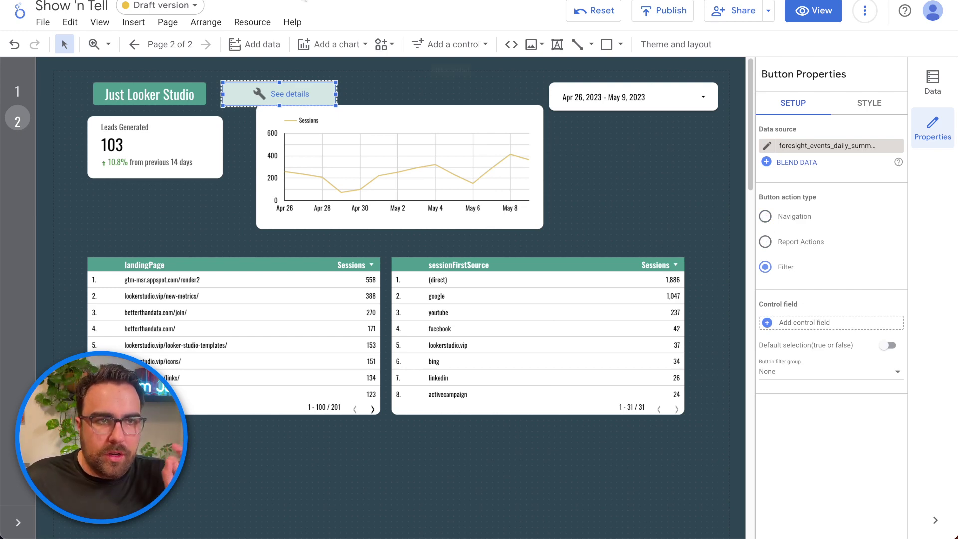
Add a checkbox control between the new button and the date range control.
click(349, 44)
key(Escape)
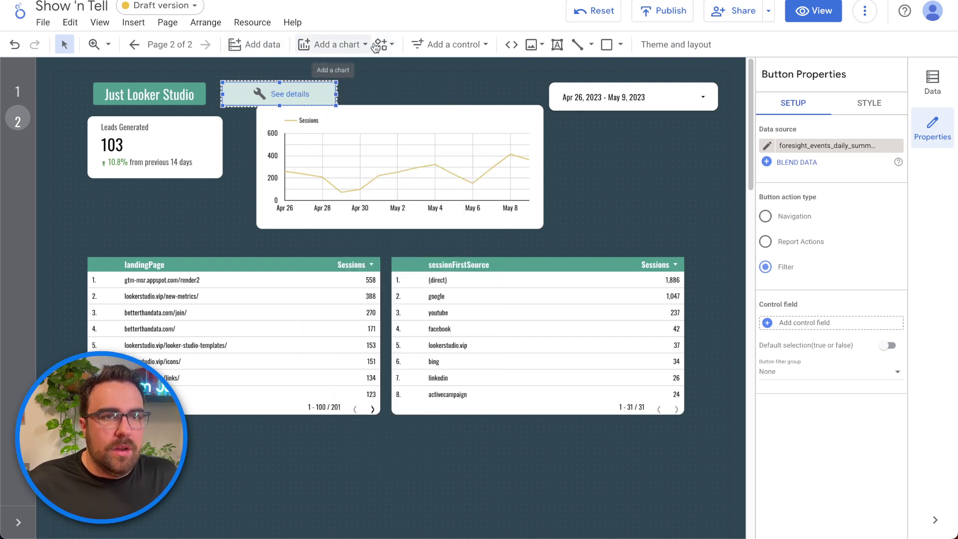
click(430, 43)
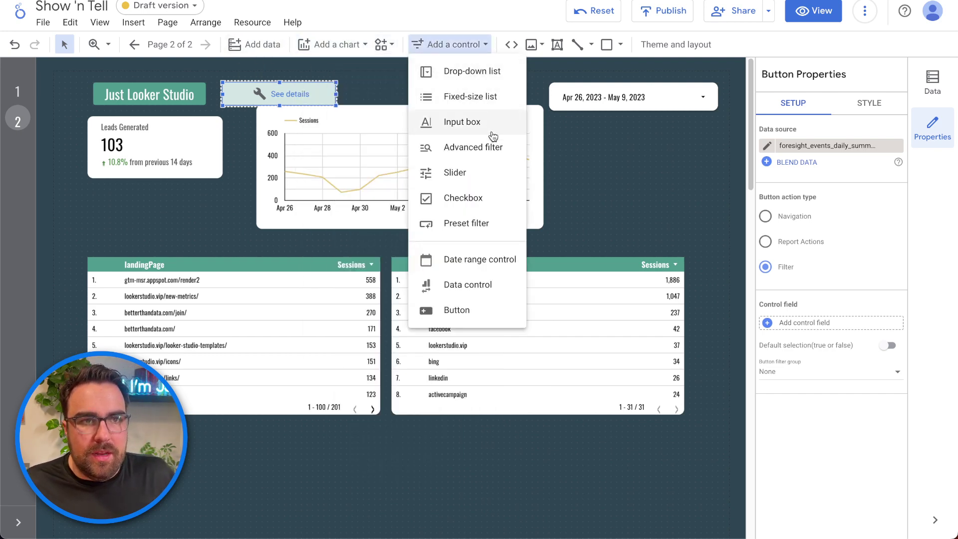
click(495, 199)
click(404, 98)
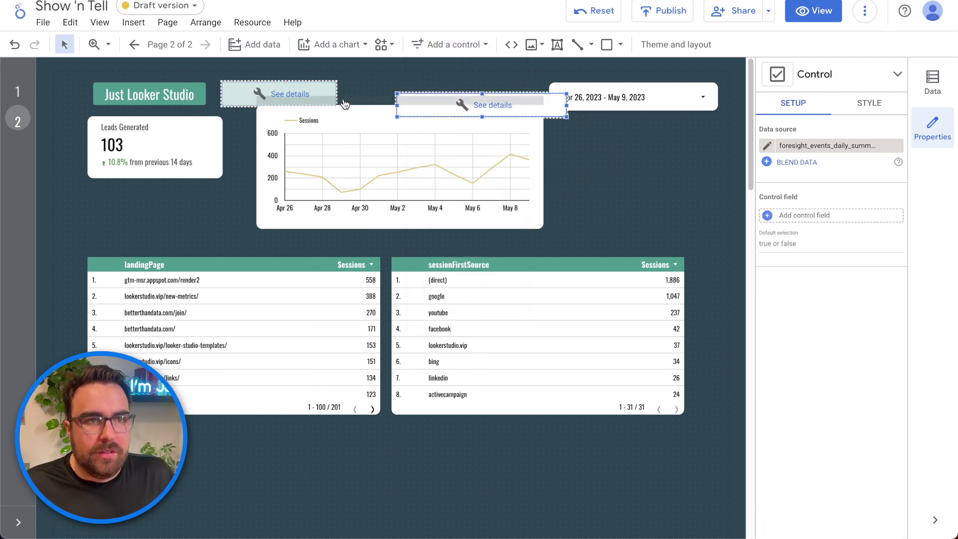
Shift the scorecard, line chart and both tables down, and align the checkbox control beside the new button.
click(280, 94)
drag(580, 171, 206, 257)
drag(309, 212, 315, 257)
click(279, 82)
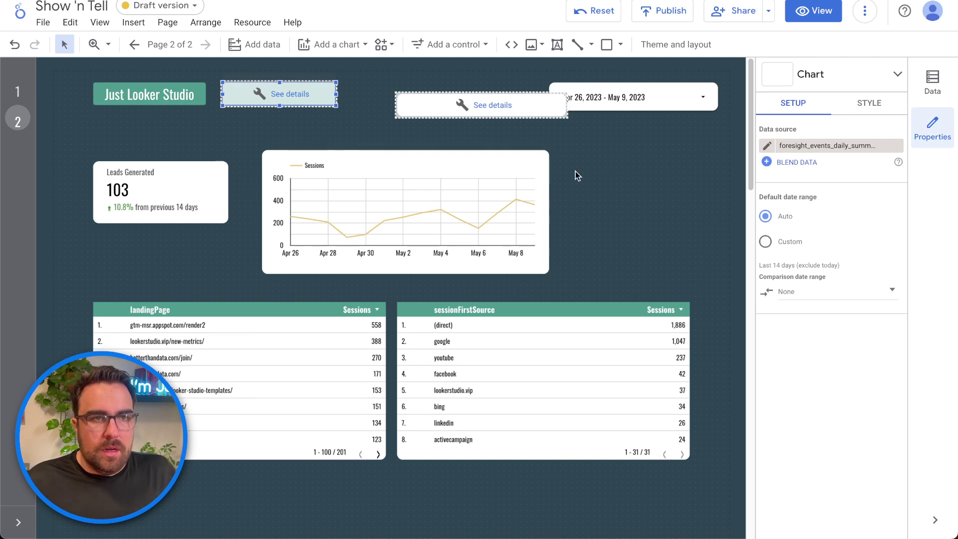
click(421, 103)
drag(421, 103, 371, 92)
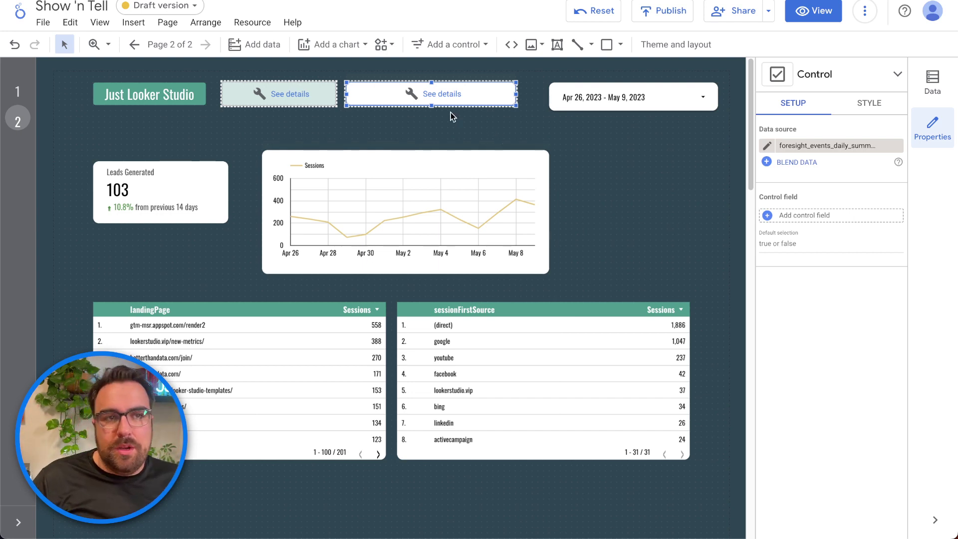
Create a calculated field for the new button's control field with the formula Hostname = "lookerstudio.vip".
click(310, 94)
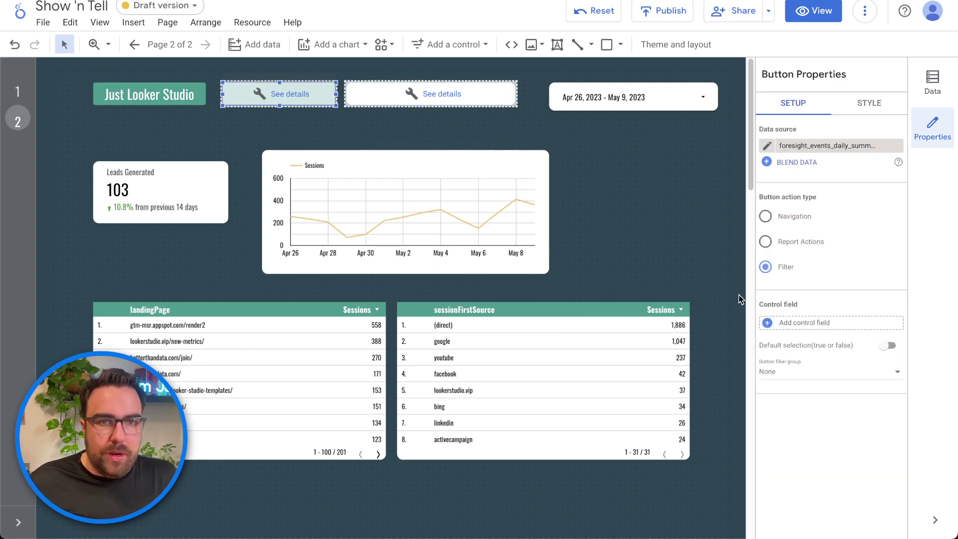
click(814, 323)
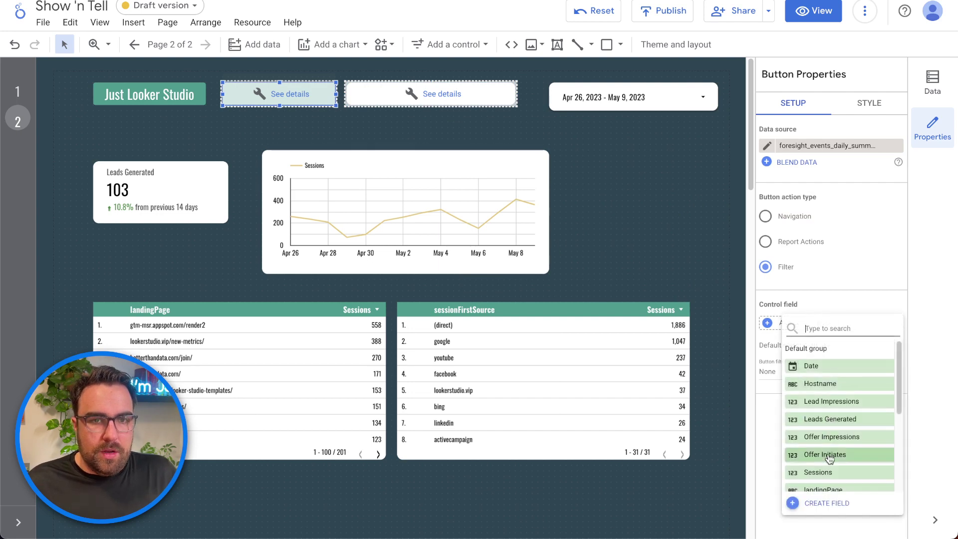
scroll(831, 454, down, 5)
scroll(831, 465, up, 5)
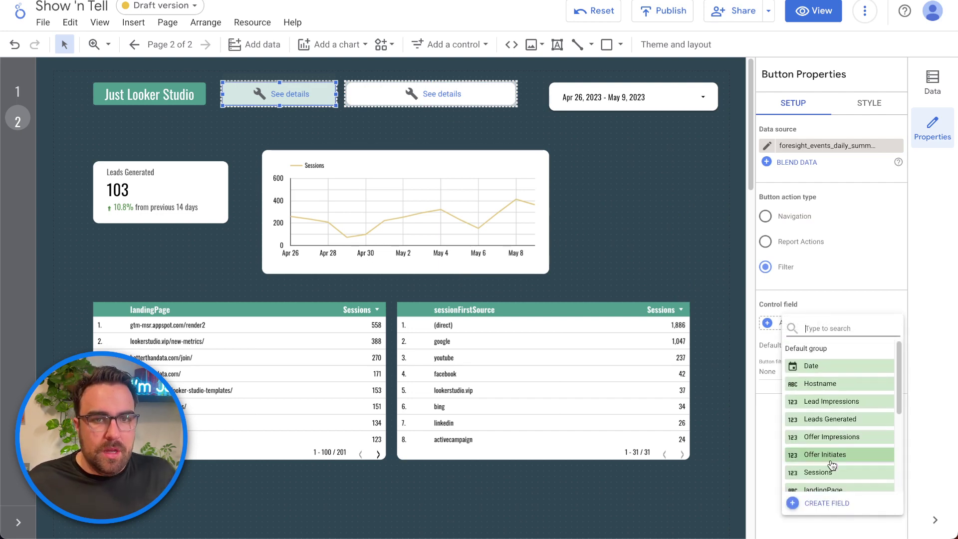
click(828, 503)
click(758, 392)
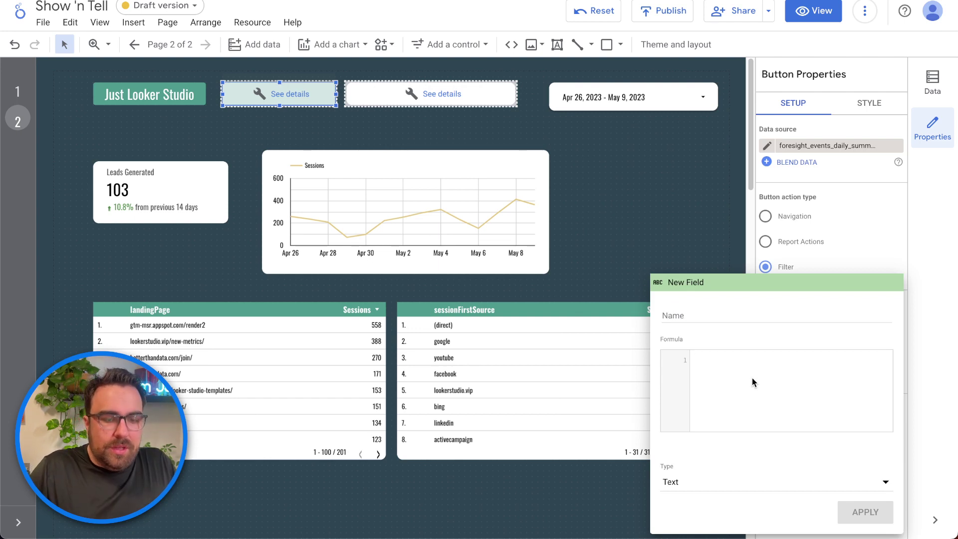
text(host)
key(Return)
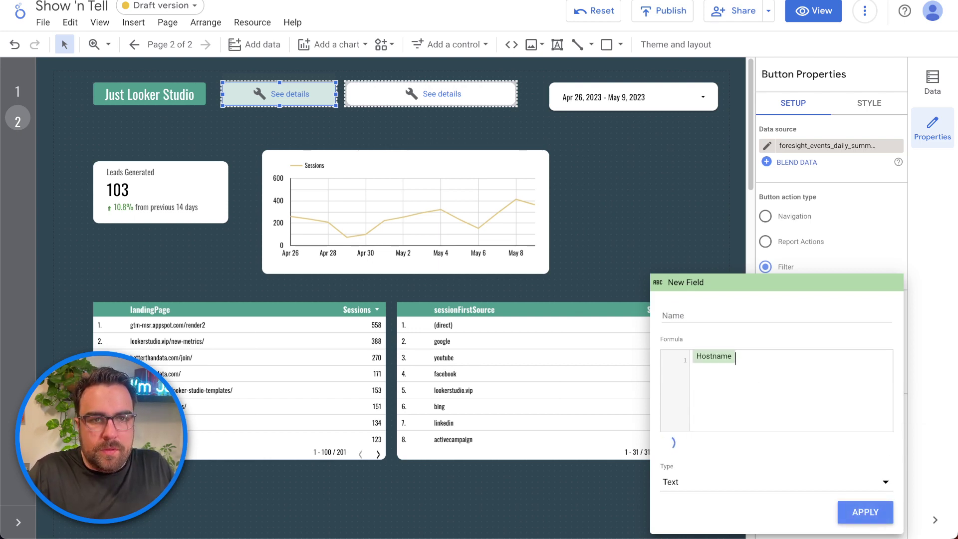
text(= )
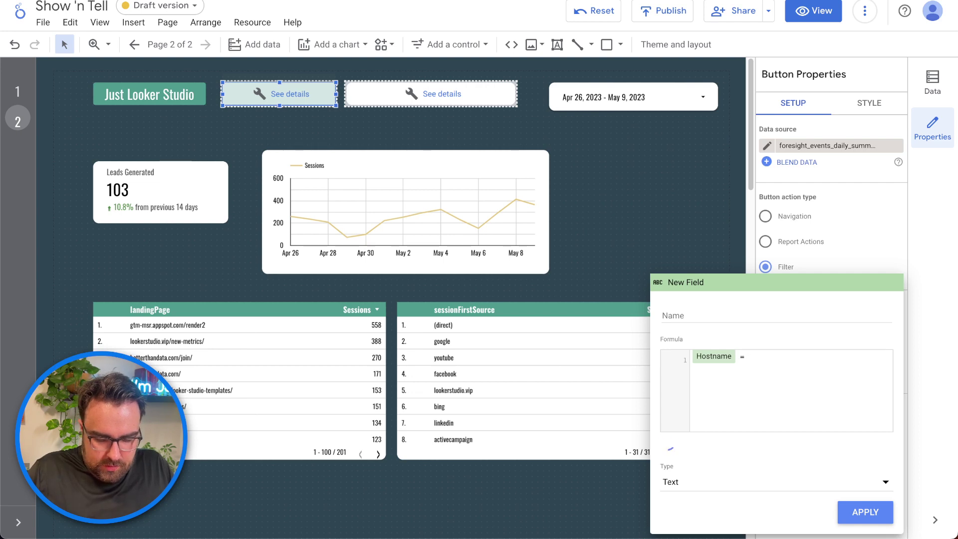
text("lookerstudio.vip)
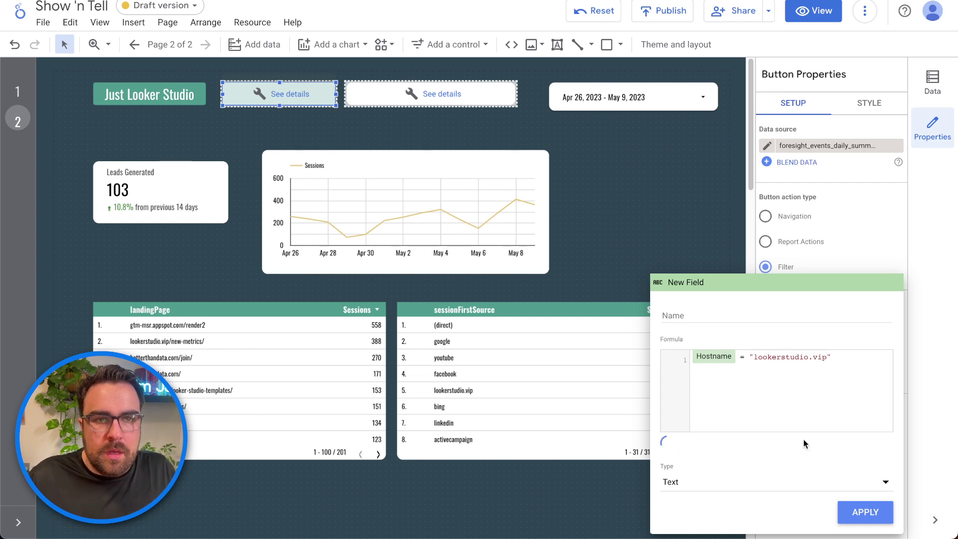
click(868, 512)
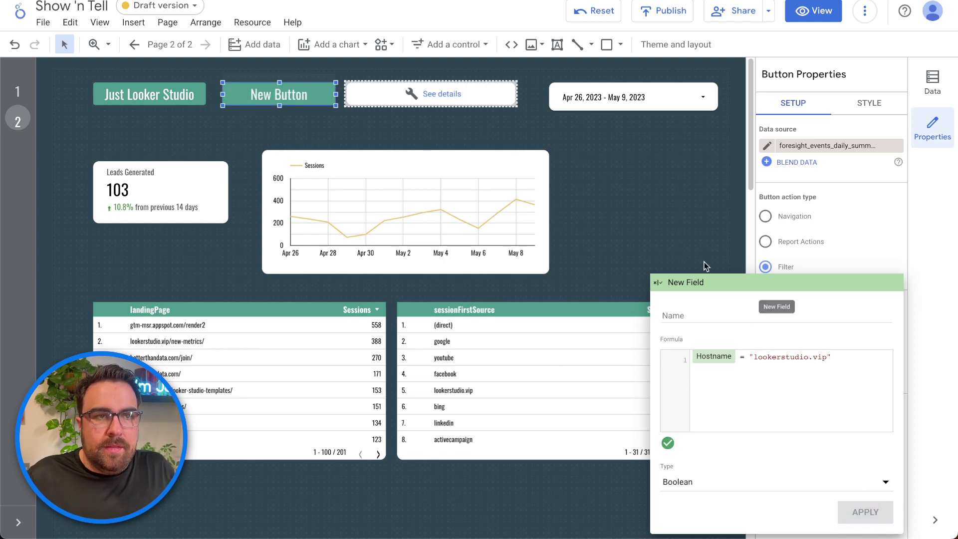
Delete the old Just Looker Studio button and check the formula of the new button's control field.
click(179, 87)
key(Delete)
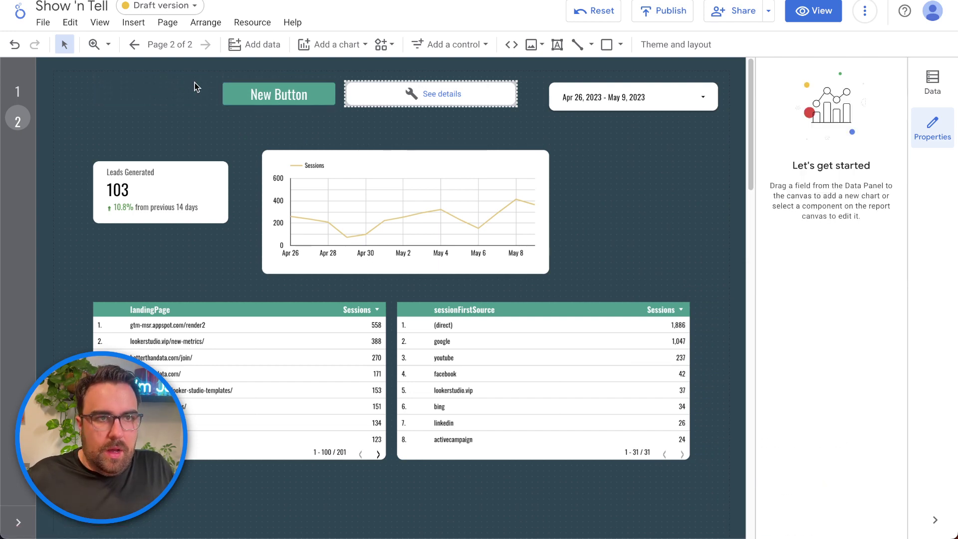
click(262, 90)
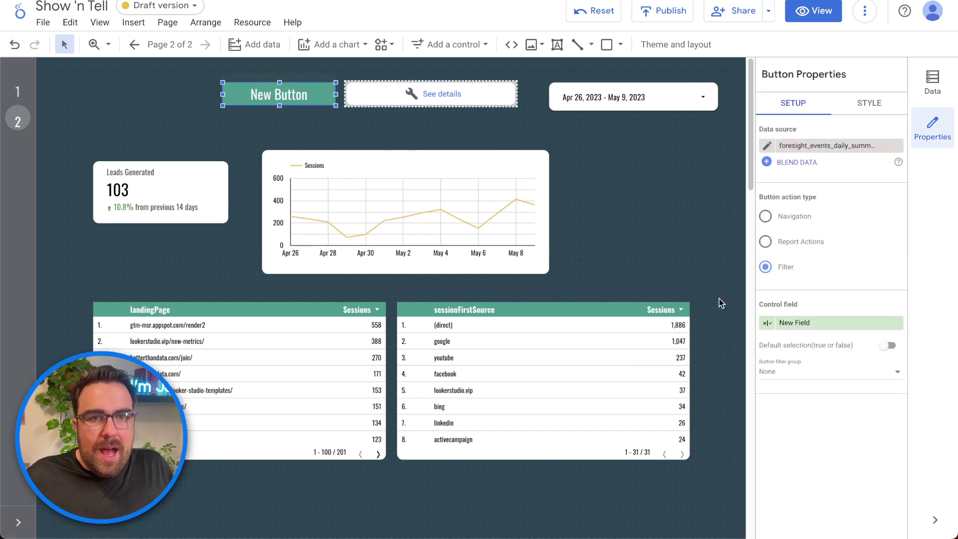
click(768, 323)
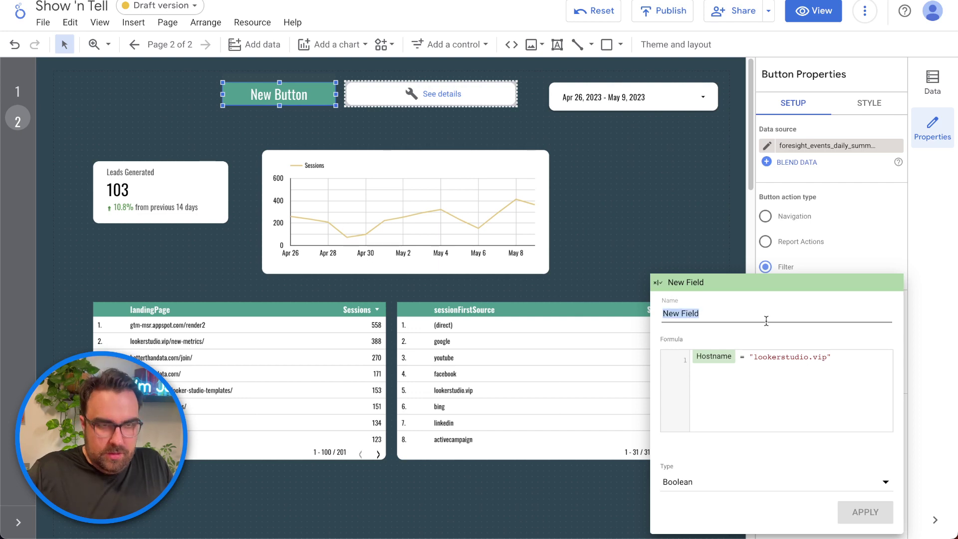
click(672, 182)
Change the new button's label to "Highlight LSVIP".
triple_click(299, 94)
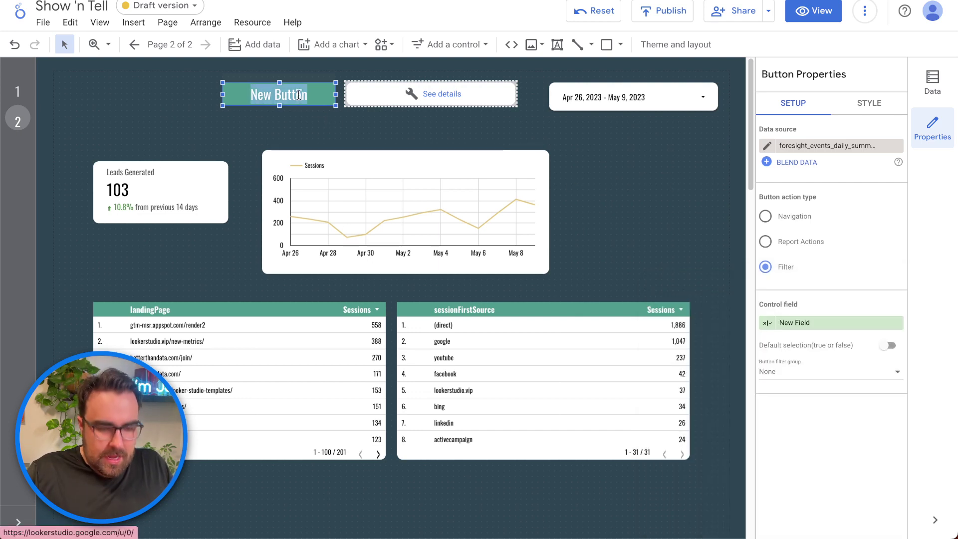
text(Highlight Looker)
key(BackSpace)
key(BackSpace)
key(BackSpace)
key(BackSpace)
key(BackSpace)
text(SVP)
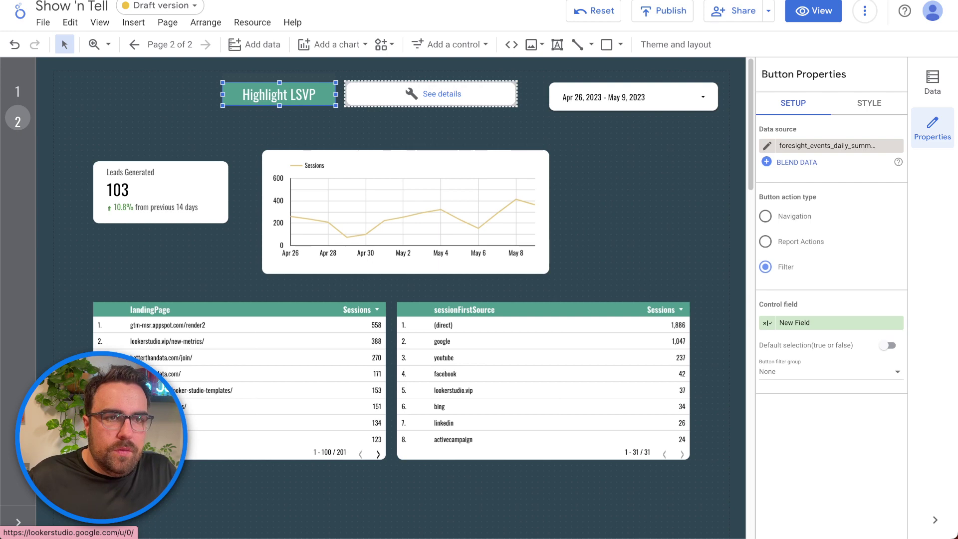
key(BackSpace)
text(IP)
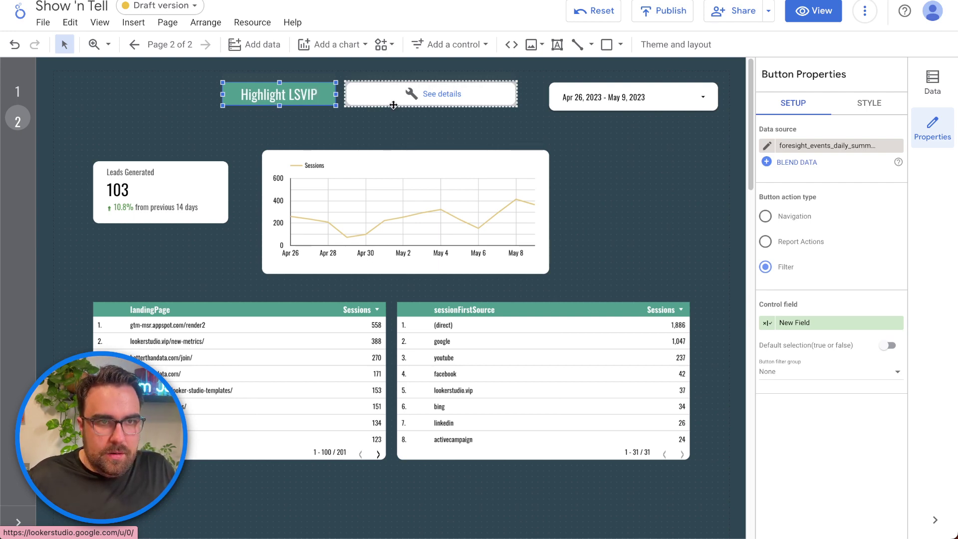
Delete the unconfigured checkbox control beside the Highlight LSVIP button.
click(490, 140)
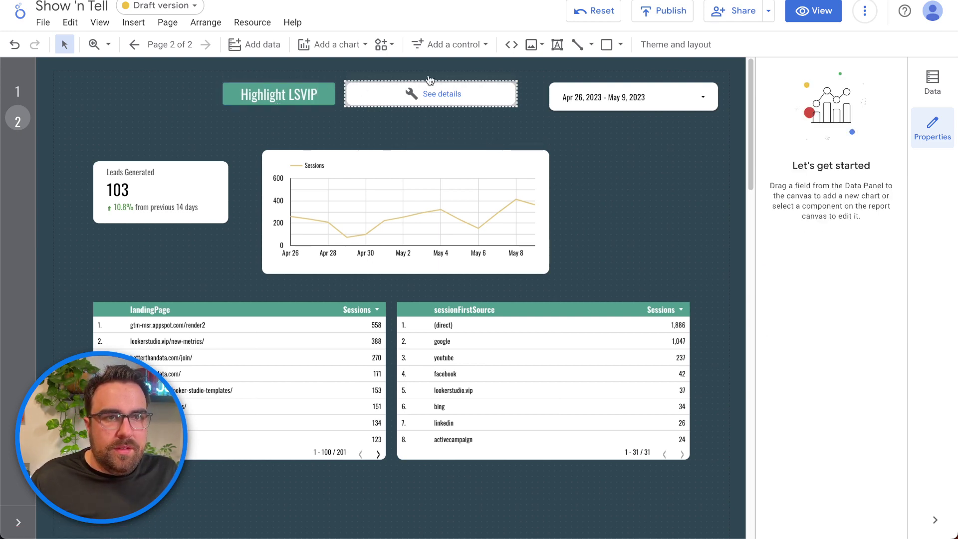
click(438, 106)
key(Delete)
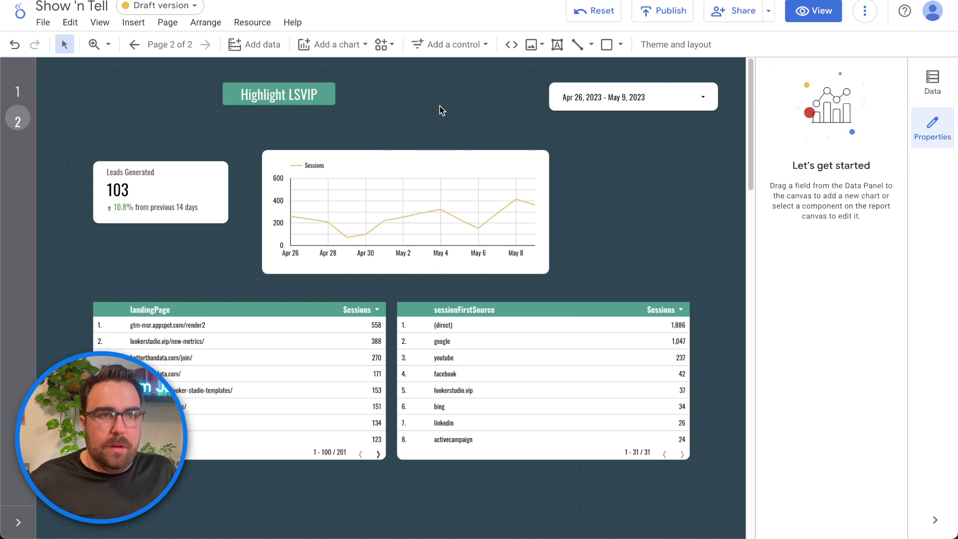
Preview the report in view mode and toggle the Highlight LSVIP button on and off to test its filter, then return to editing.
click(812, 11)
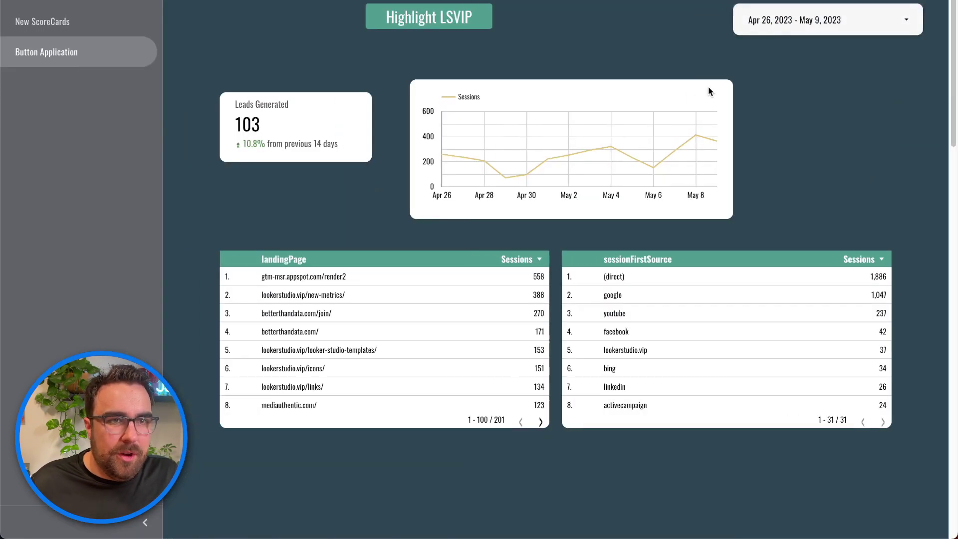
click(455, 26)
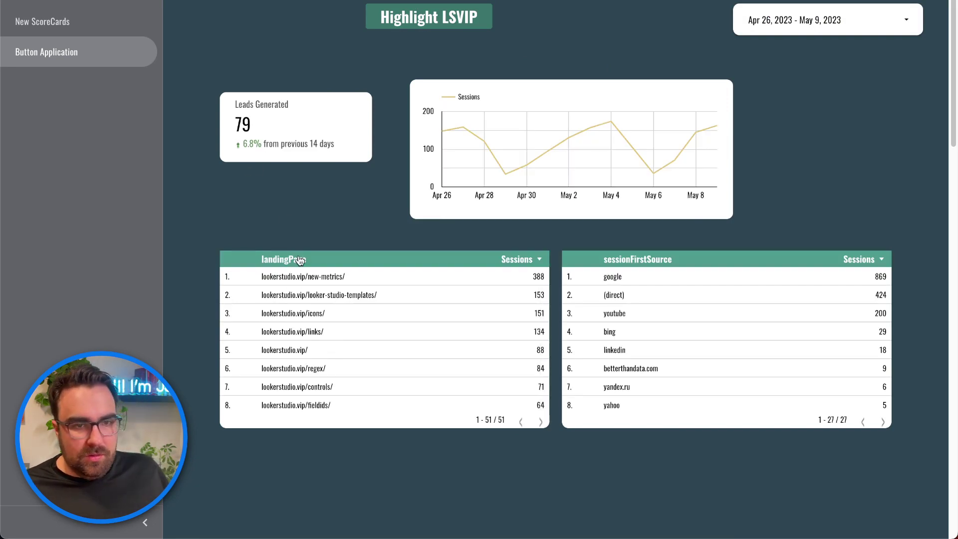
click(432, 25)
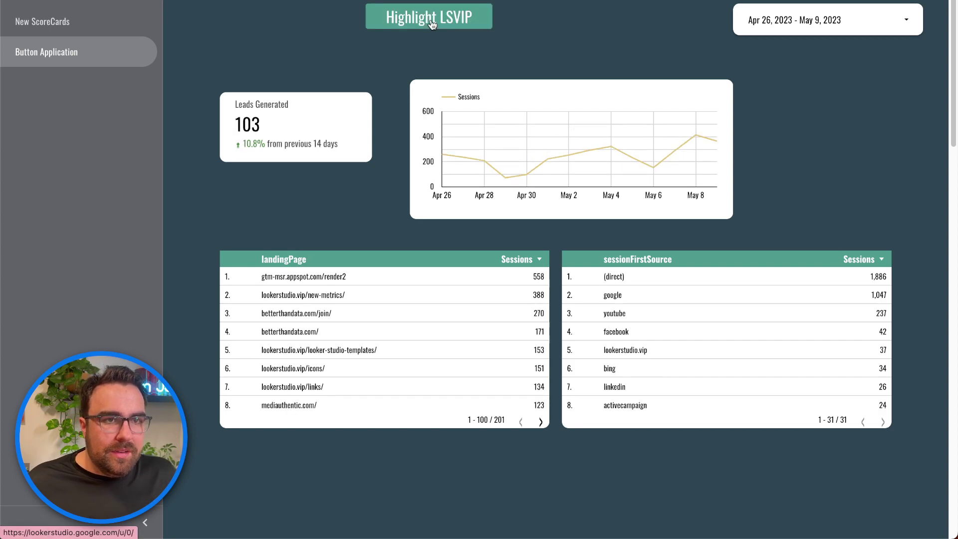
click(432, 24)
click(433, 25)
click(433, 25)
click(433, 25)
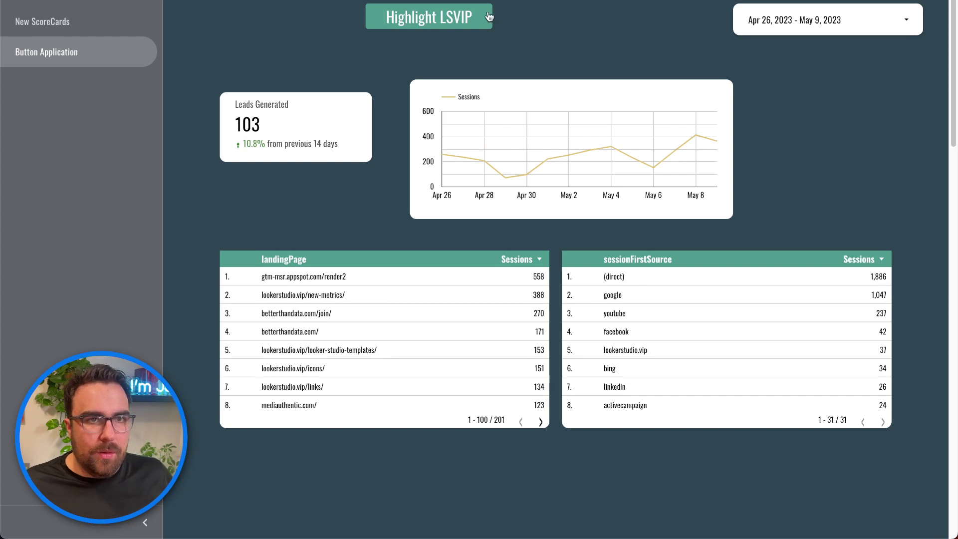
click(474, 21)
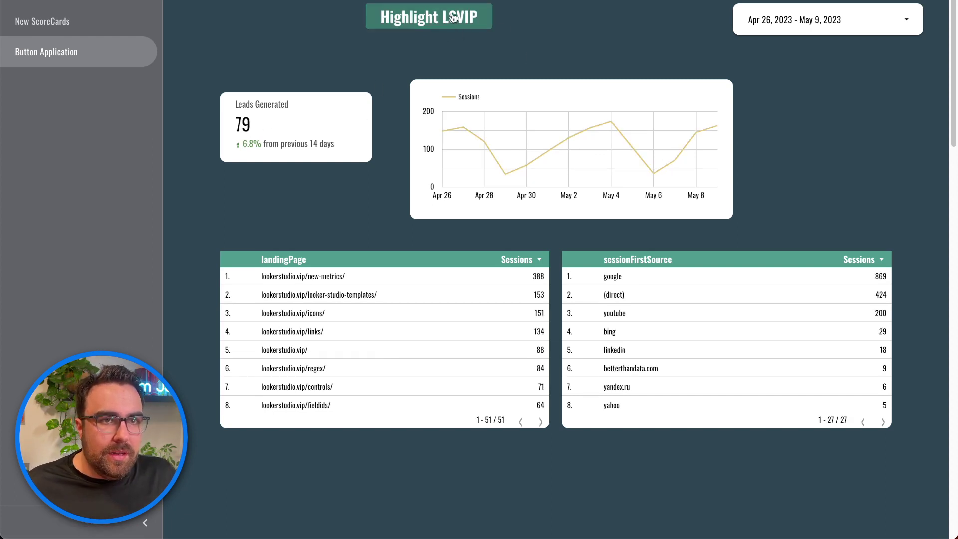
click(451, 20)
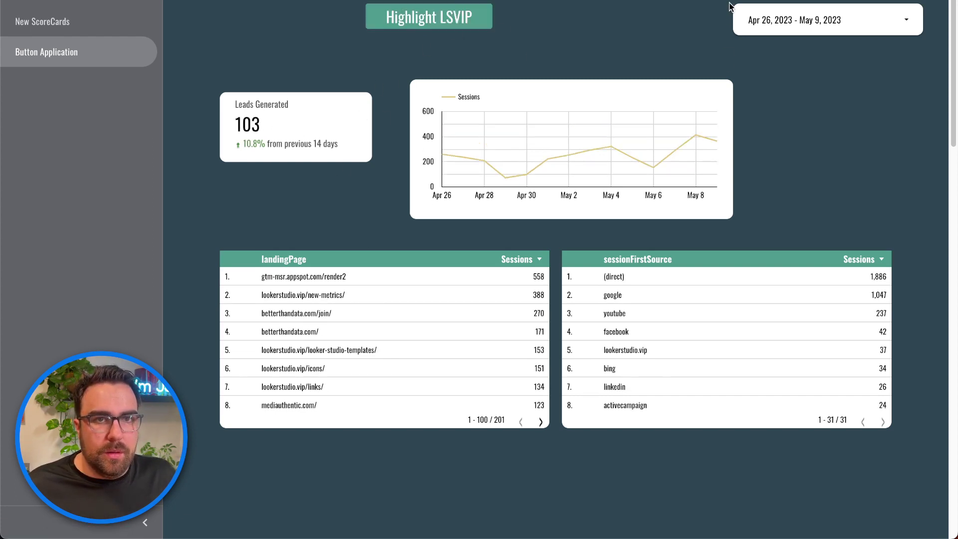
click(811, 11)
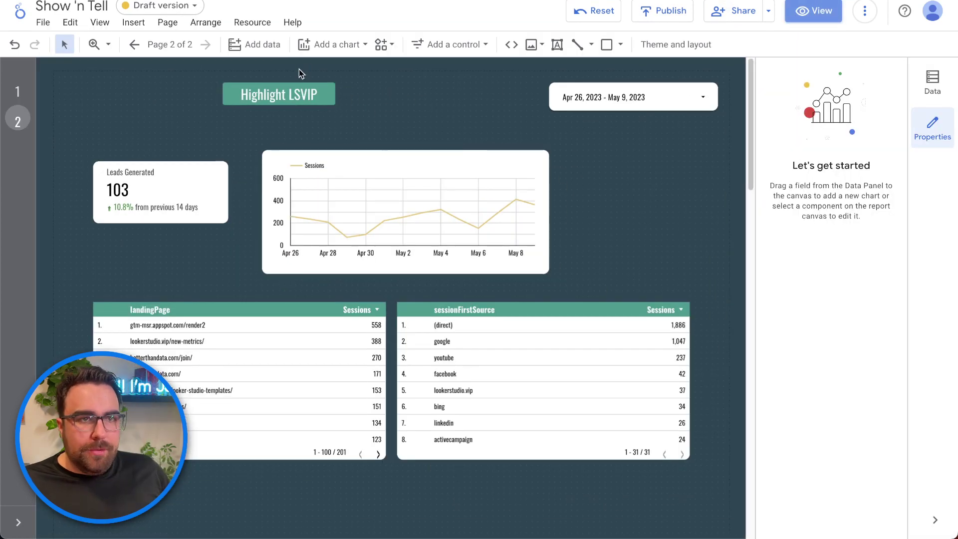
Cross-filter the report by the youtube row in the sessionFirstSource table.
click(313, 91)
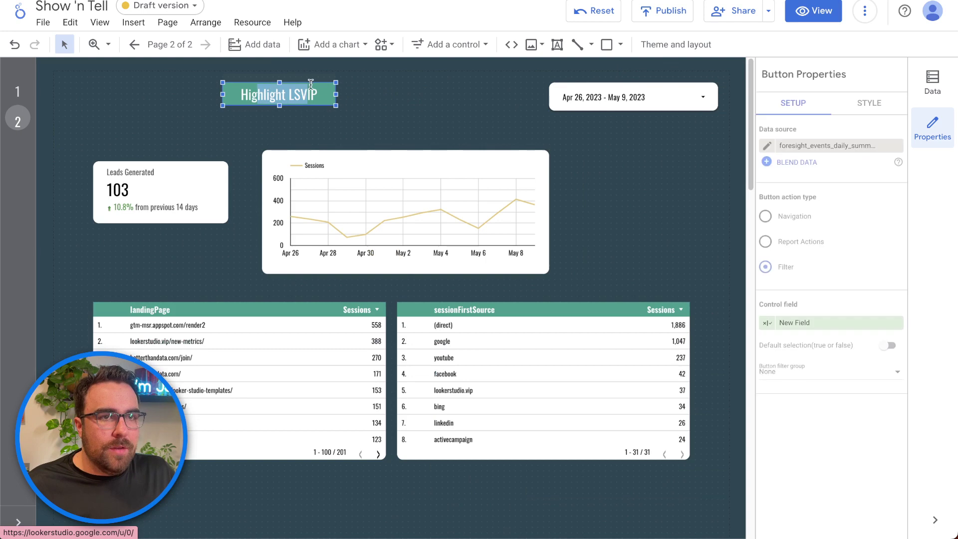
click(437, 105)
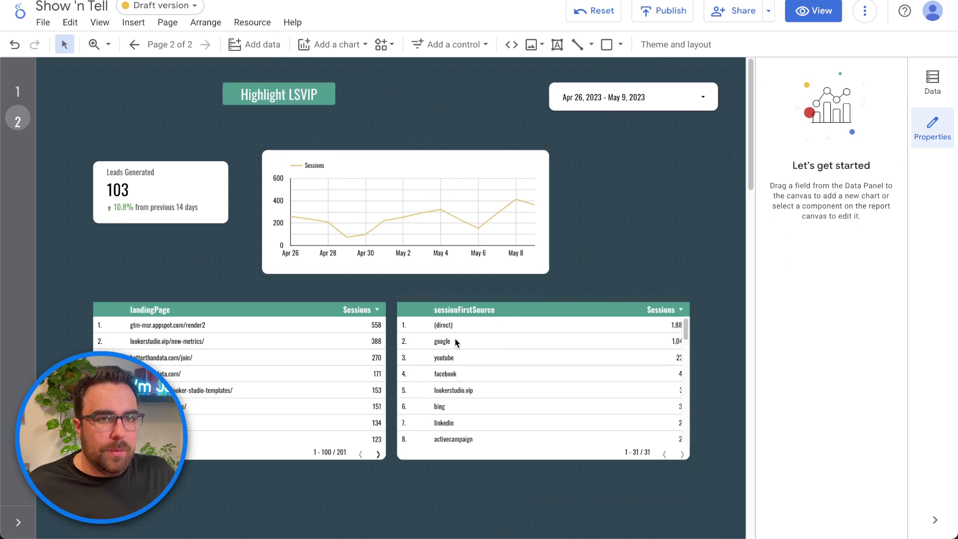
click(445, 357)
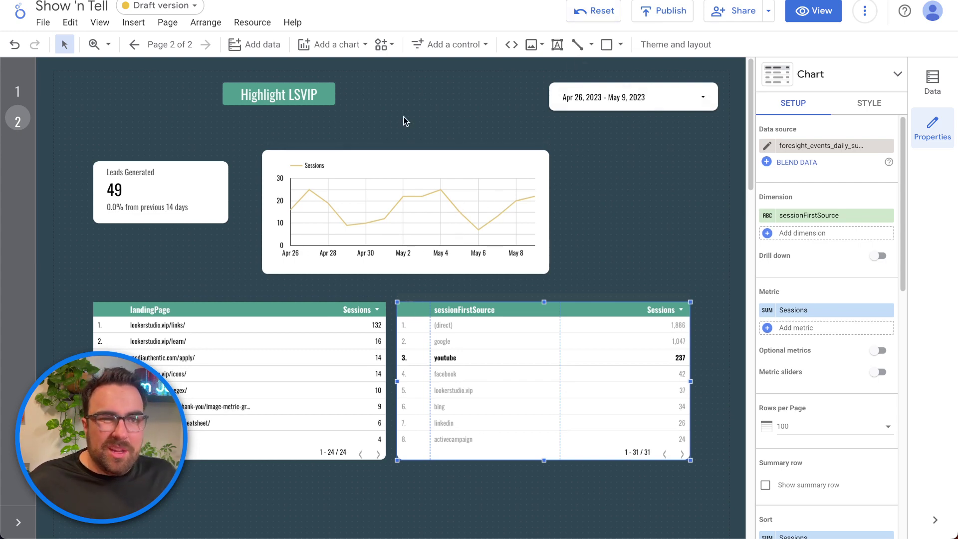
Duplicate the Highlight LSVIP button and place the copy to its left, above the Leads Generated scorecard.
click(311, 86)
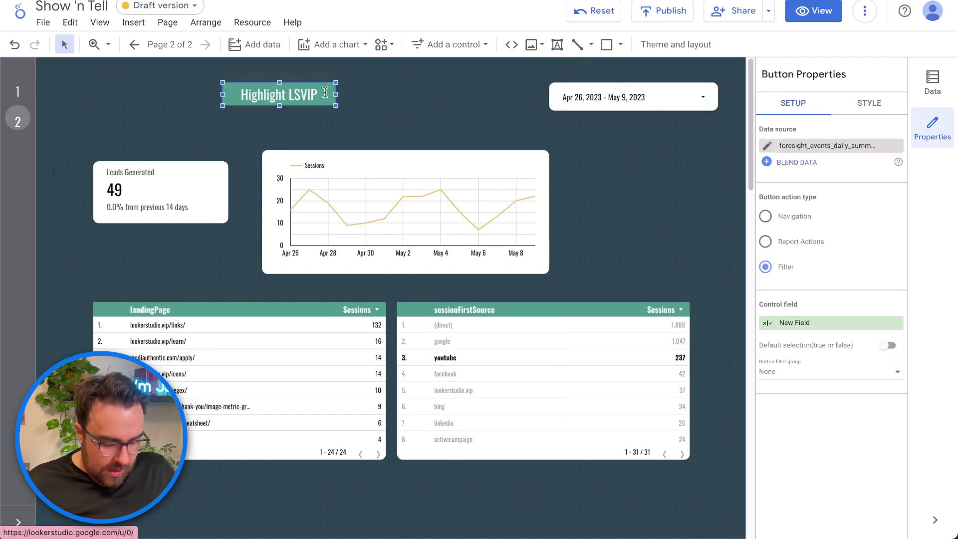
key(ctrl+d)
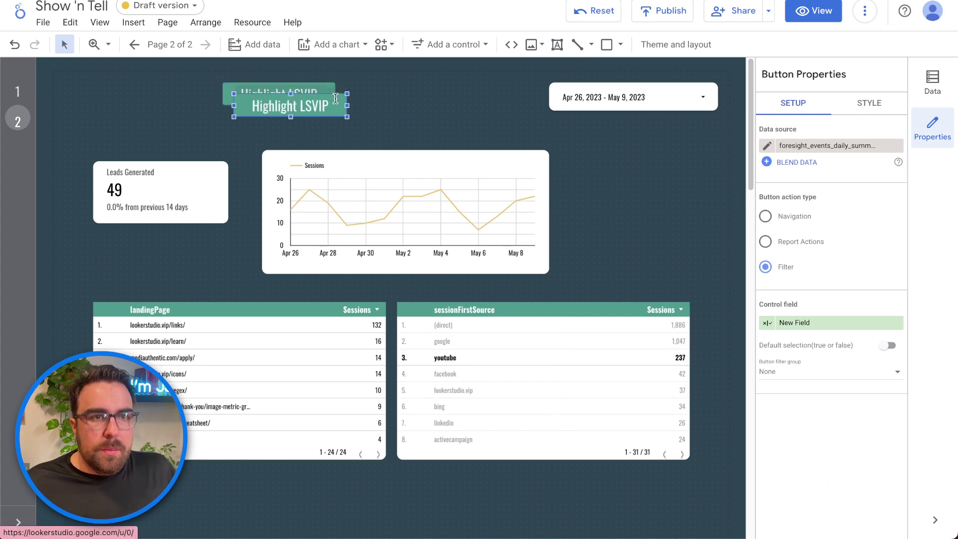
click(358, 109)
click(327, 103)
drag(325, 98, 163, 81)
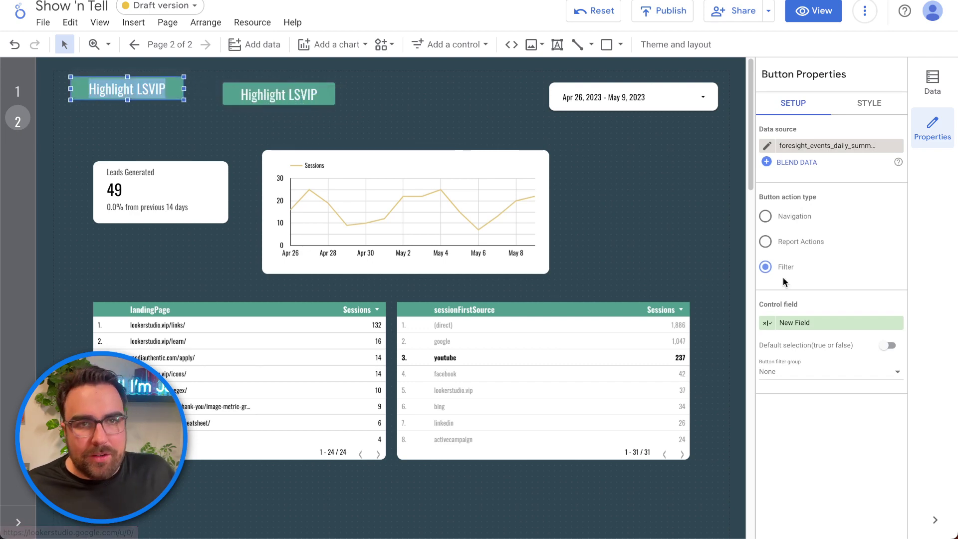
Set the duplicated button's action type to Report Actions with the Reset filters action.
click(766, 242)
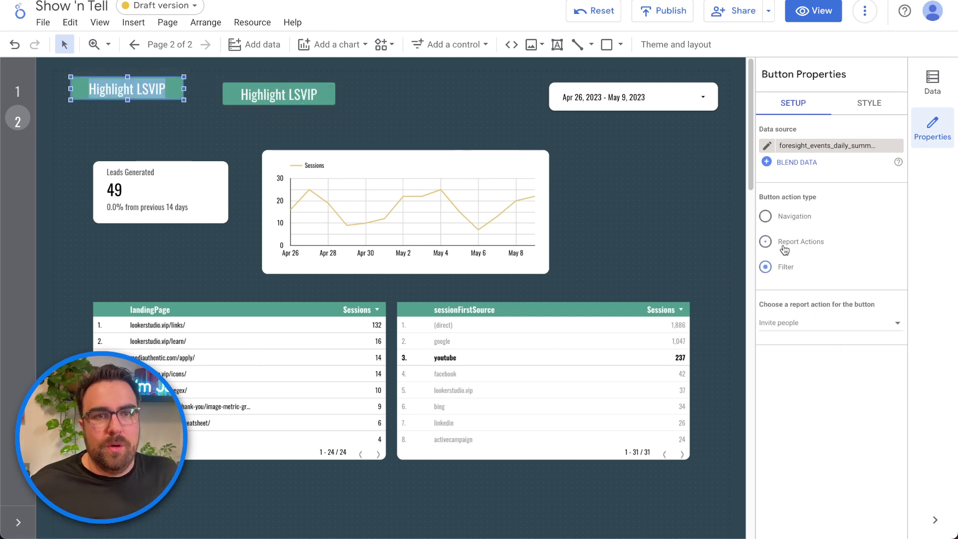
click(820, 328)
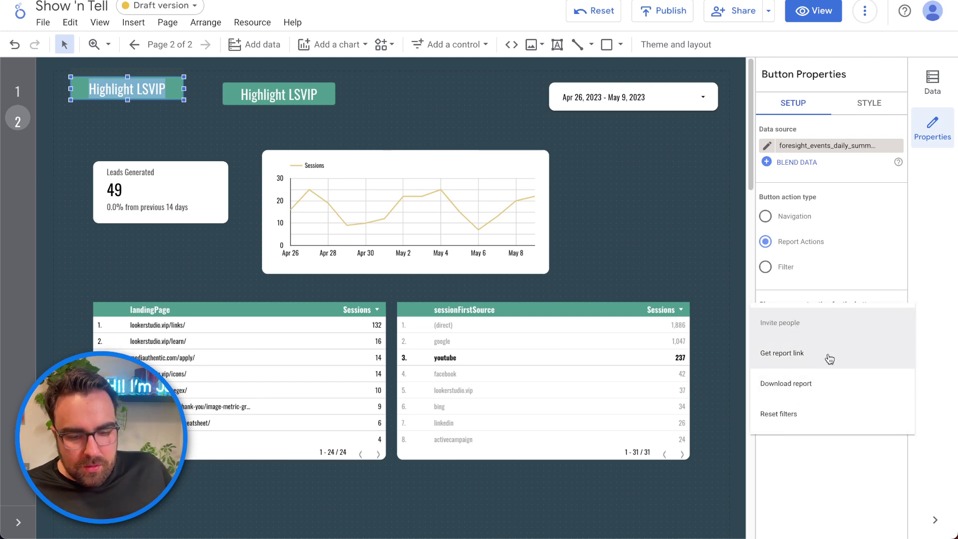
click(808, 414)
Replace the duplicated button's label with a left-pointing hand emoji followed by "Reset Report".
double_click(161, 92)
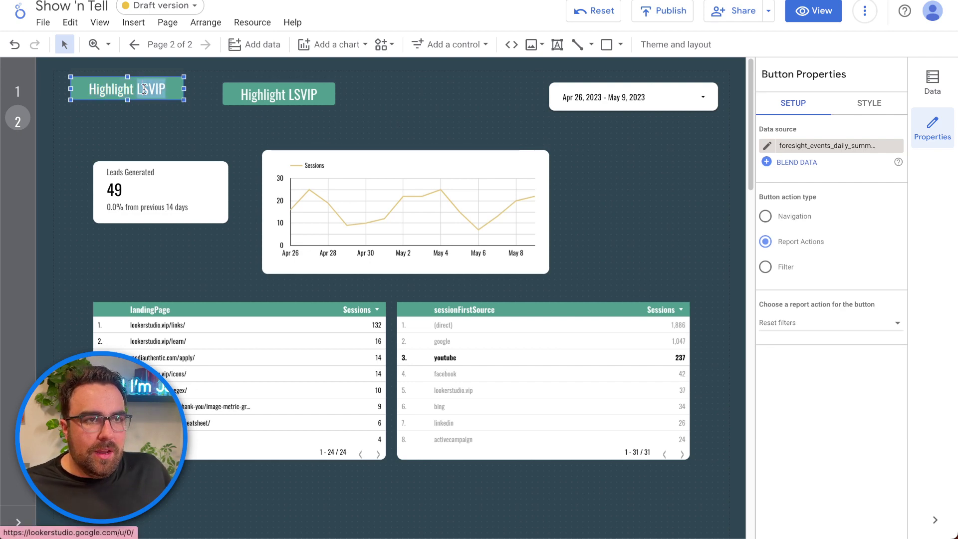
key(ctrl+super+space)
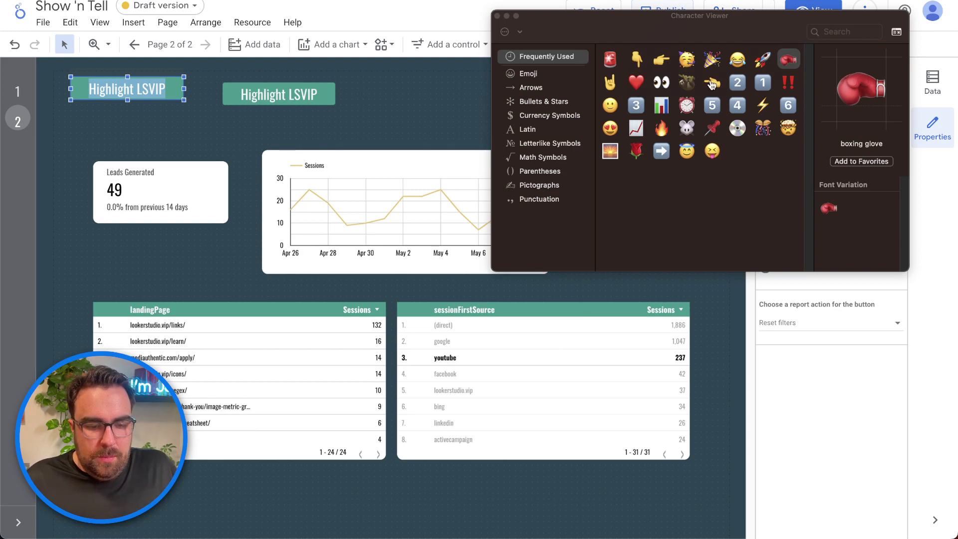
double_click(712, 84)
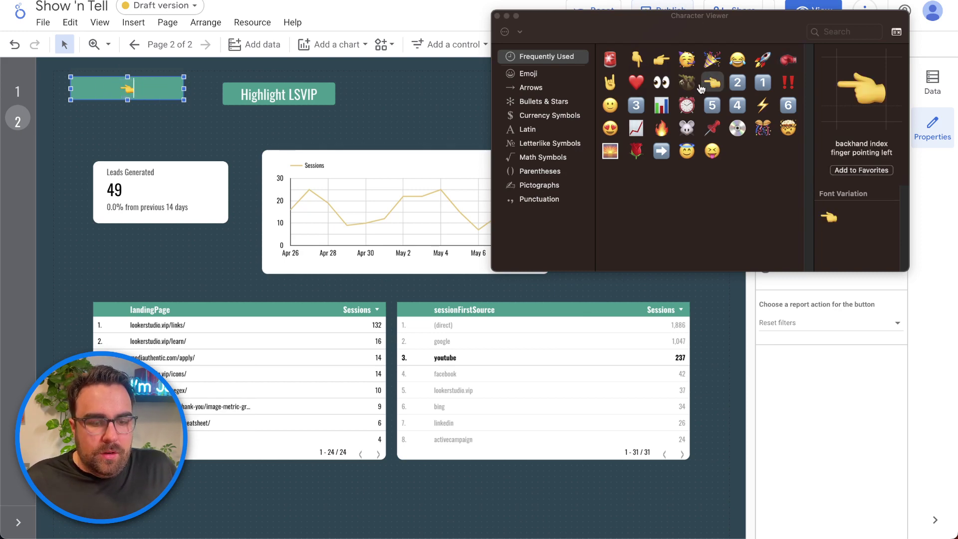
click(497, 16)
text(Reset Repjr)
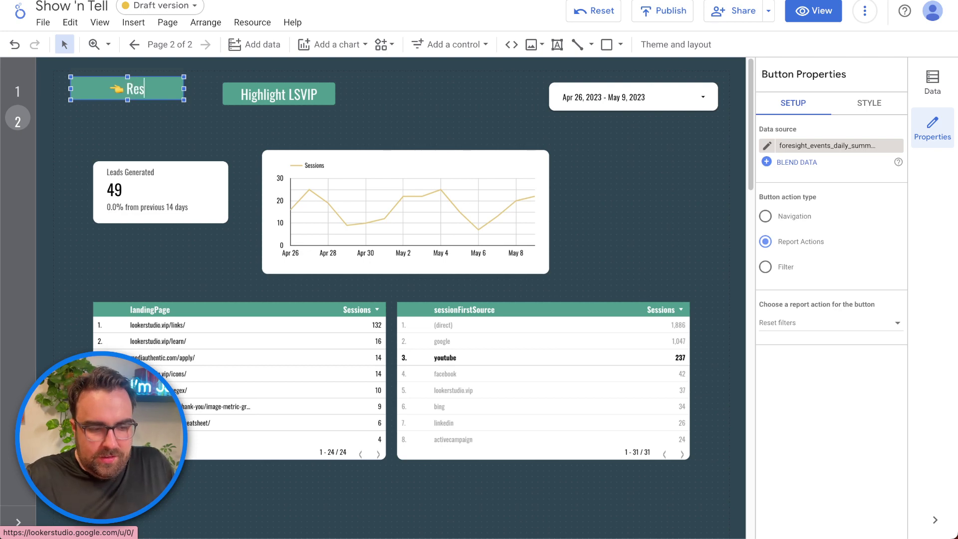
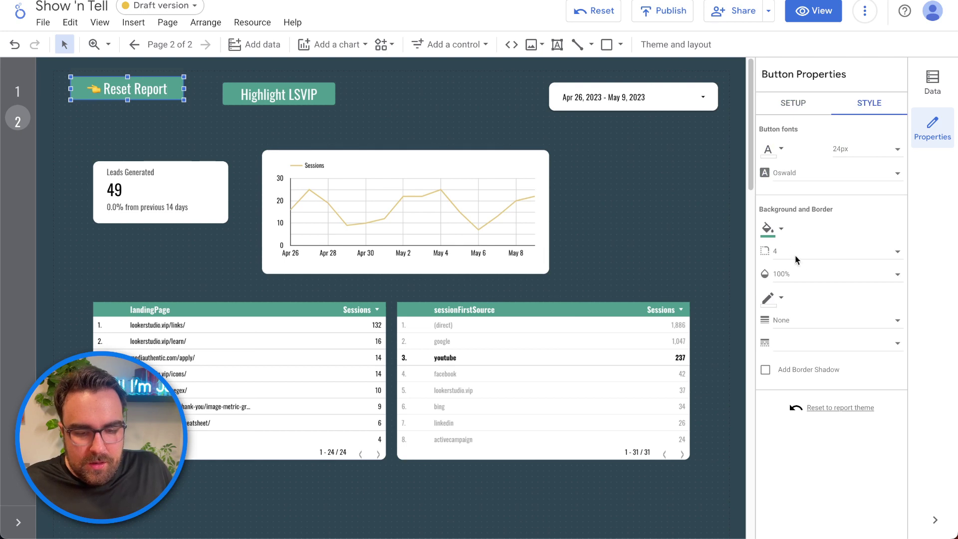
Change the Reset Report button's background to the blue theme colour.
click(769, 229)
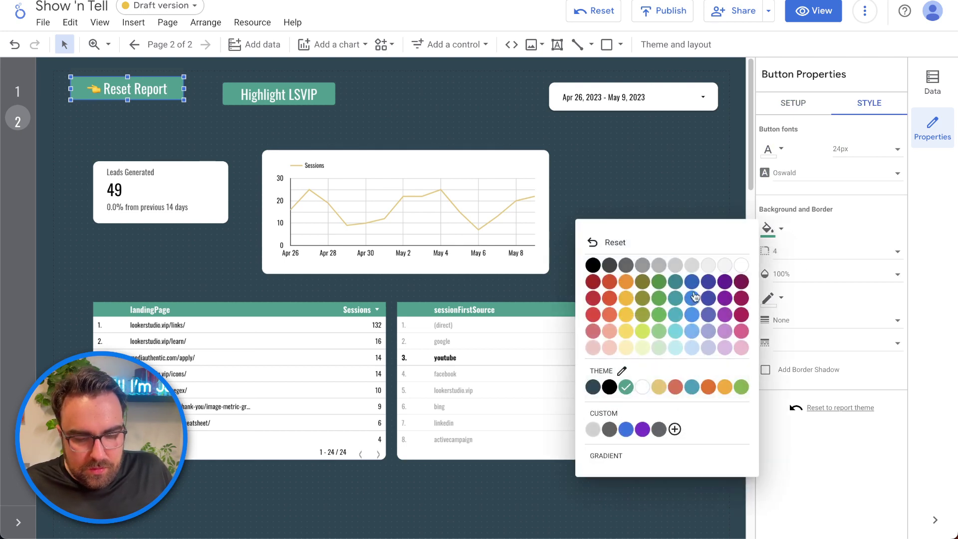
click(689, 395)
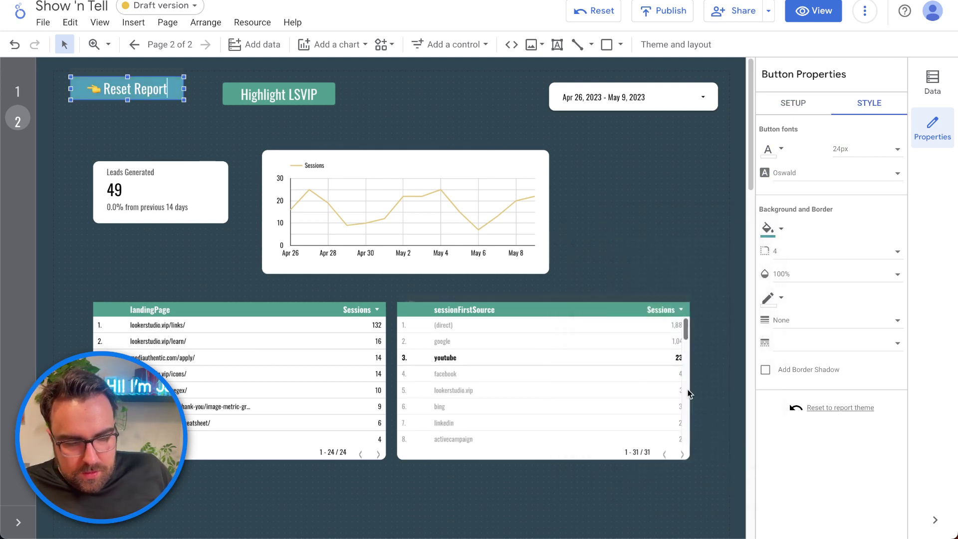
click(394, 113)
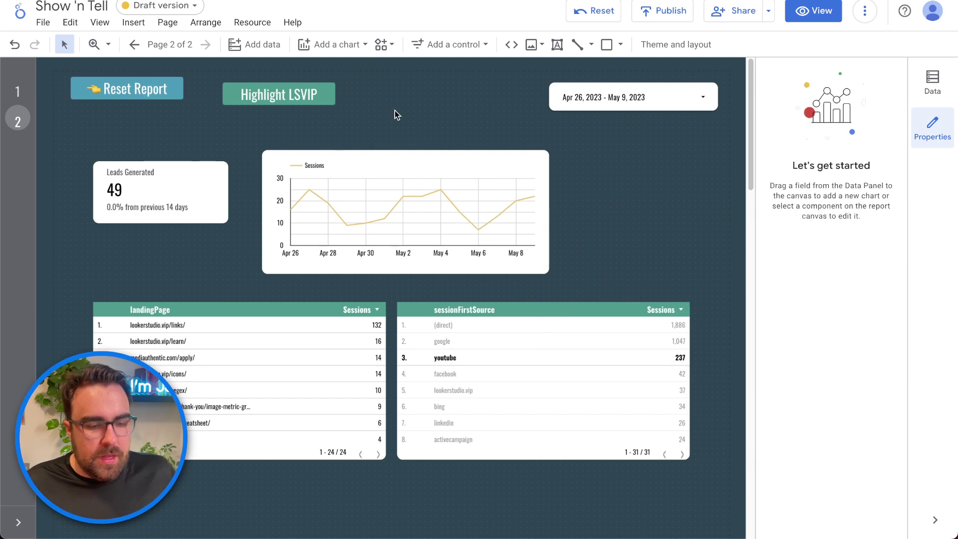
In view mode, filter the report by the lookerstudio.vip/icons/ landing page and set the date range to Today.
click(824, 5)
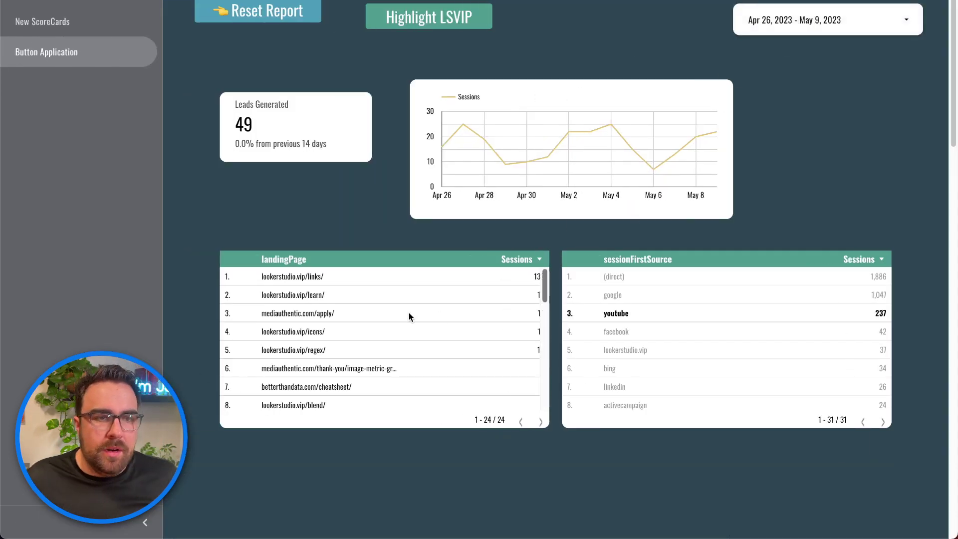
click(296, 335)
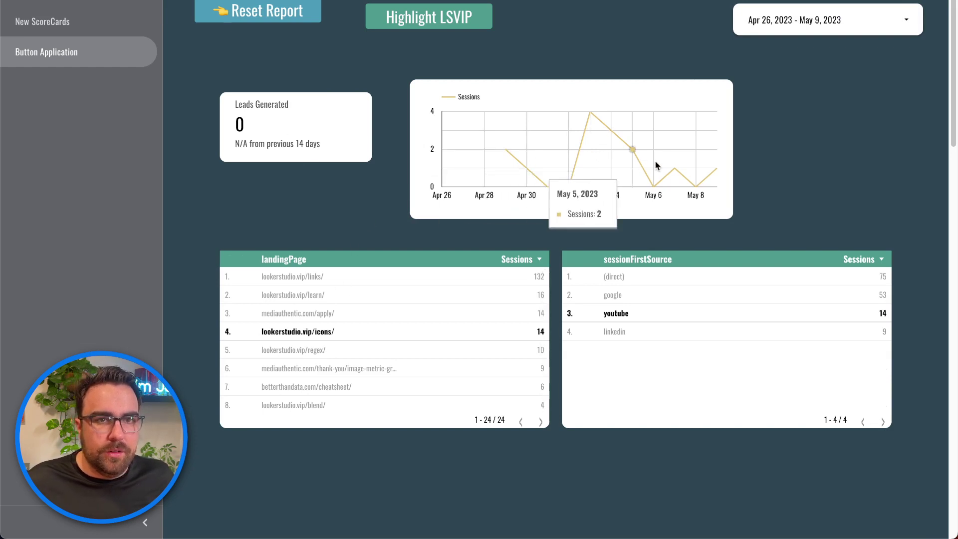
click(852, 31)
click(896, 26)
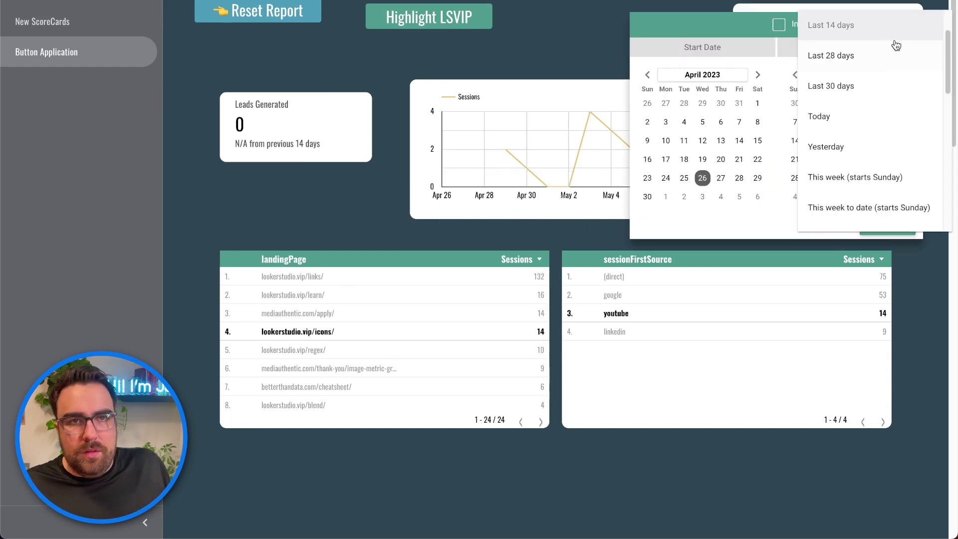
click(889, 121)
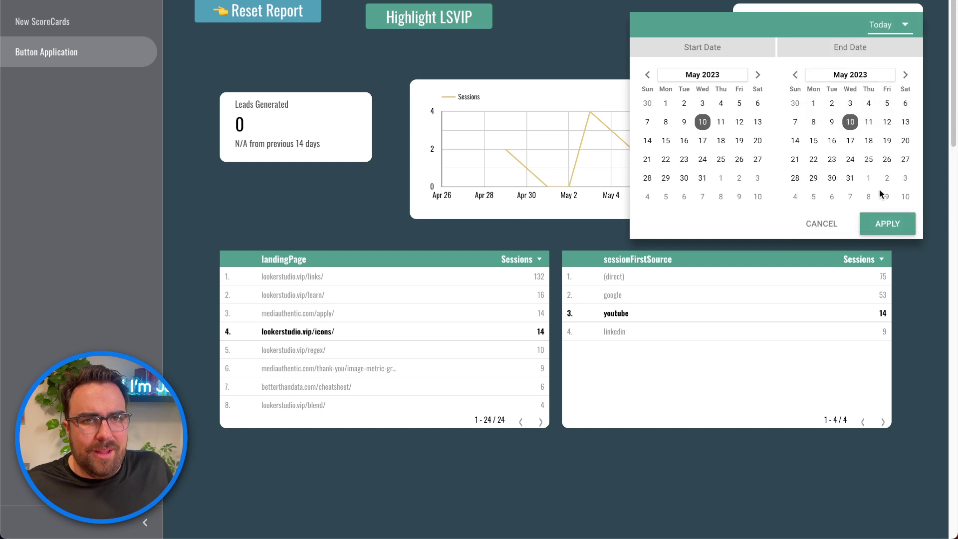
click(888, 222)
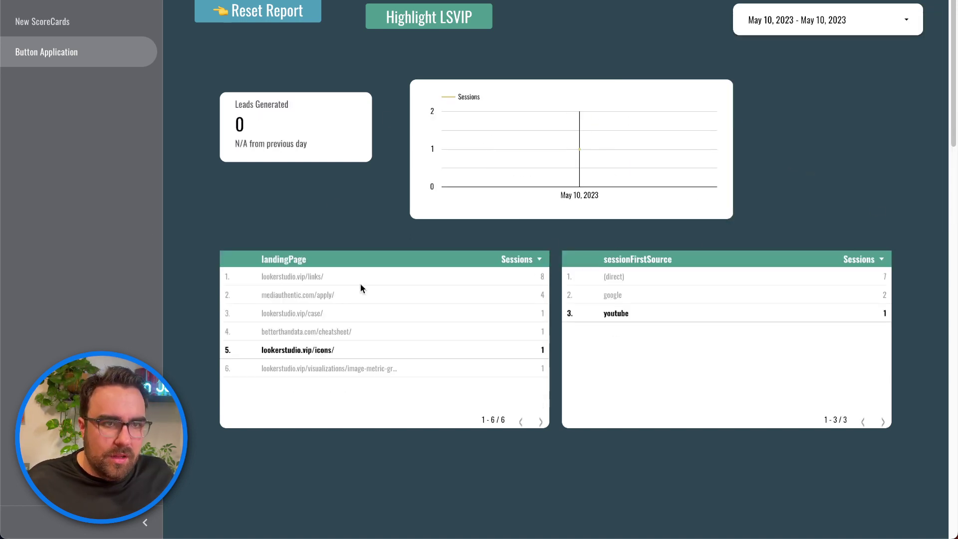
Clear the lookerstudio.vip/icons/ landing page selection and test the Reset Report button on the remaining filters.
click(322, 349)
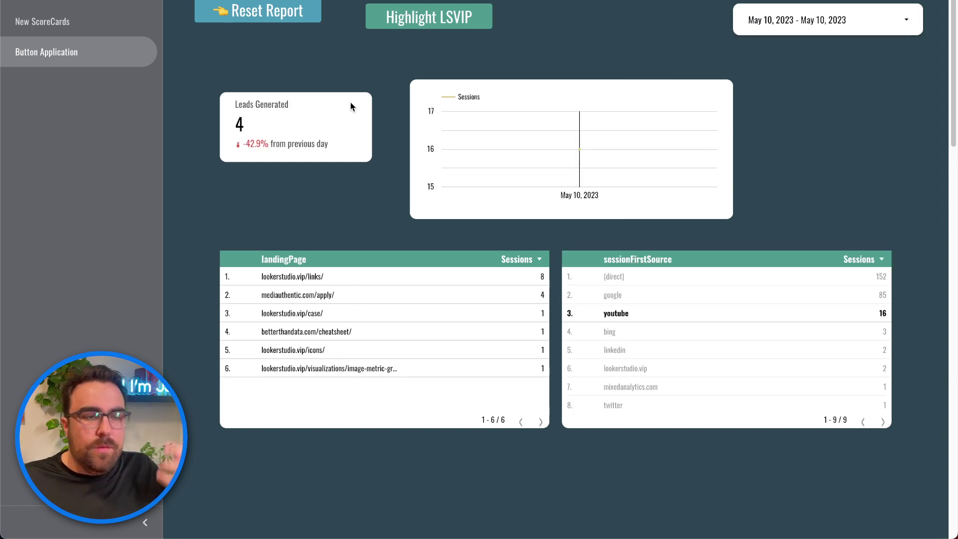
click(264, 21)
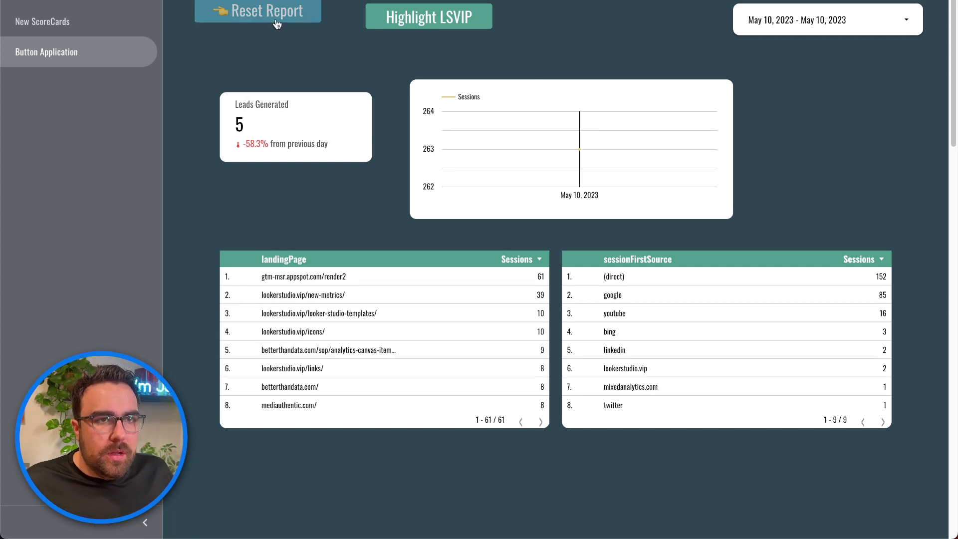
click(873, 26)
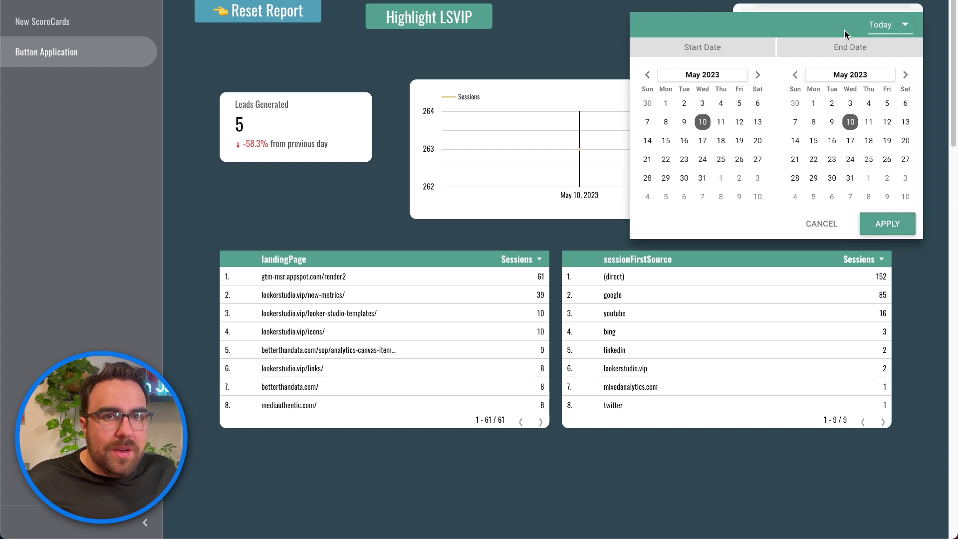
click(877, 29)
scroll(883, 125, down, 5)
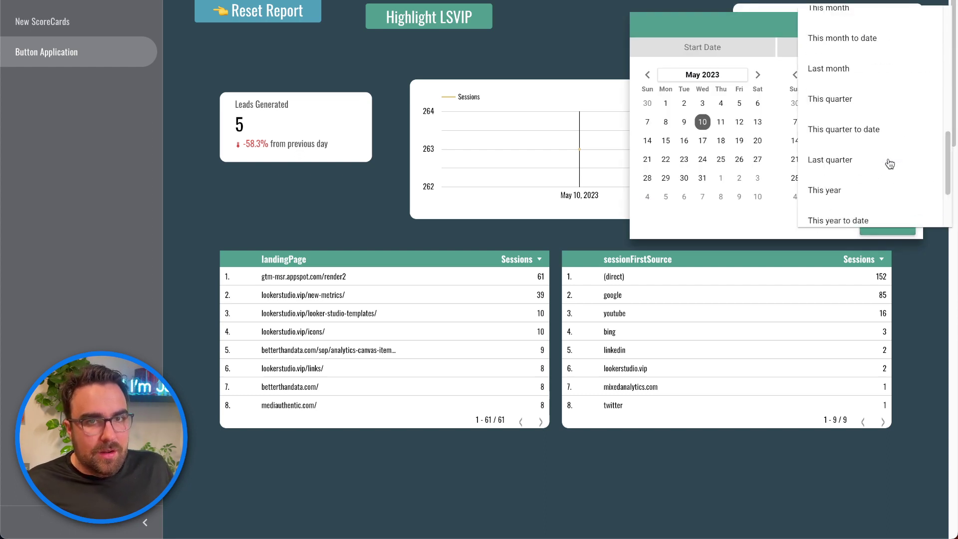
scroll(857, 94, up, 5)
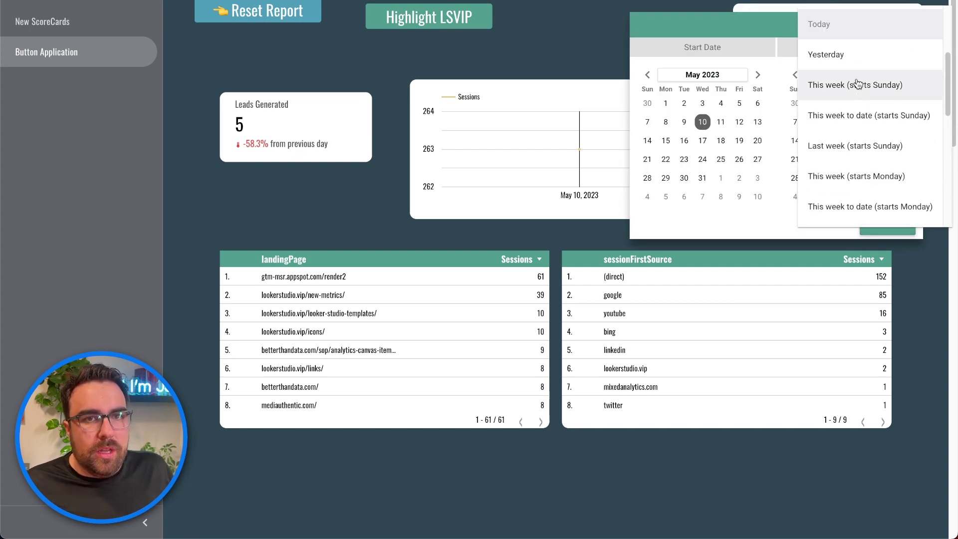
click(576, 54)
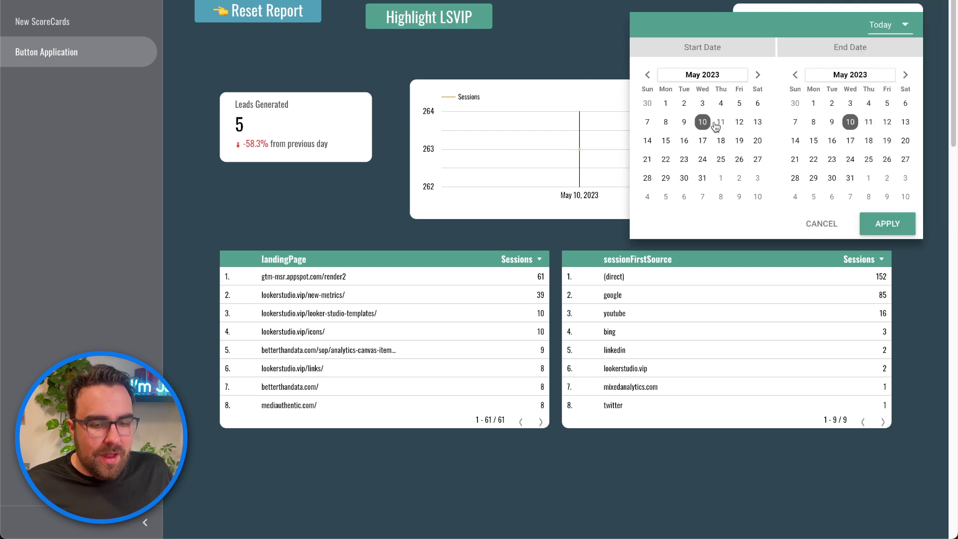
Close the date range picker and reset the whole report with the built-in report reset.
click(603, 30)
click(596, 13)
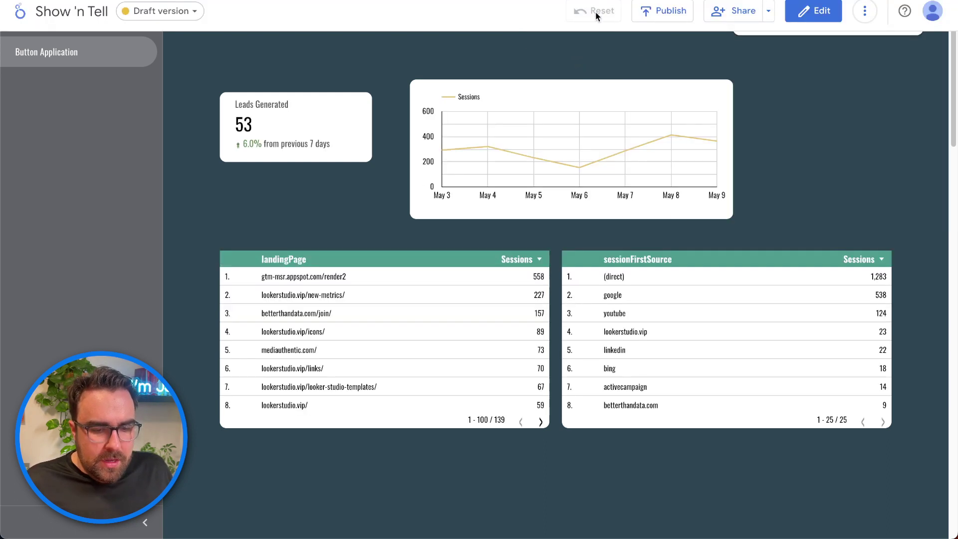
Test the Reset Report button after selecting the betterthandata.com/join/ landing page, and toggle the youtube source filter on and off.
click(281, 313)
click(242, 20)
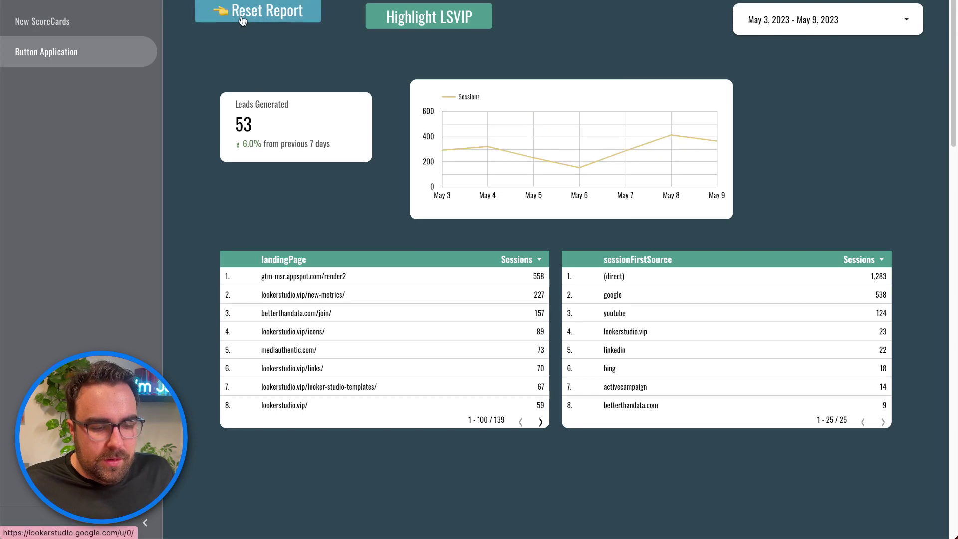
click(621, 320)
click(621, 320)
Set the report's date range to Last 30 days and apply it.
mouse_move(890, 46)
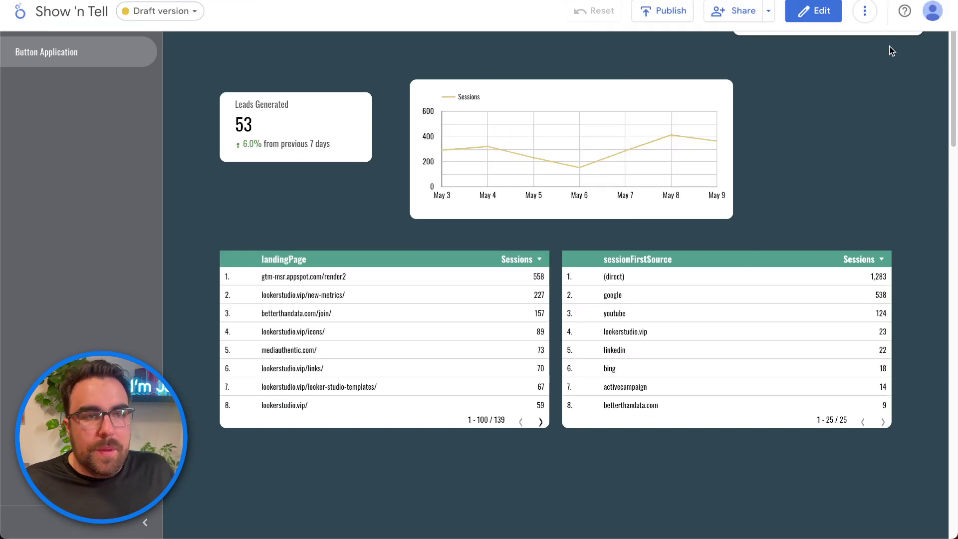
click(888, 29)
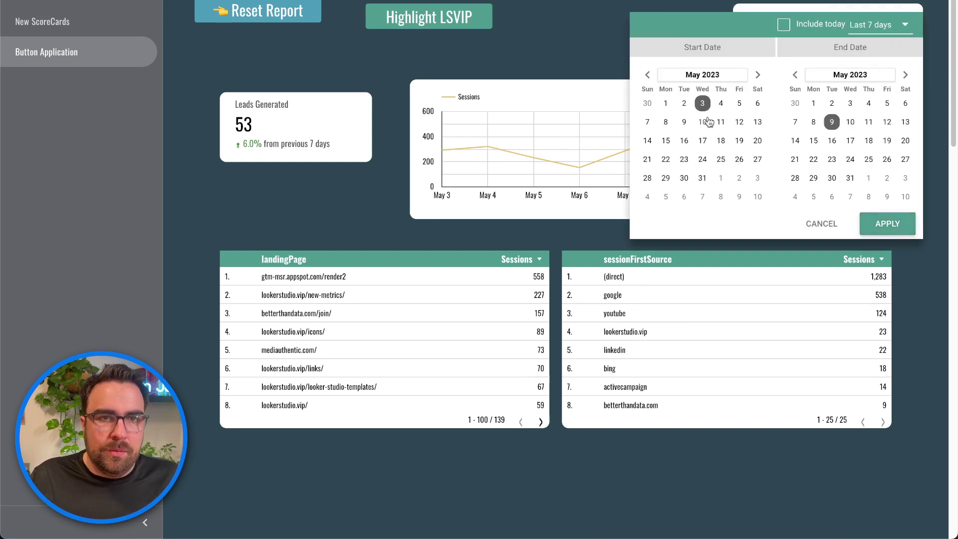
click(873, 27)
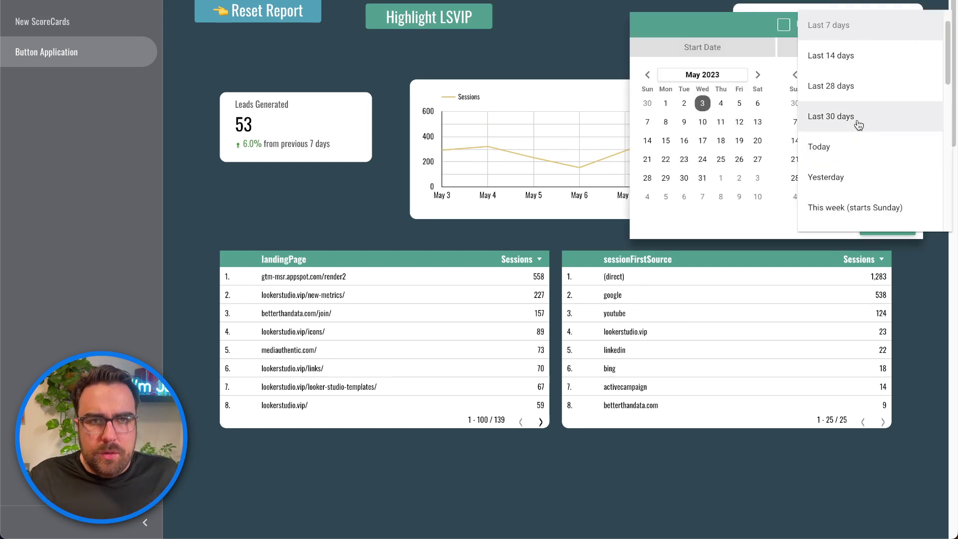
click(858, 123)
click(888, 224)
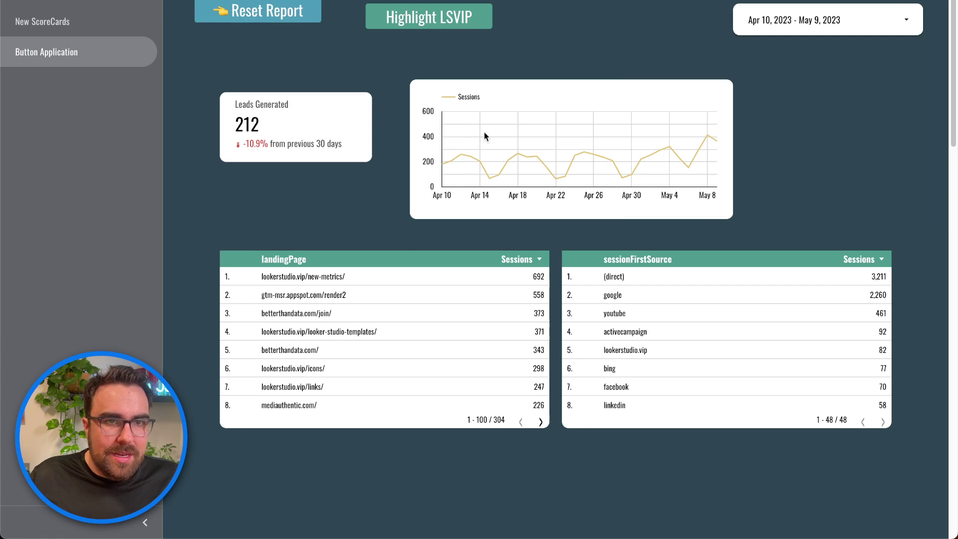
mouse_move(566, 142)
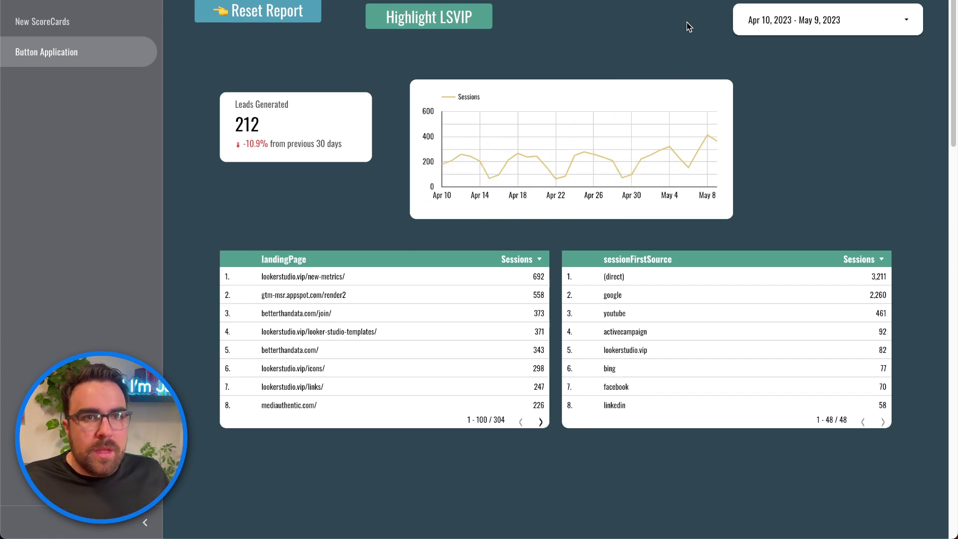
mouse_move(691, 7)
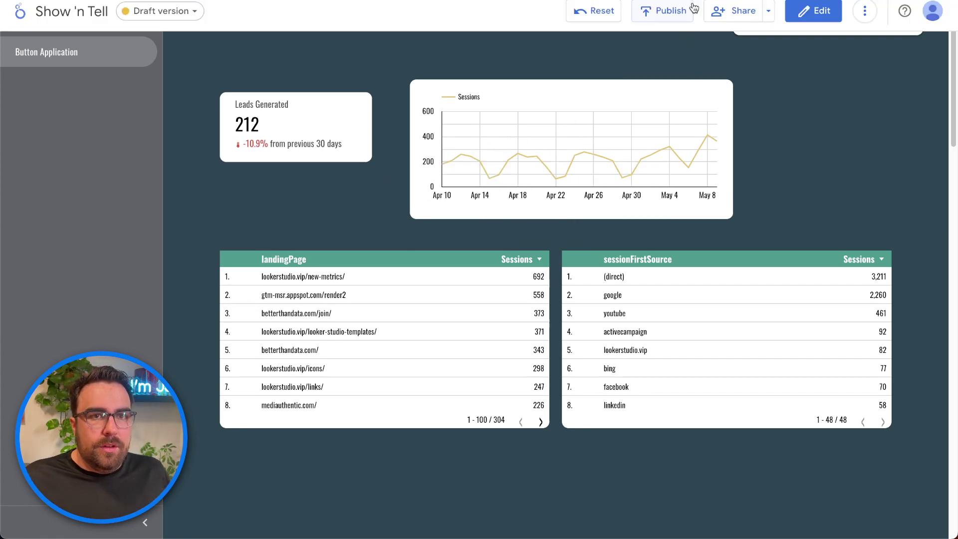
In edit mode, align the Highlight LSVIP button beside Reset Report and place a duplicate of it in the same row.
click(811, 14)
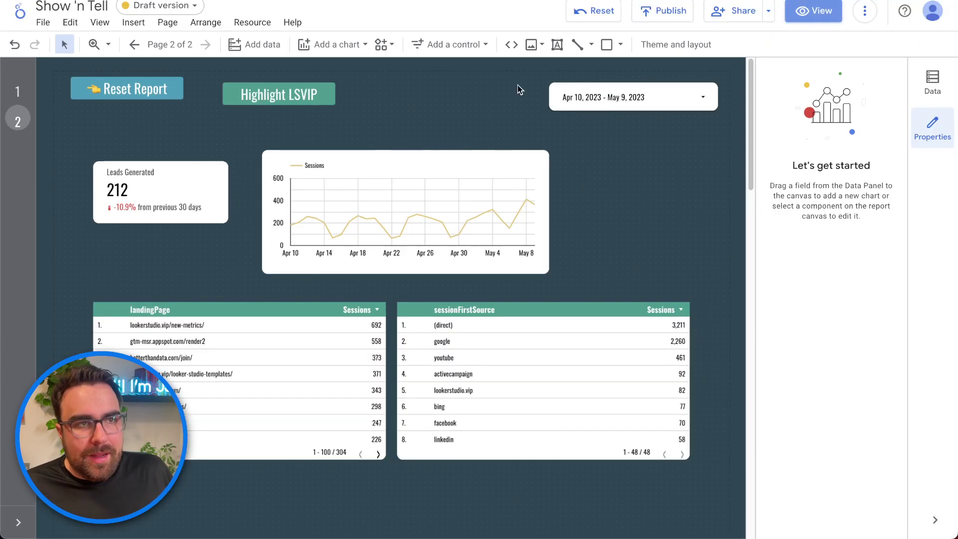
click(305, 89)
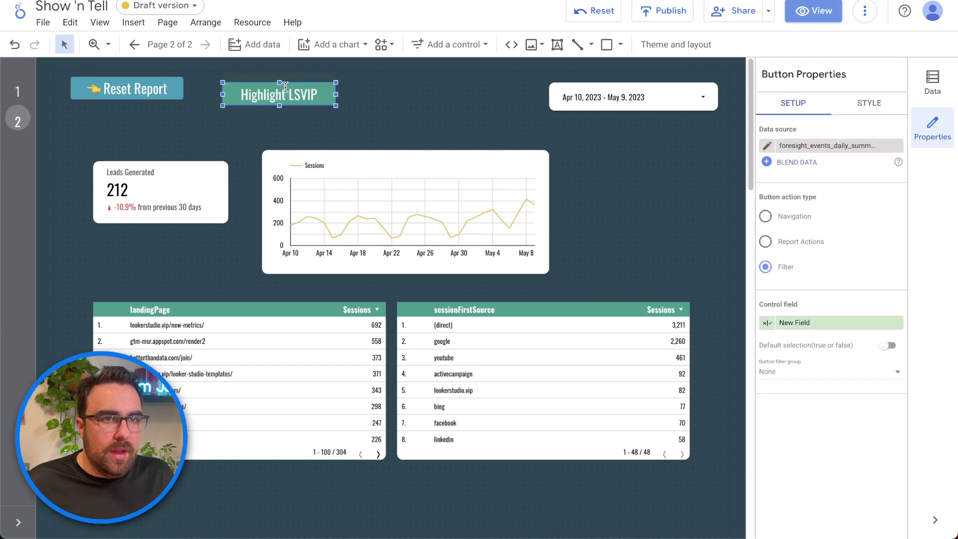
drag(307, 86, 284, 75)
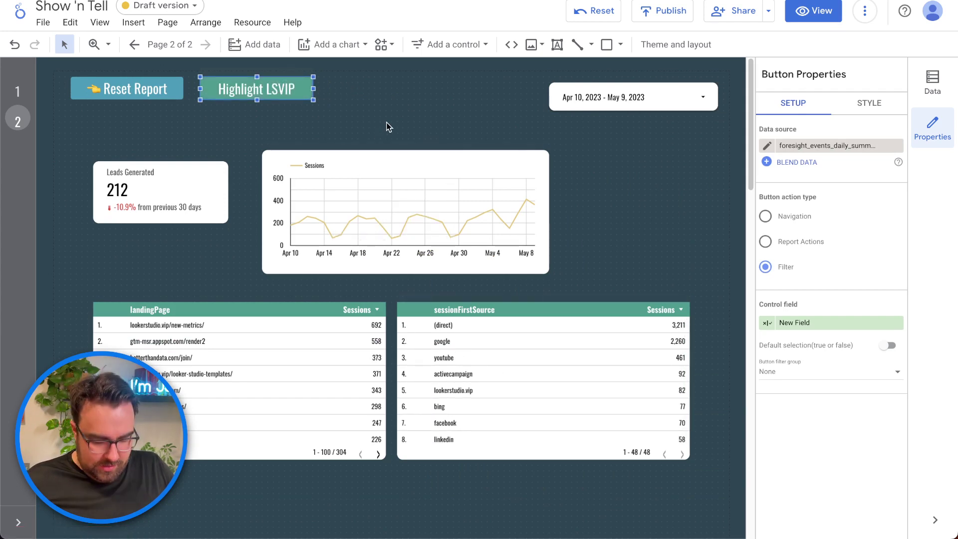
key(ctrl+d)
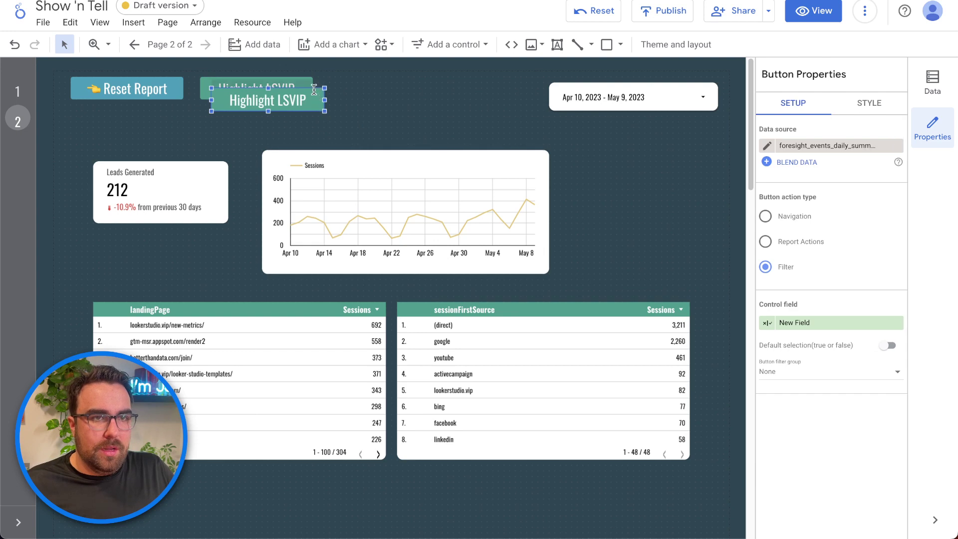
drag(316, 89, 430, 80)
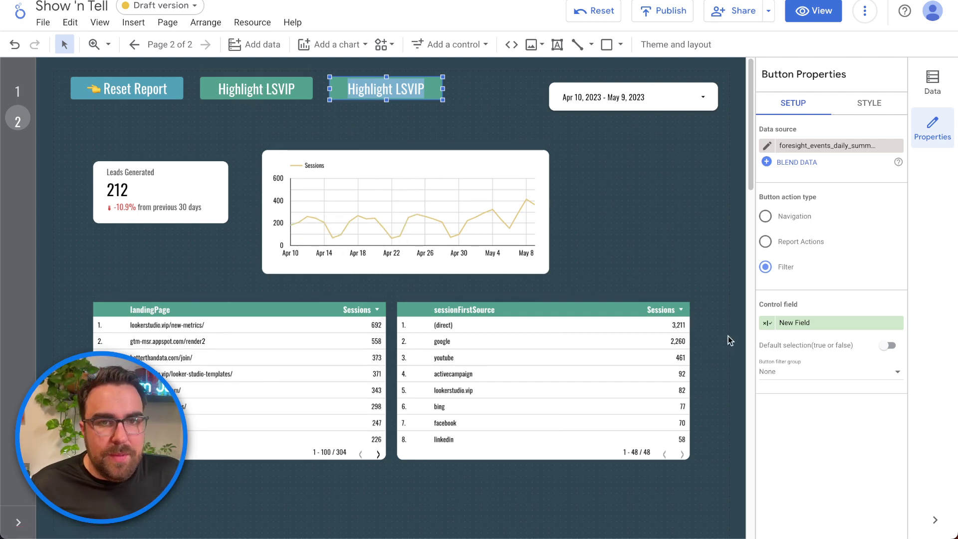
Change the duplicate button's control field formula to Hostname = "betterthandata.com" and apply it.
click(767, 323)
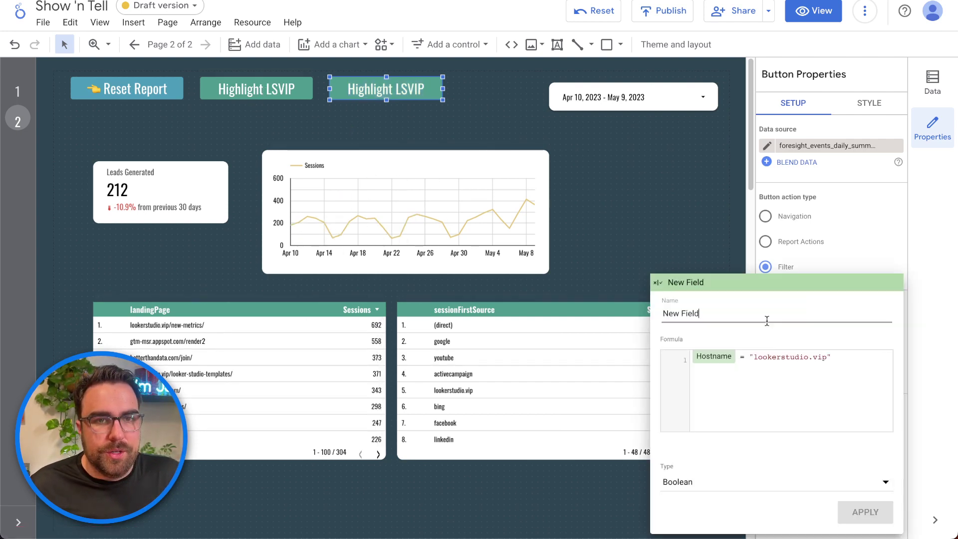
double_click(788, 359)
text(betterthand)
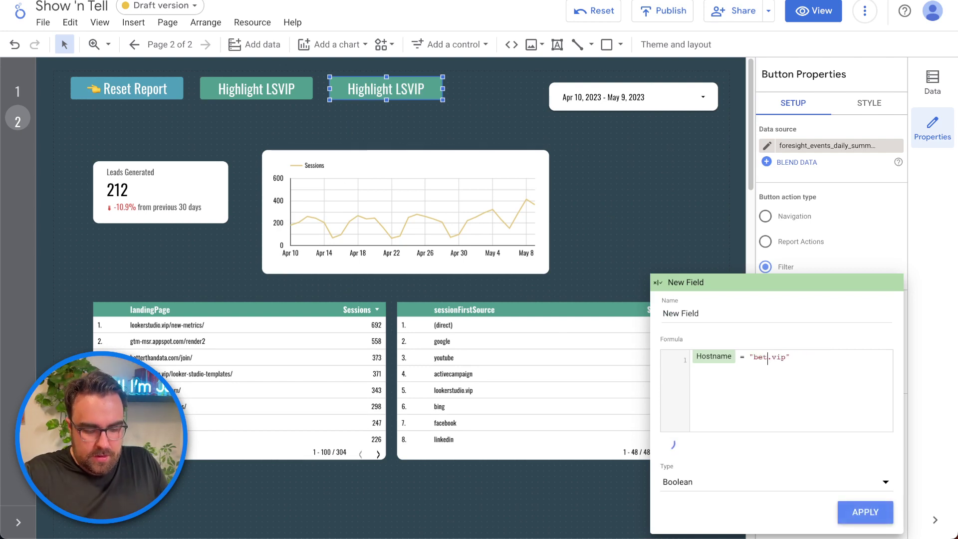
text(ata.com)
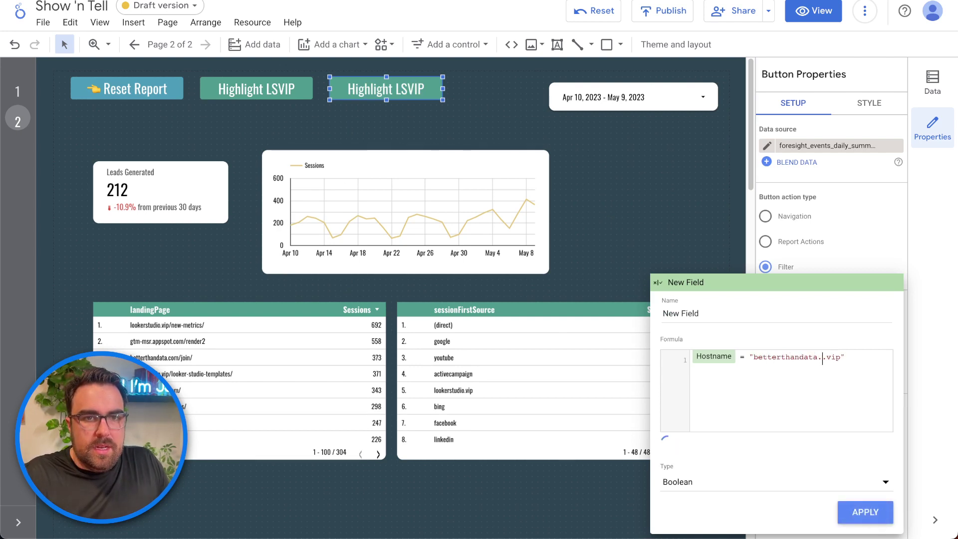
key(BackSpace)
key(BackSpace)
key(BackSpace)
key(BackSpace)
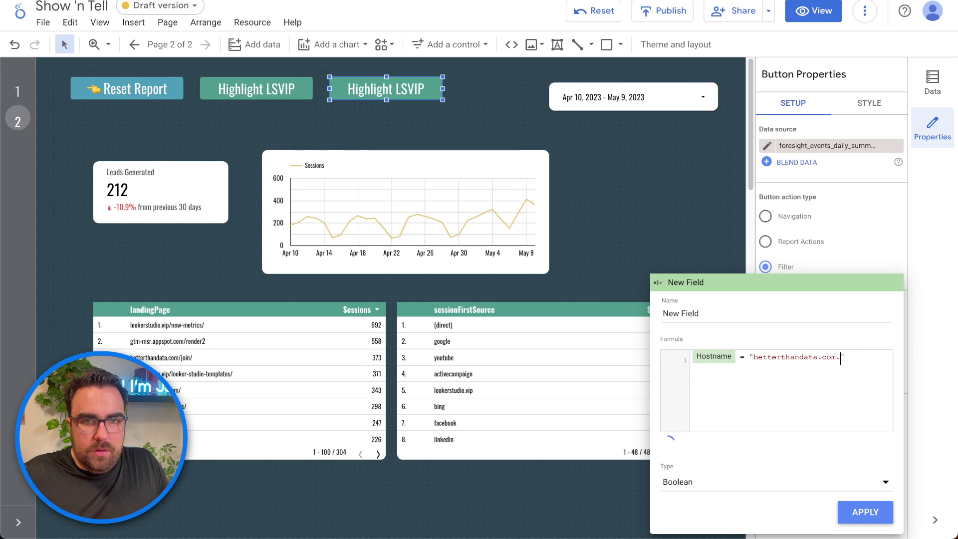
click(853, 513)
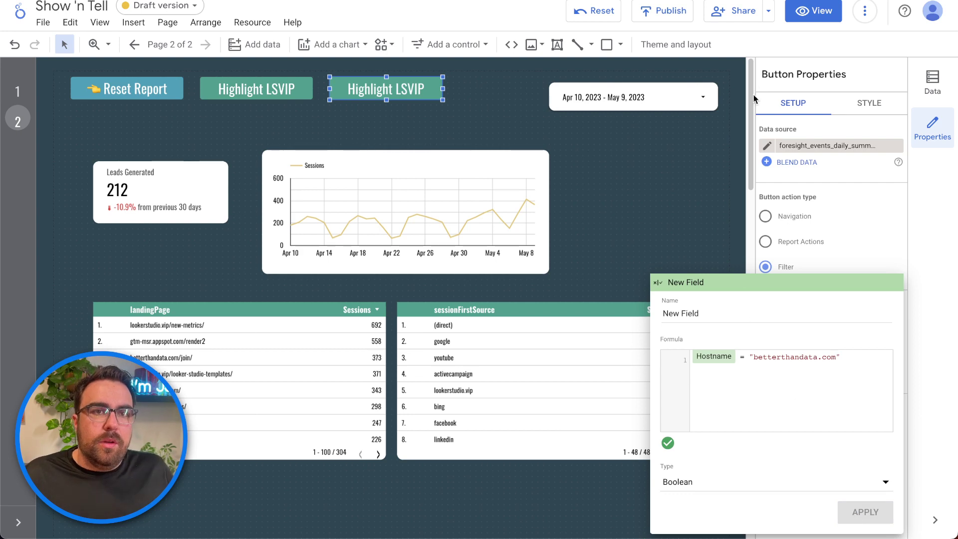
In view mode, test the duplicate button's filter and turn on the original Highlight LSVIP filter together with it.
click(806, 11)
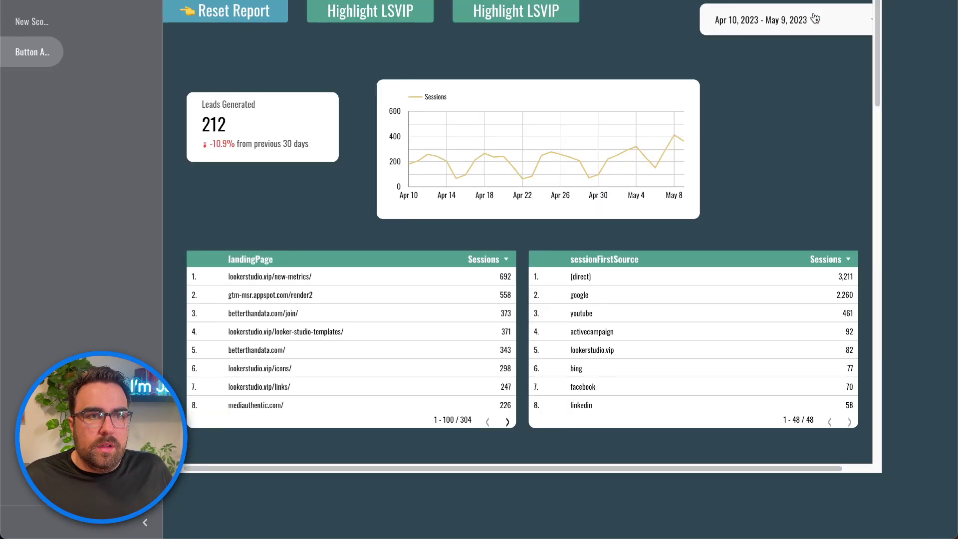
click(577, 20)
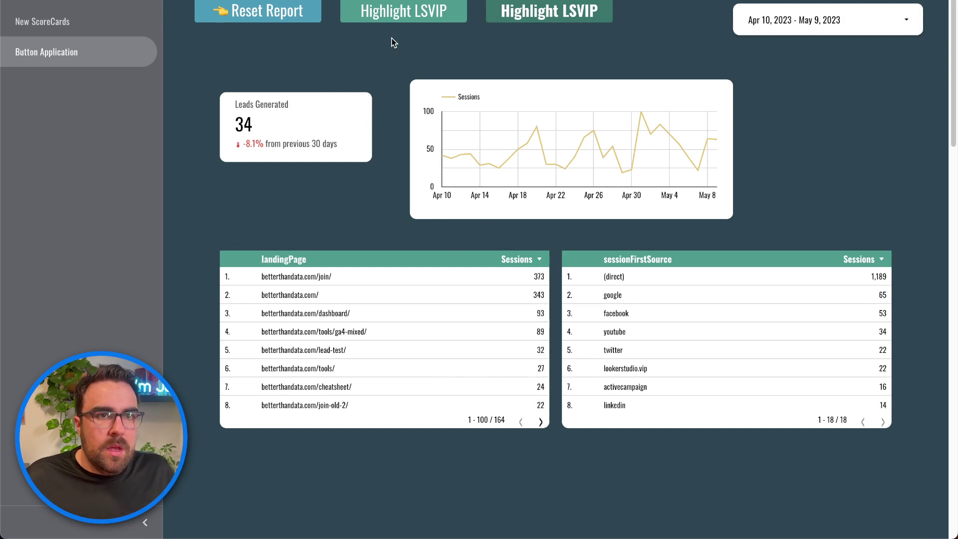
click(399, 18)
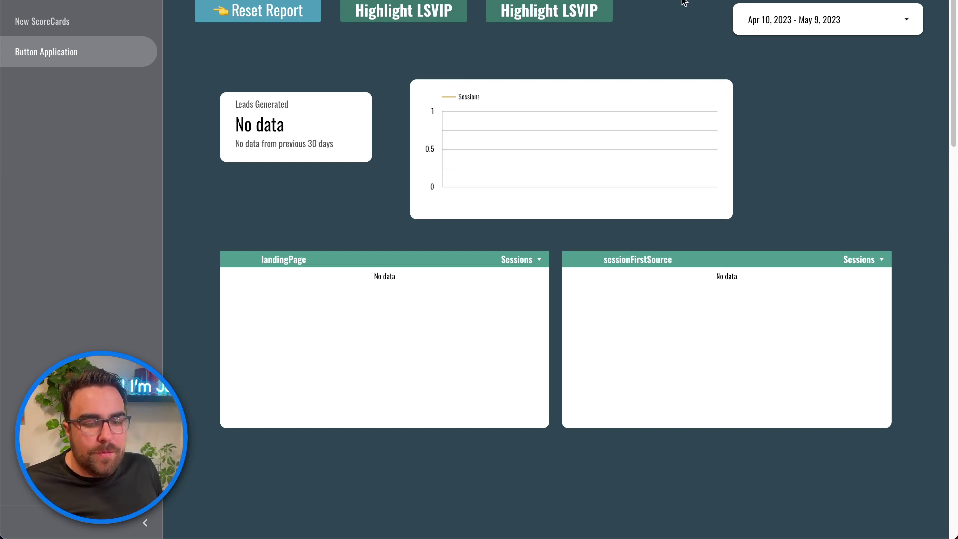
mouse_move(684, 3)
Return to edit mode and relabel the duplicate button as Highlight BTD.
click(811, 10)
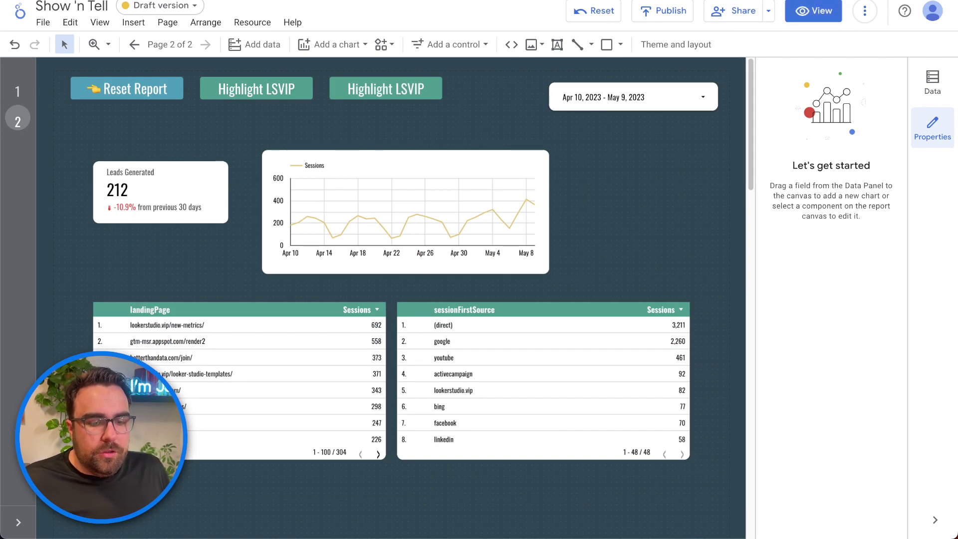
click(392, 89)
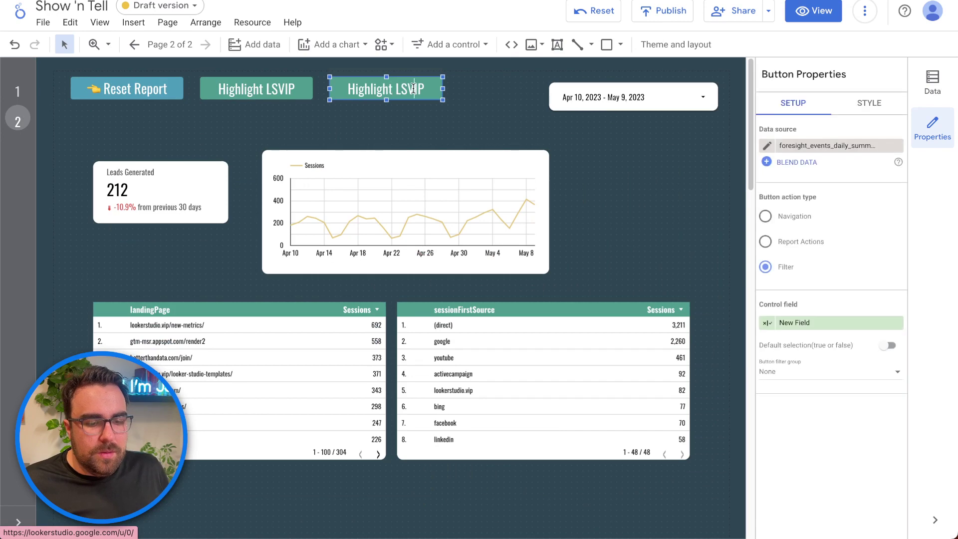
double_click(414, 88)
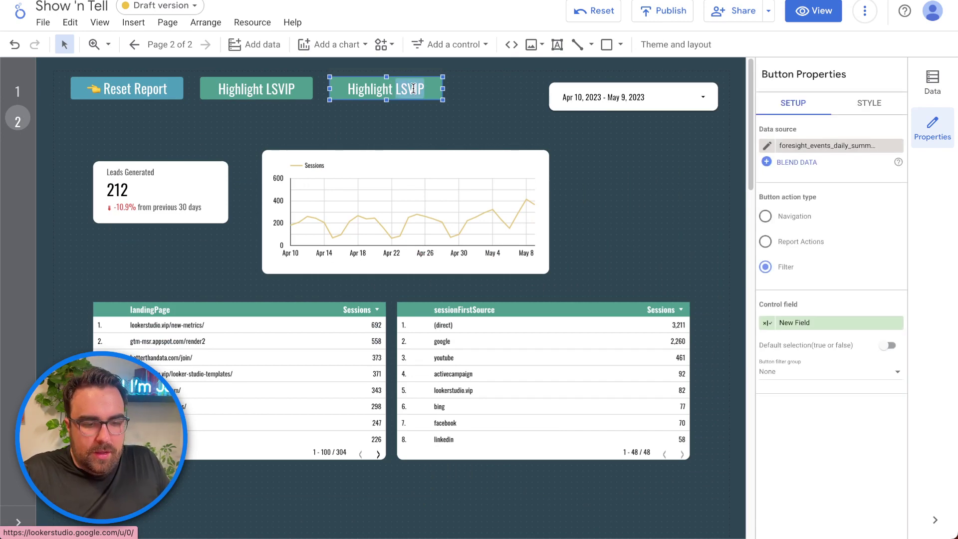
text(BTD)
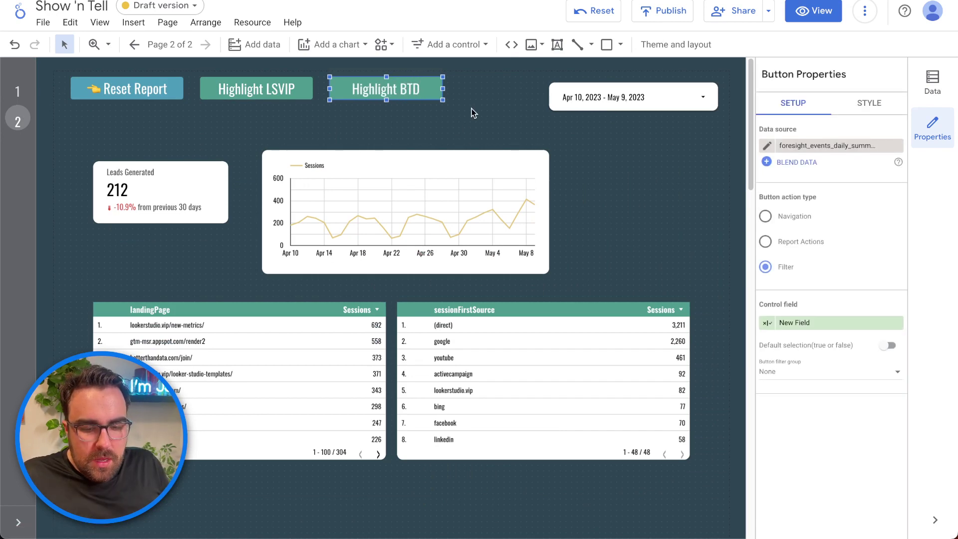
click(494, 131)
Assign both the Highlight BTD and Highlight LSVIP buttons to button filter group 1.
click(373, 94)
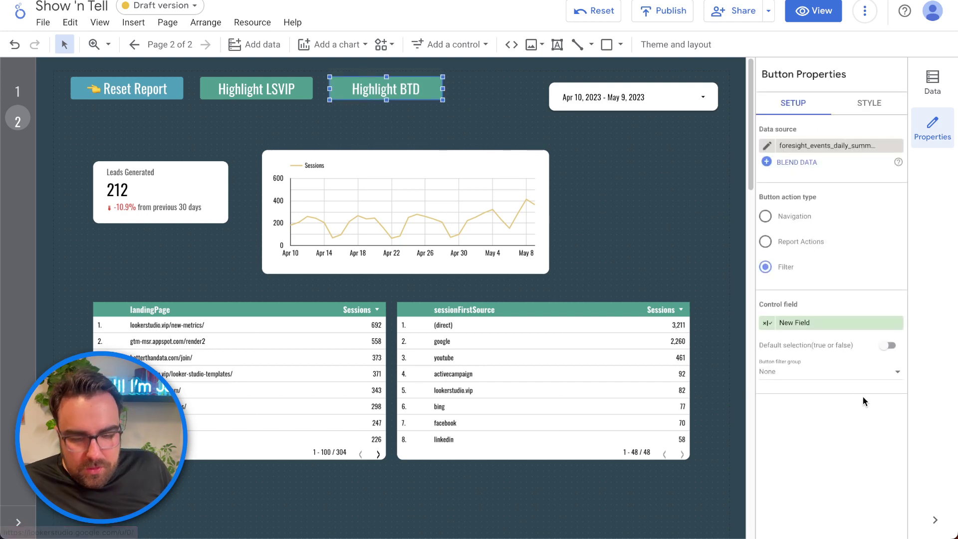
mouse_move(798, 382)
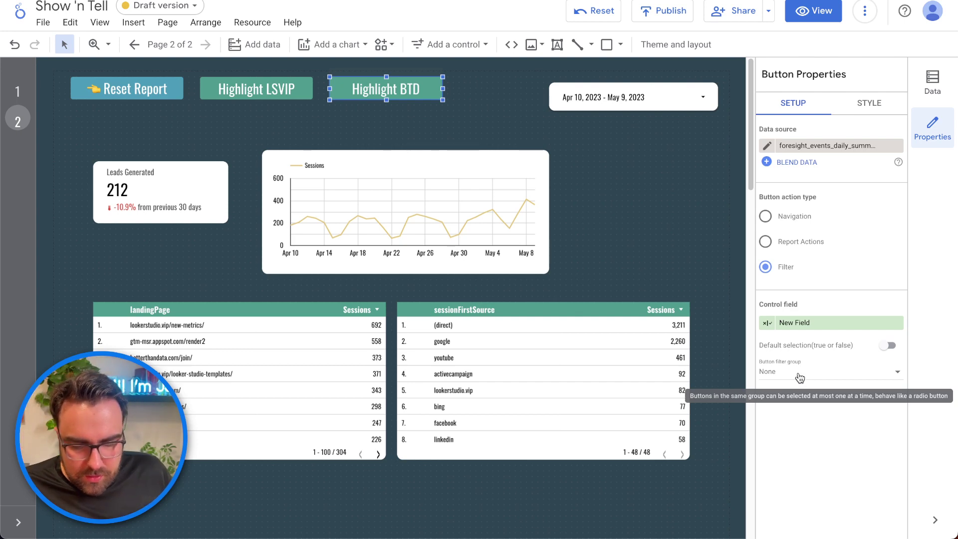
click(799, 373)
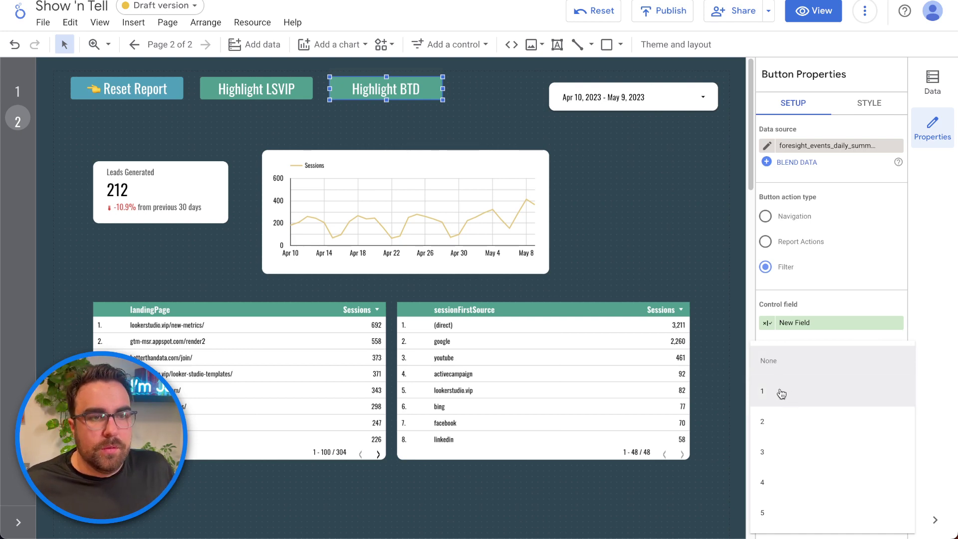
click(782, 394)
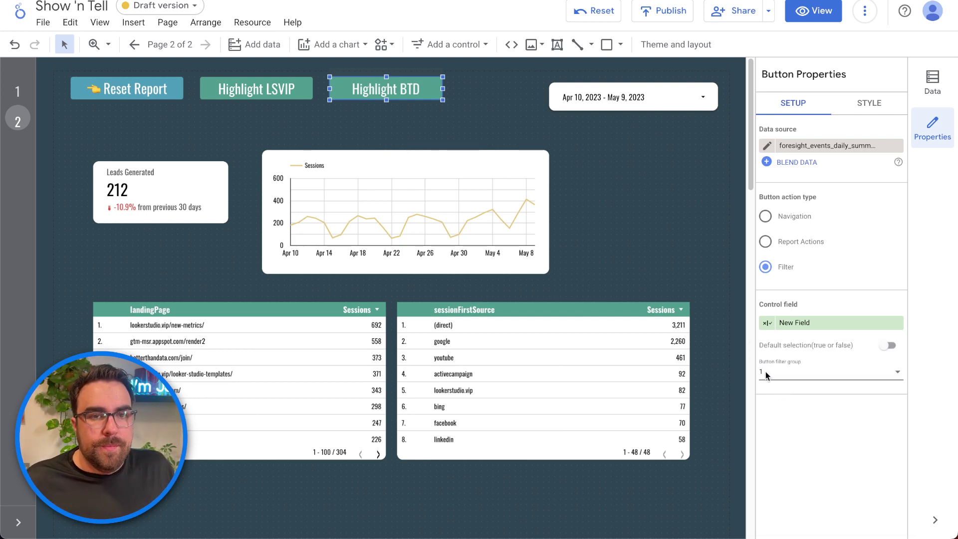
click(282, 88)
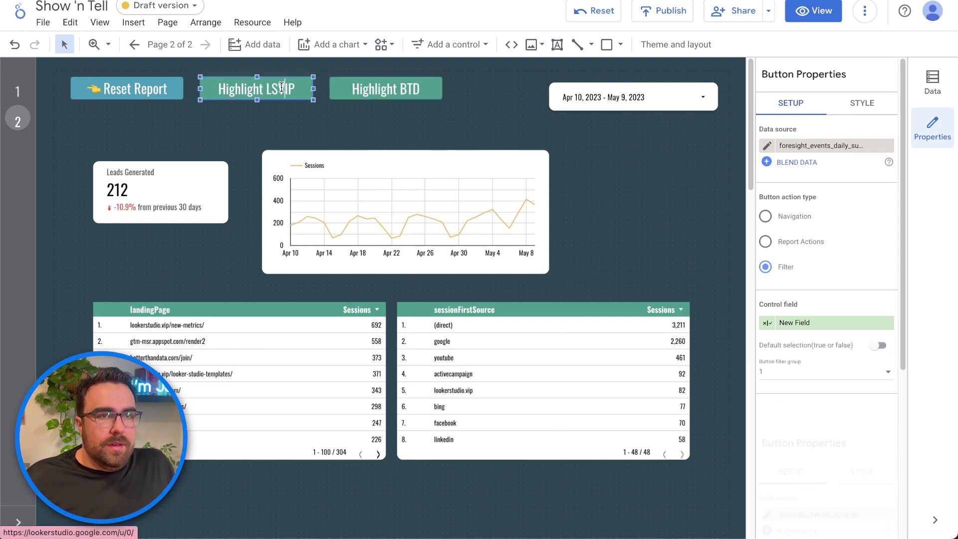
click(814, 378)
click(810, 392)
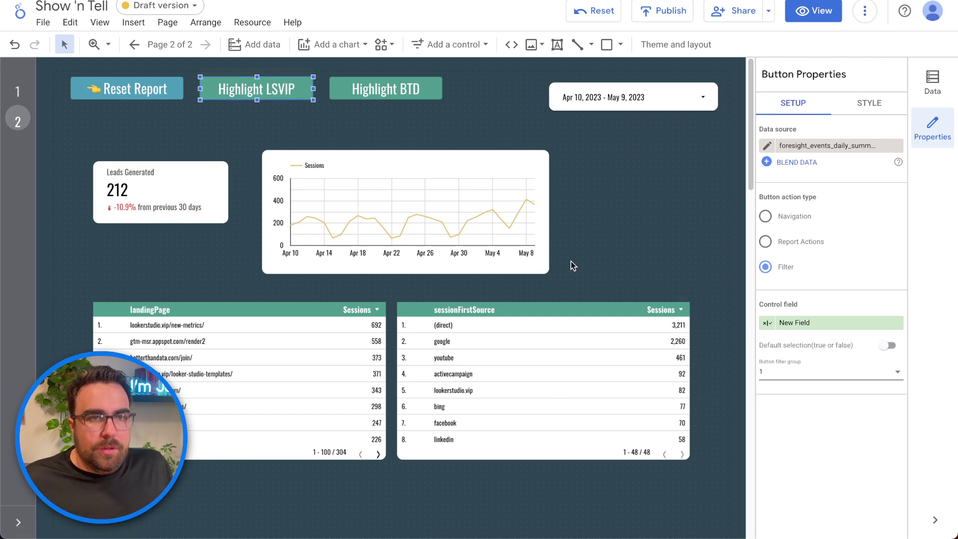
In view mode, test the grouped filters by switching back and forth between Highlight BTD and Highlight LSVIP.
click(814, 10)
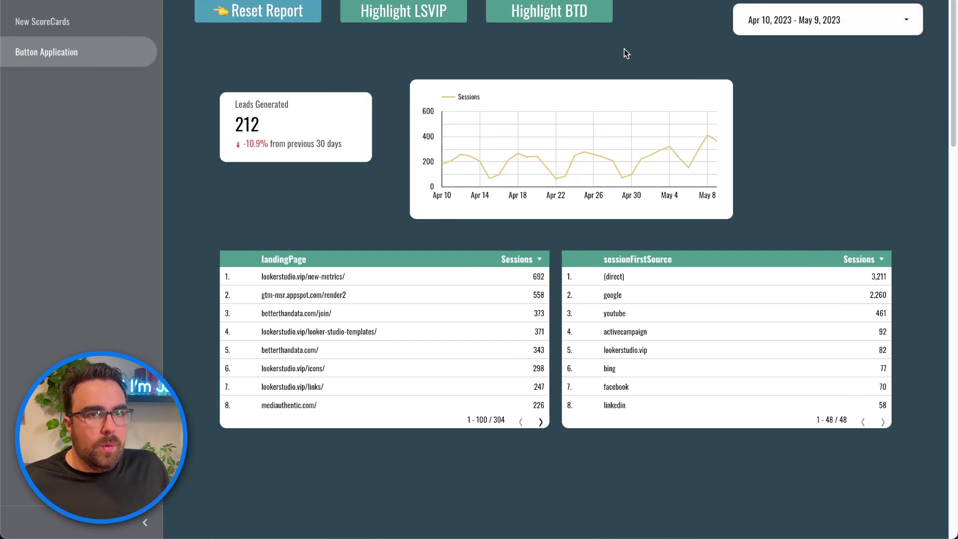
click(564, 14)
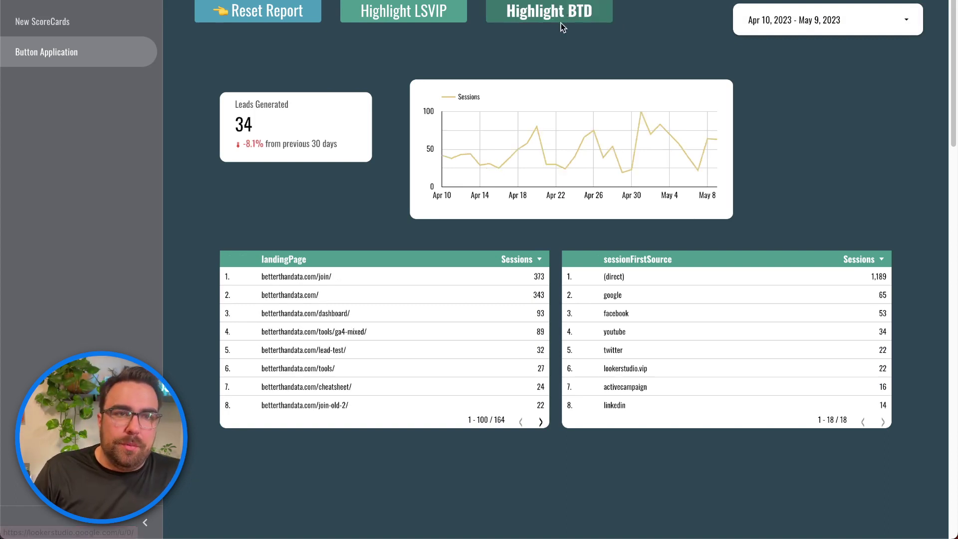
click(418, 23)
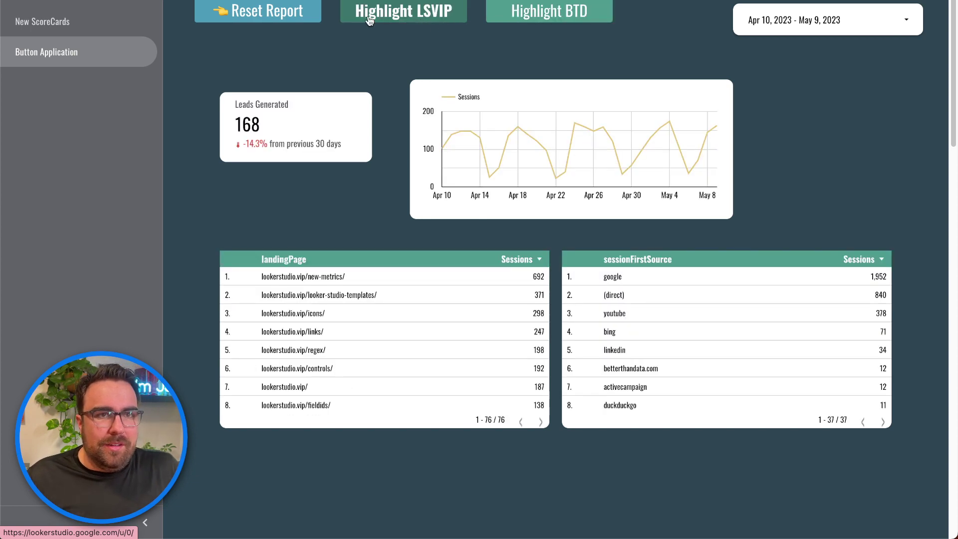
click(559, 23)
click(439, 23)
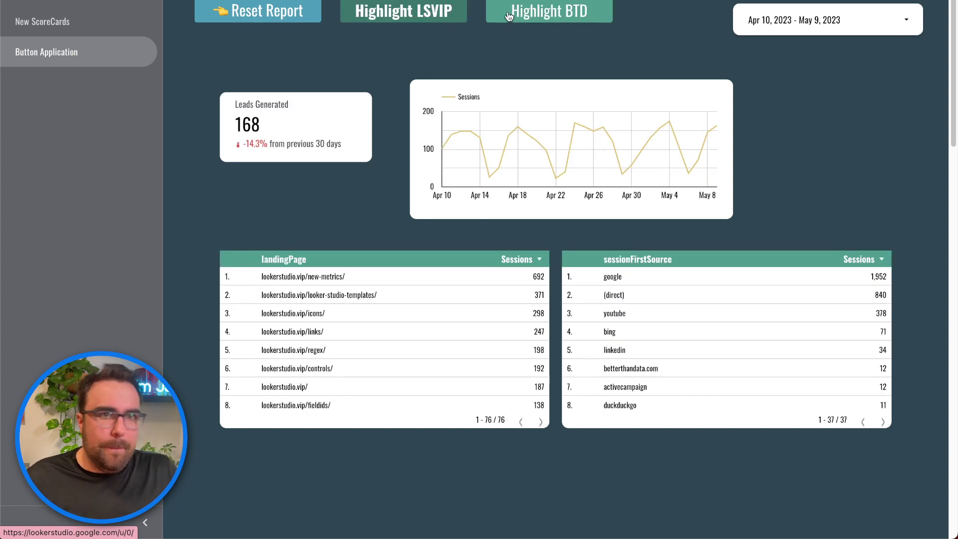
click(519, 18)
mouse_move(443, 13)
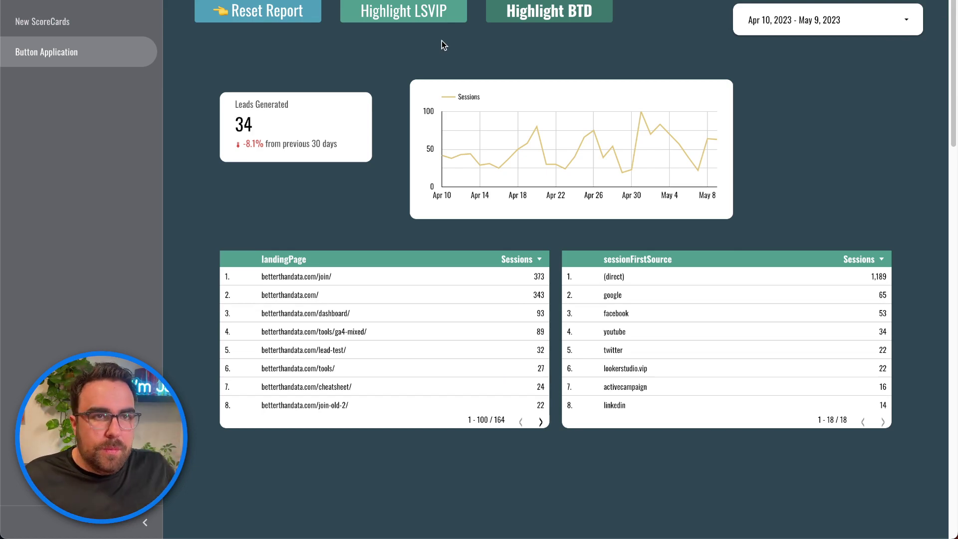
Switch the active grouped filter to Highlight LSVIP and back to Highlight BTD to check that they exclude each other.
click(423, 19)
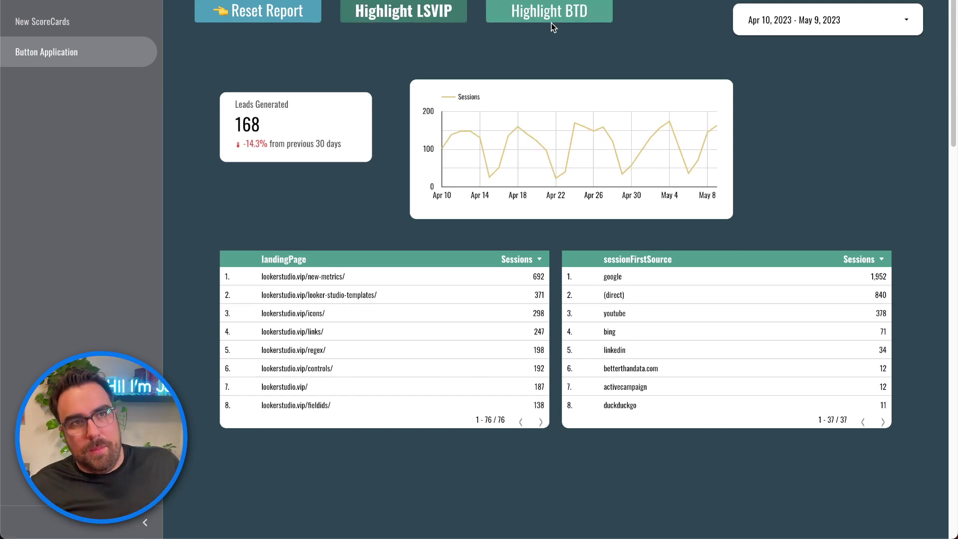
click(577, 18)
mouse_move(714, 10)
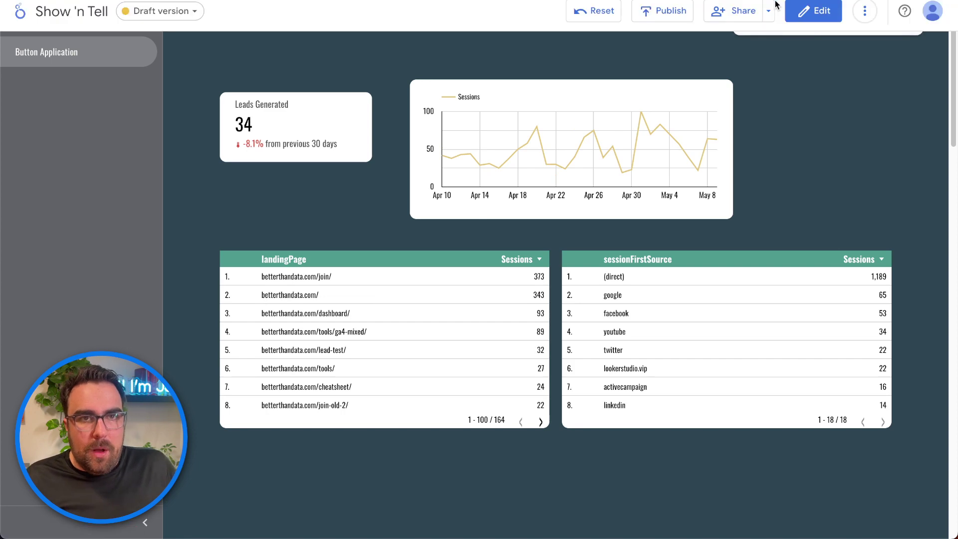
Return to edit mode and move the Highlight BTD button slightly closer to the Highlight LSVIP button.
click(821, 11)
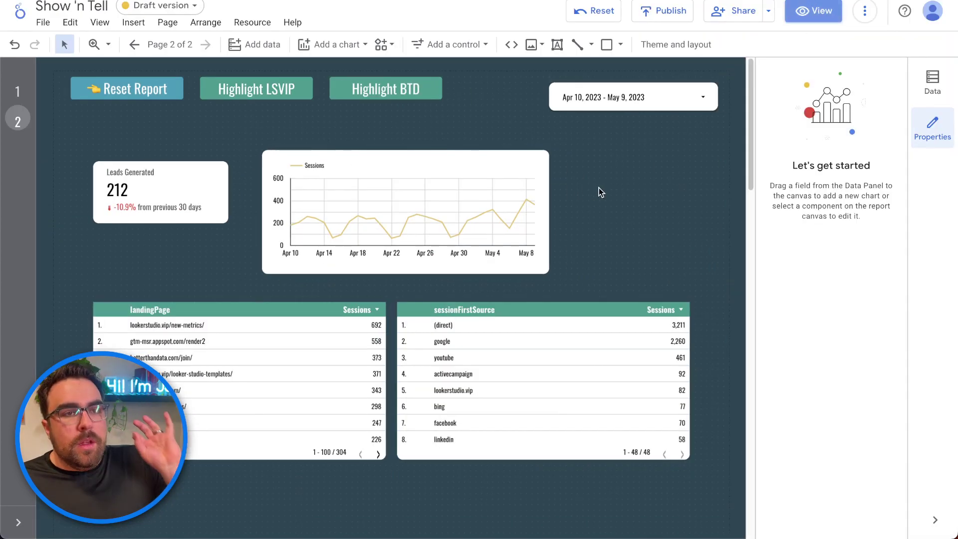
click(410, 86)
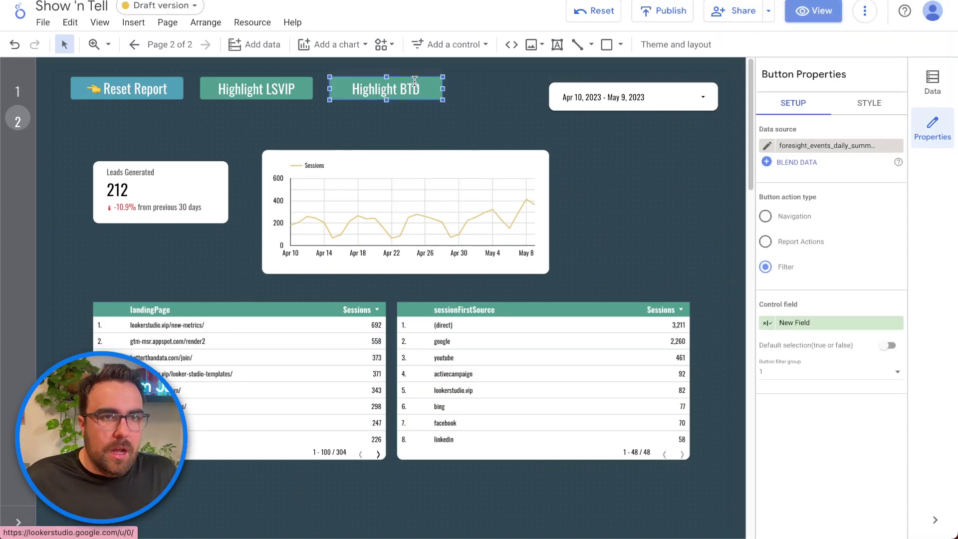
drag(425, 81, 415, 75)
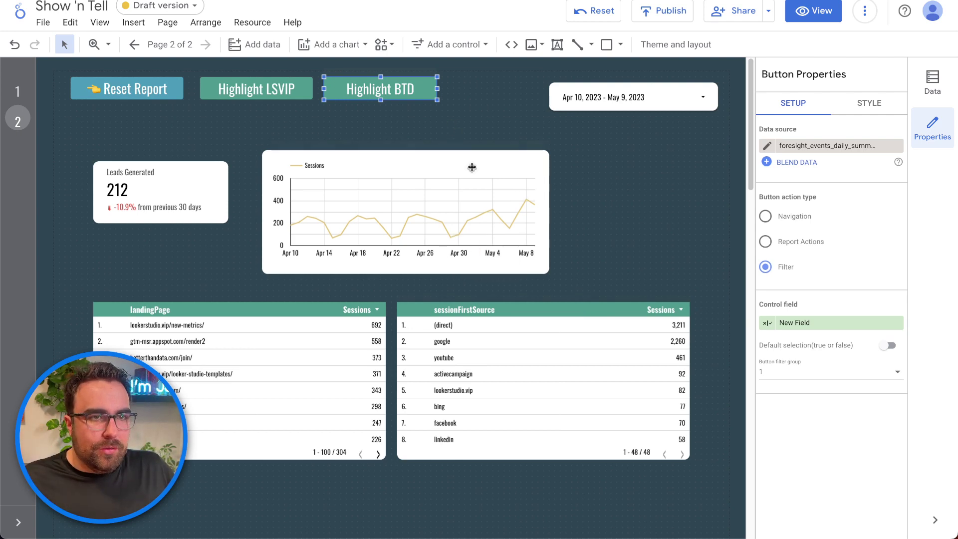
Widen the Sessions line chart by extending its right edge toward the date range control's right side.
click(445, 173)
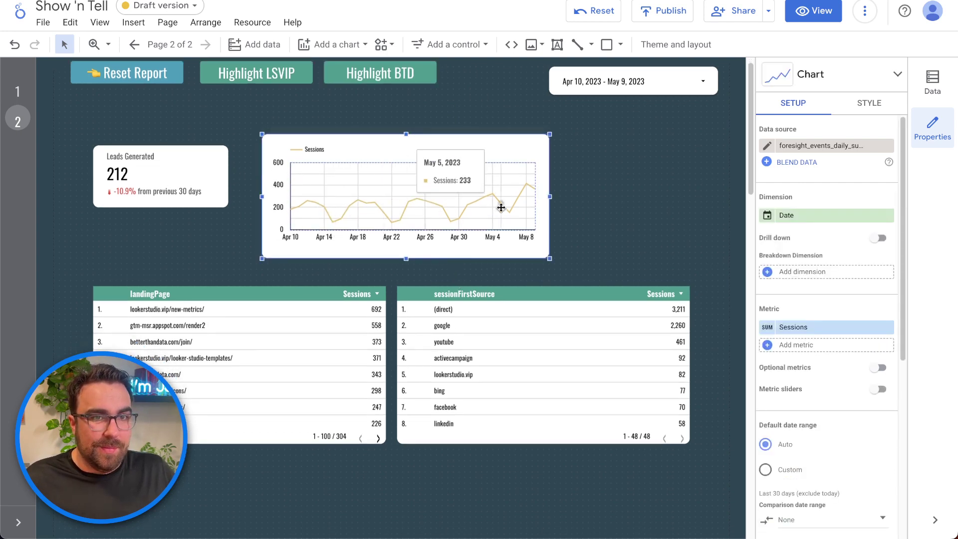
drag(550, 197, 600, 196)
scroll(424, 329, down, 2)
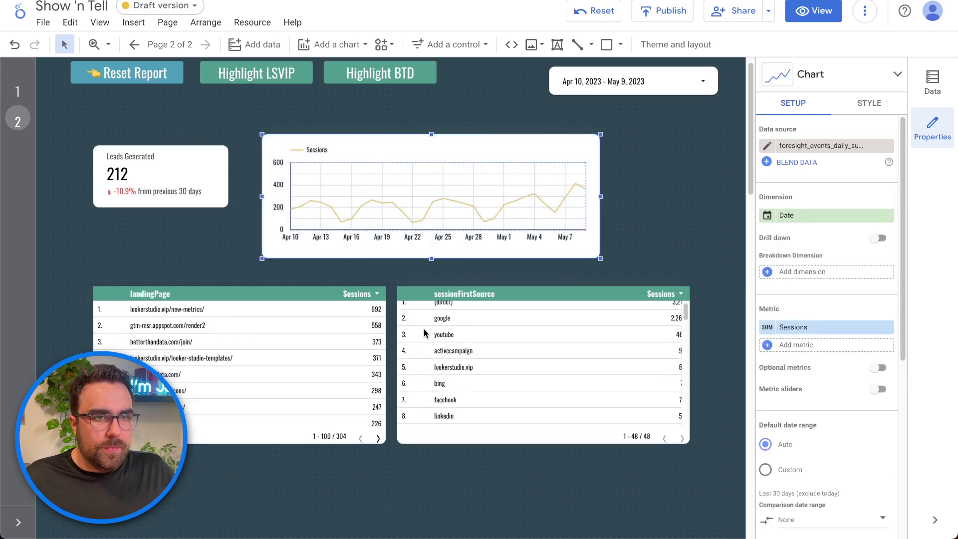
scroll(464, 265, up, 1)
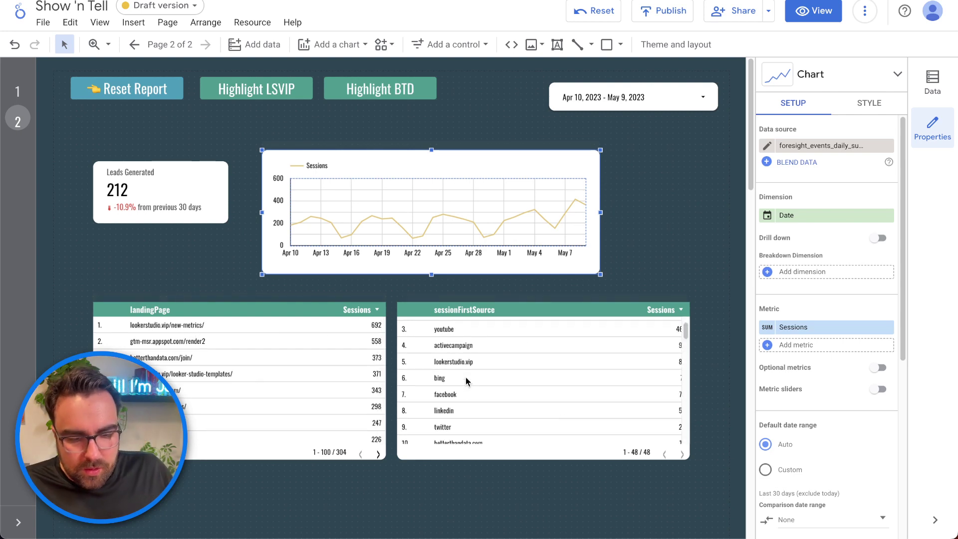
scroll(452, 345, up, 1)
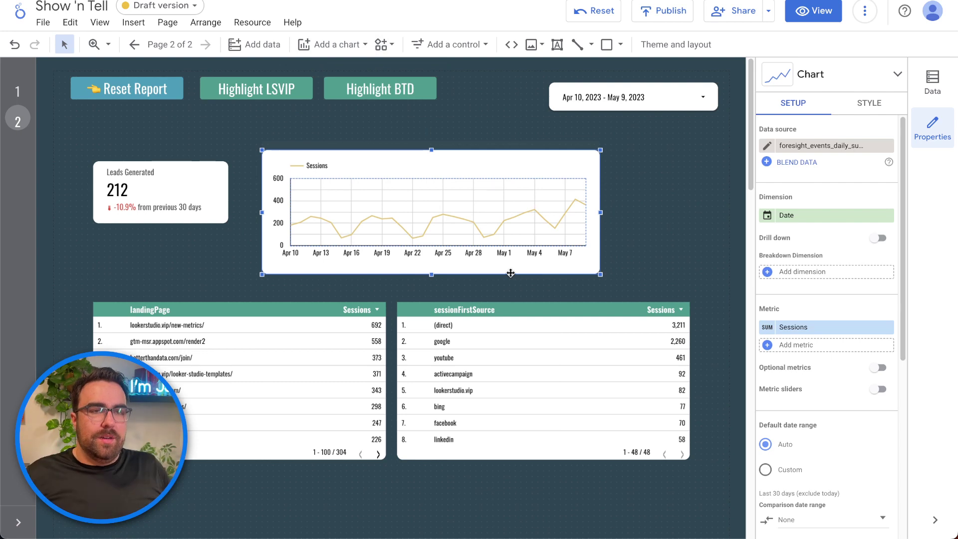
Add a new button just above the Leads Generated scorecard and set its action type to Filter.
click(385, 45)
click(455, 44)
click(466, 46)
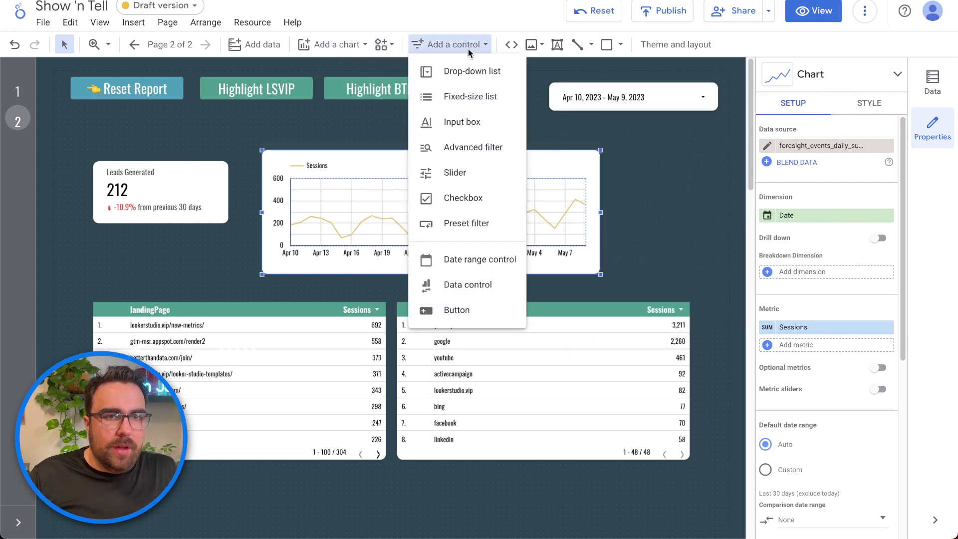
click(457, 310)
click(122, 129)
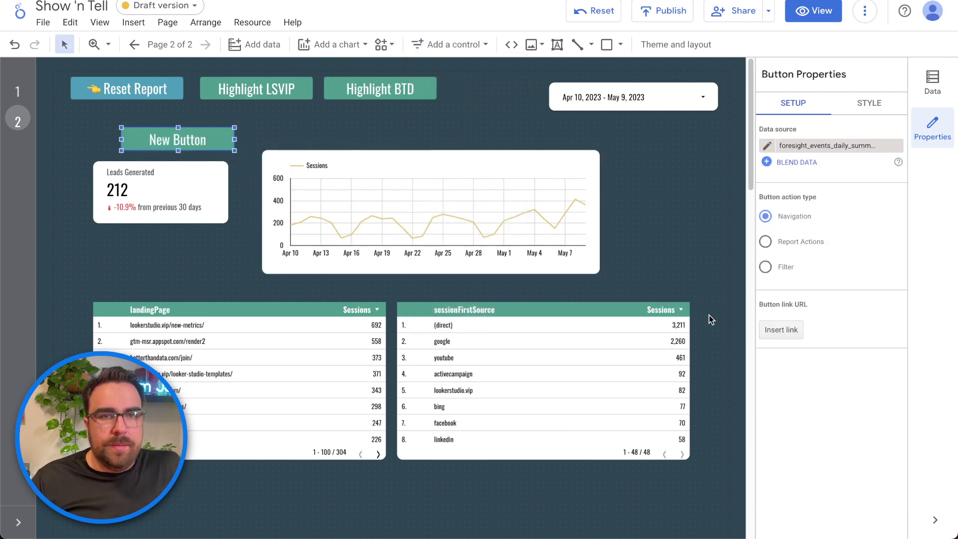
click(786, 269)
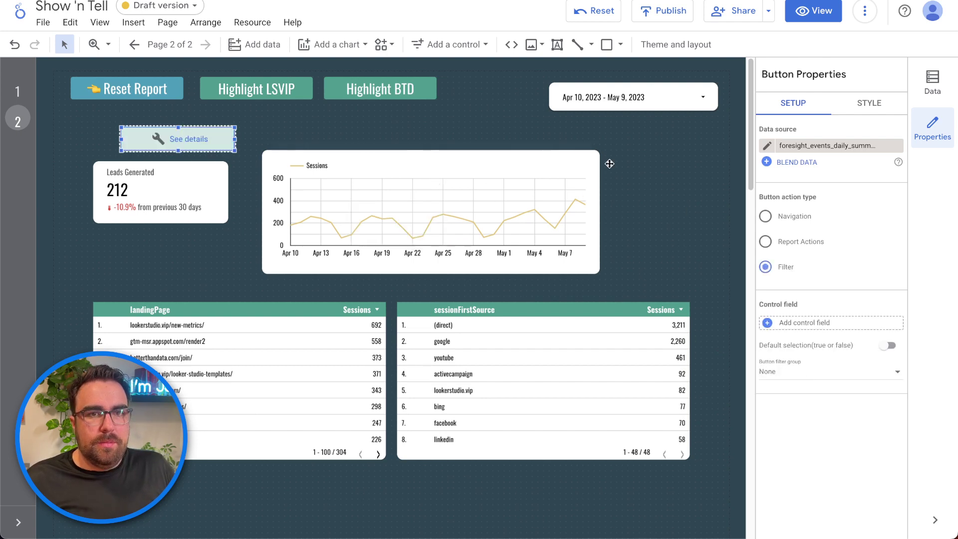
Set the new button's background to the light orange theme colour.
click(891, 108)
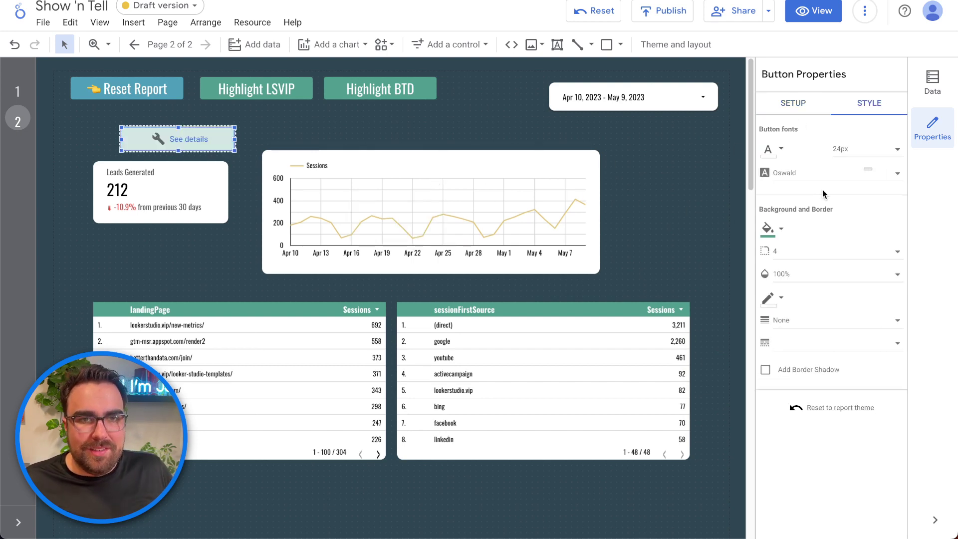
click(768, 231)
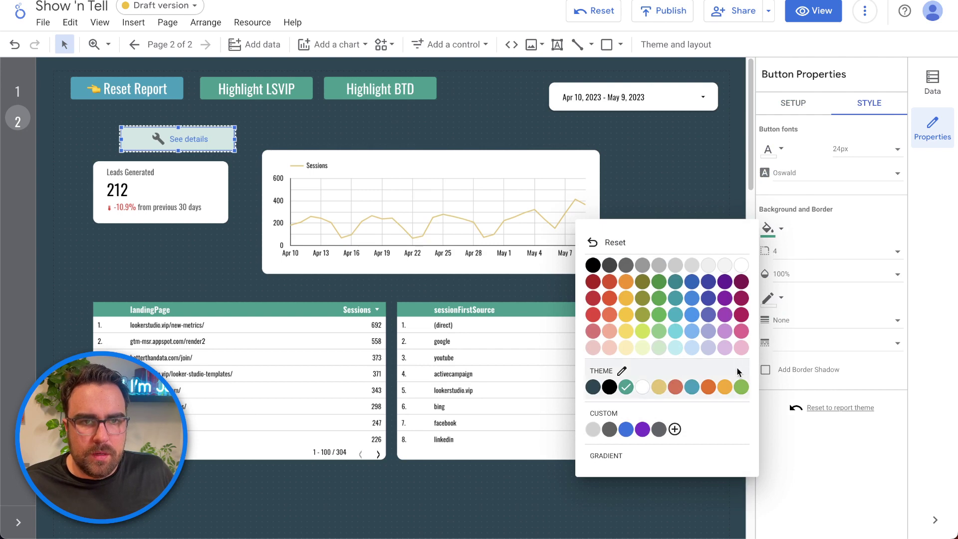
click(722, 392)
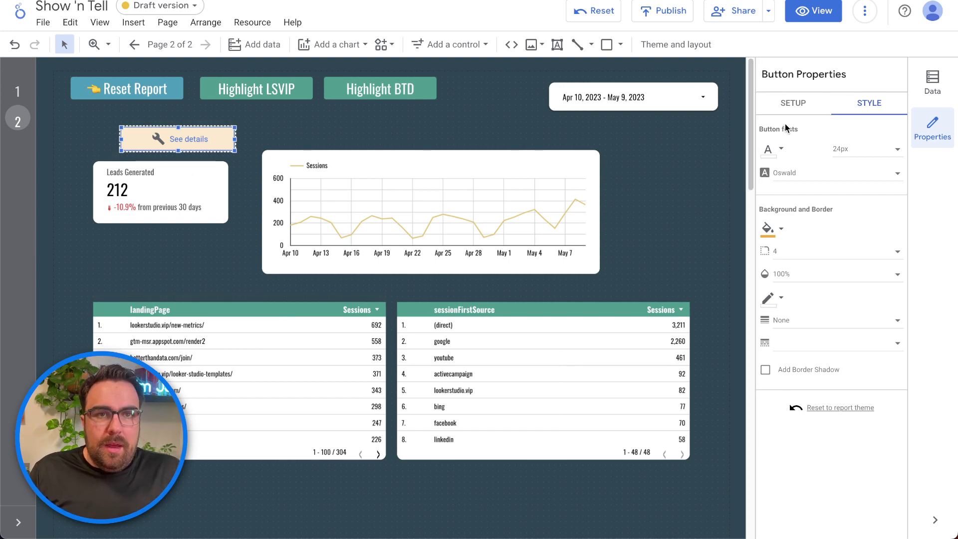
Create a new calculated control field for the orange button and begin its formula with case and when on separate lines.
click(793, 104)
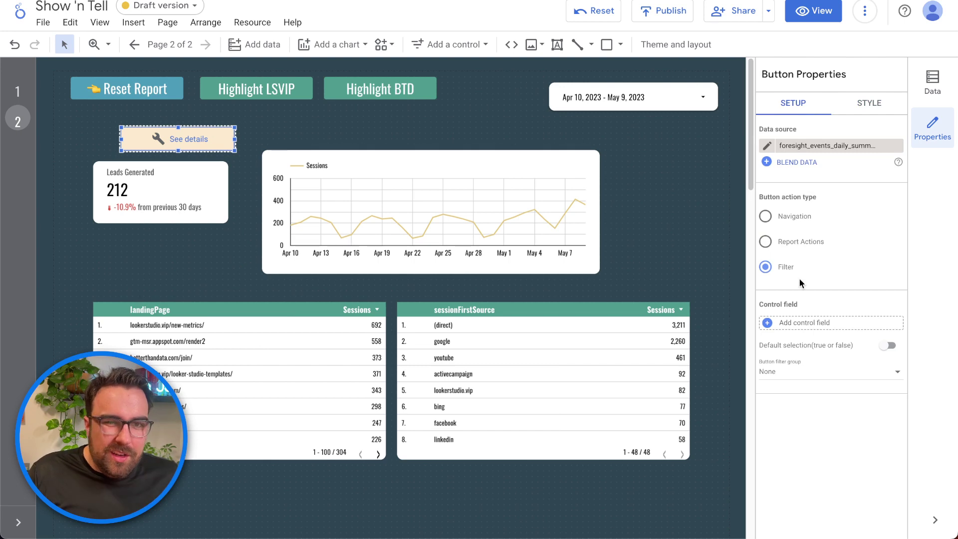
click(793, 324)
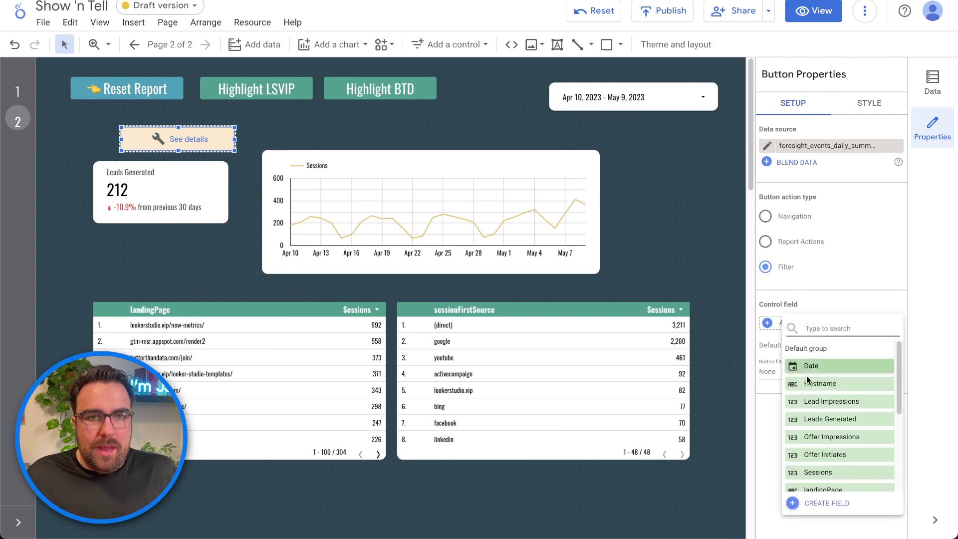
click(840, 505)
click(741, 385)
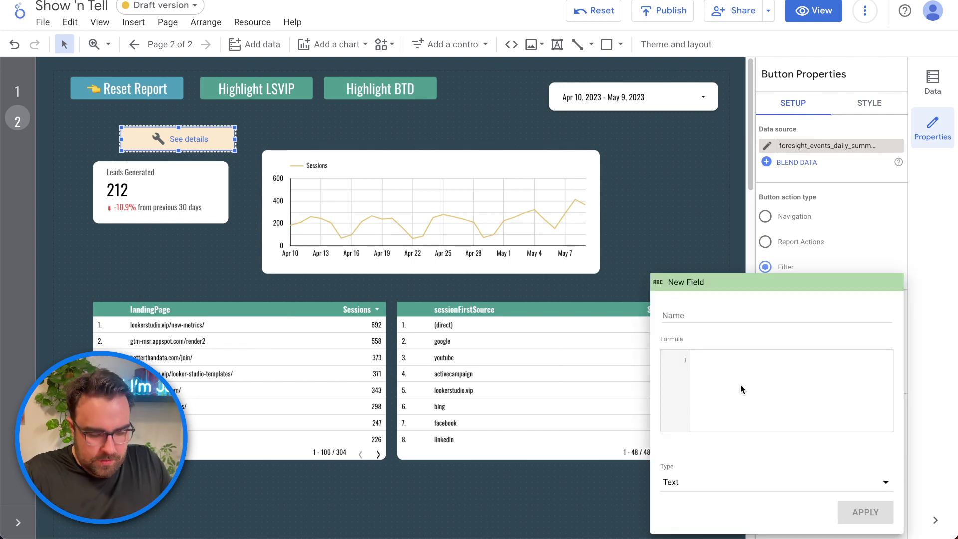
text(case)
key(Return)
text(whe)
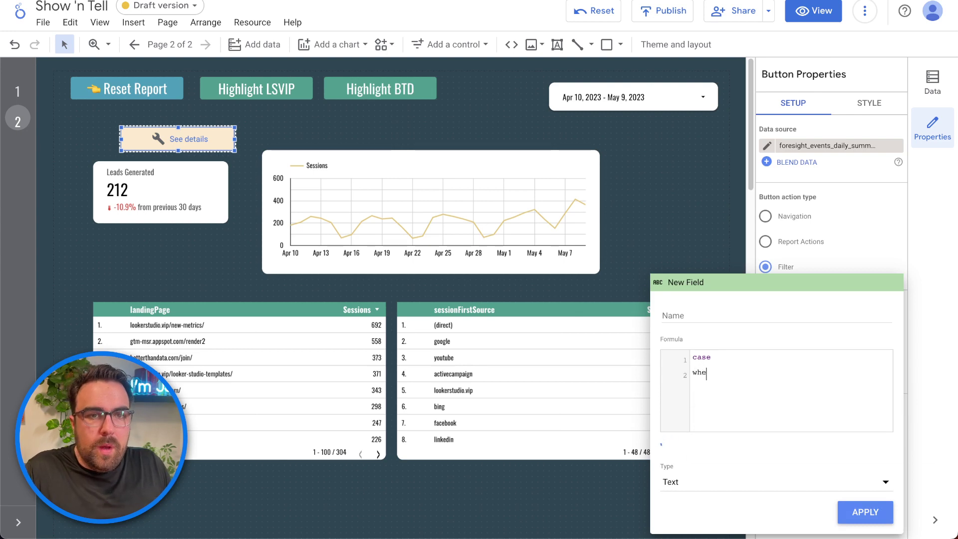
key(BackSpace)
key(BackSpace)
key(BackSpace)
text(when )
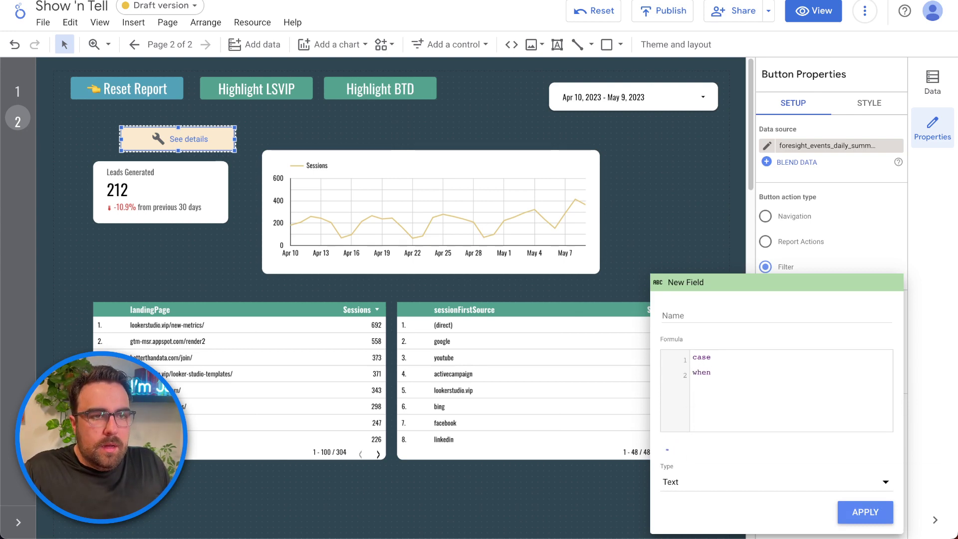
Add the first condition to the formula, comparing landingPage with lookerstudio.vip/new-metrics/.
text(land)
key(Return)
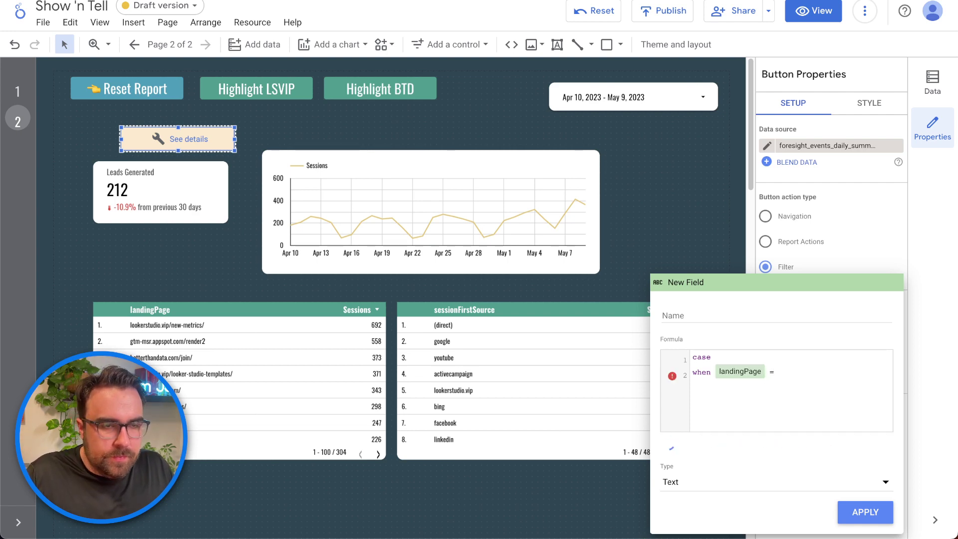
text(=)
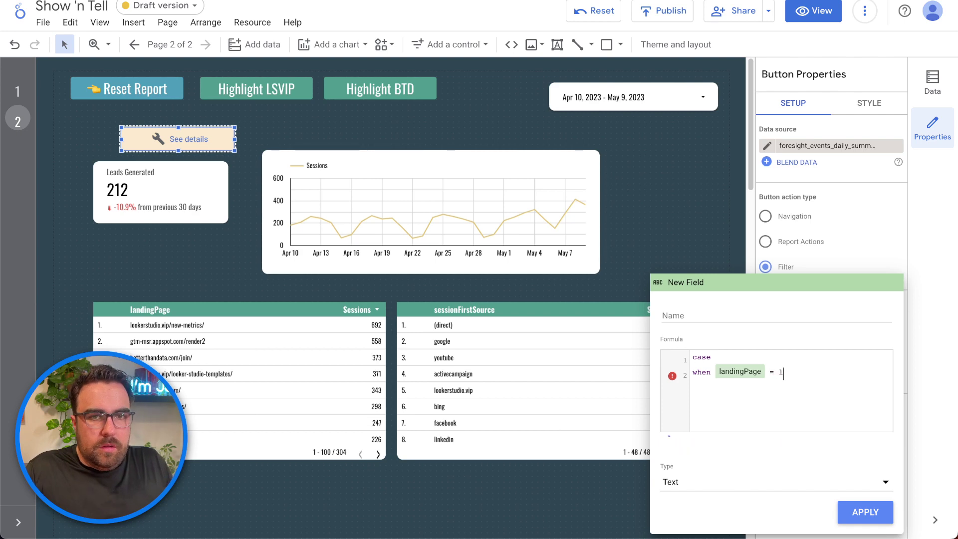
text( lookerst)
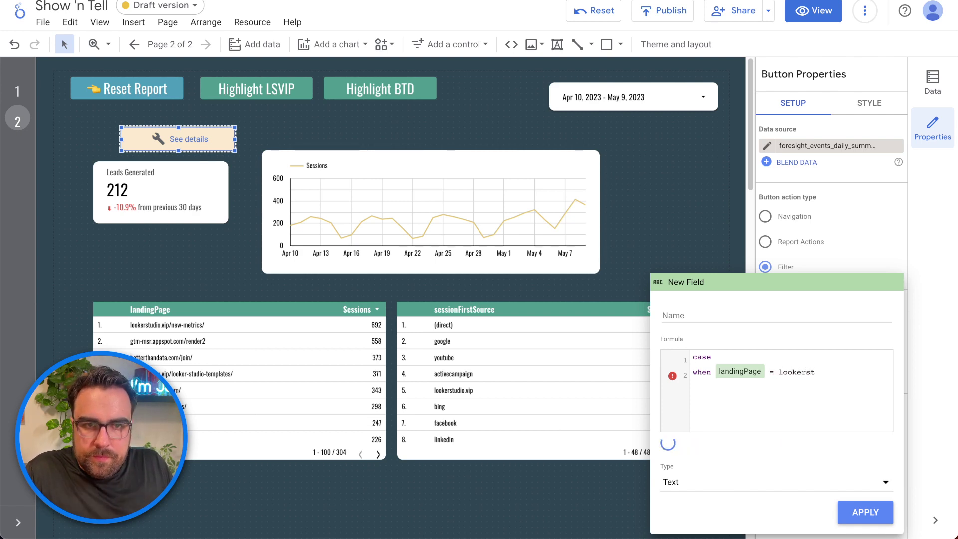
text(udio.vip)
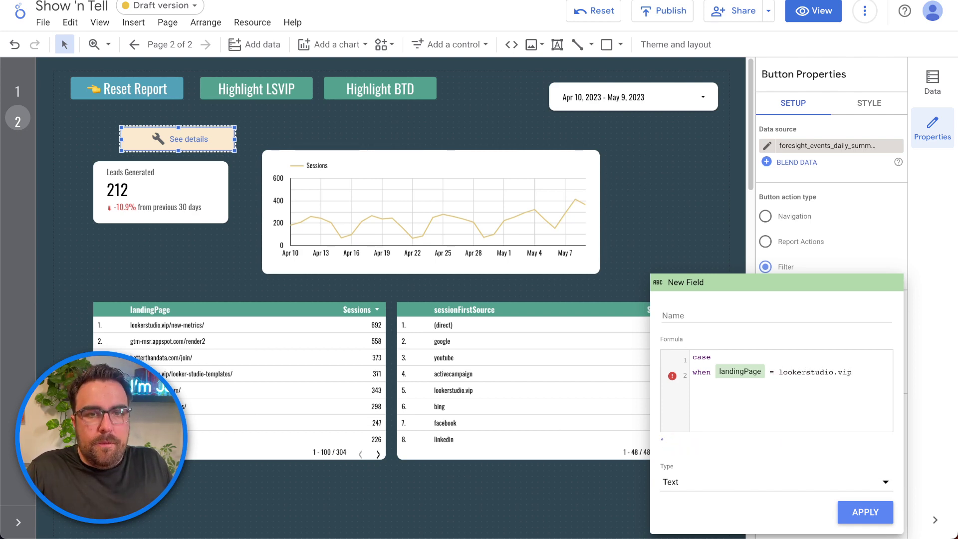
text(.)
key(BackSpace)
text(/new-me)
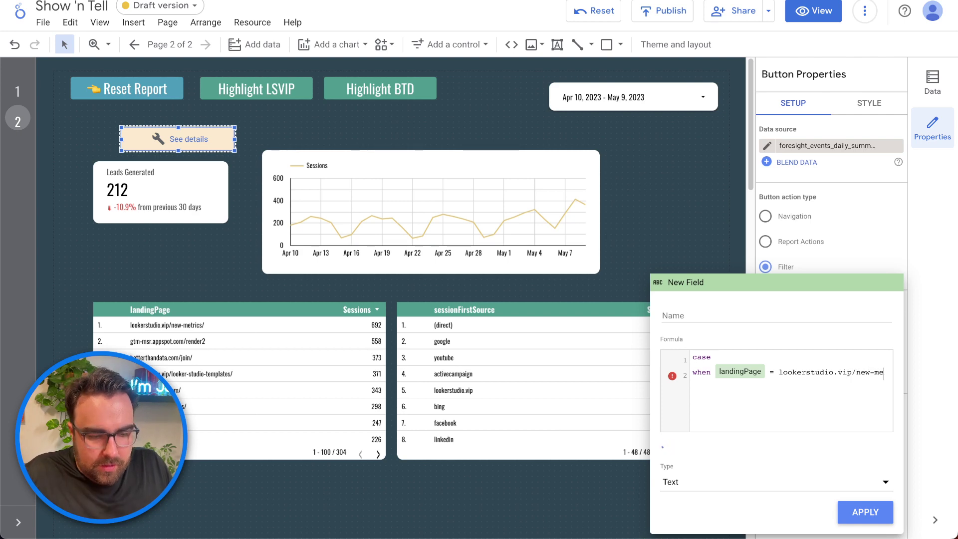
text(trics/)
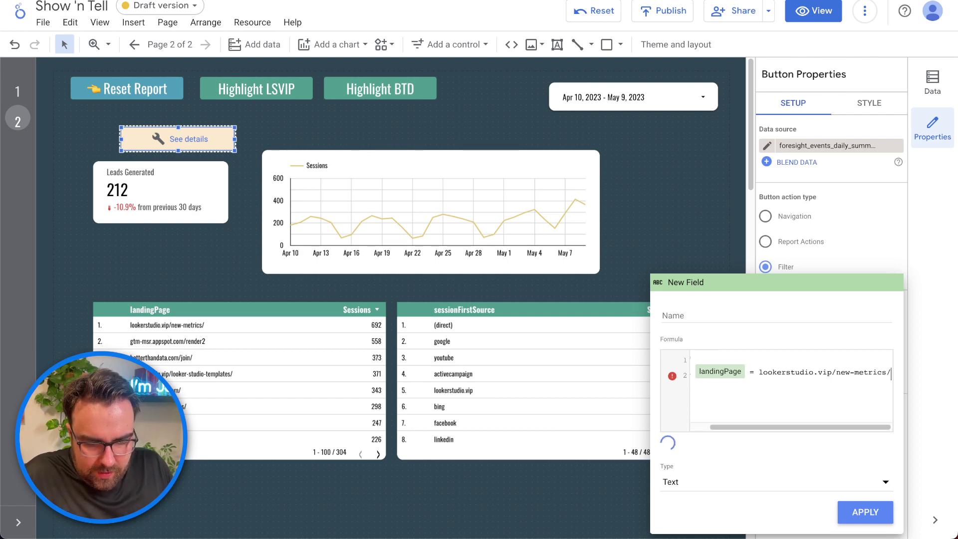
Enclose the landing page address lookerstudio.vip/new-metrics/ in double quotes within the formula.
text(")
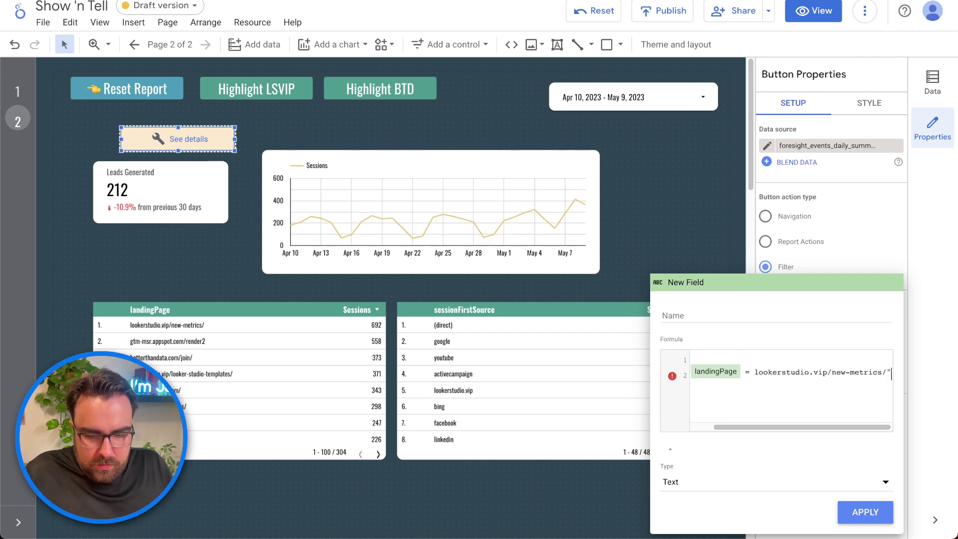
key(ctrl+Left)
key(ctrl+Left)
key(ctrl+Left)
key(ctrl+Left)
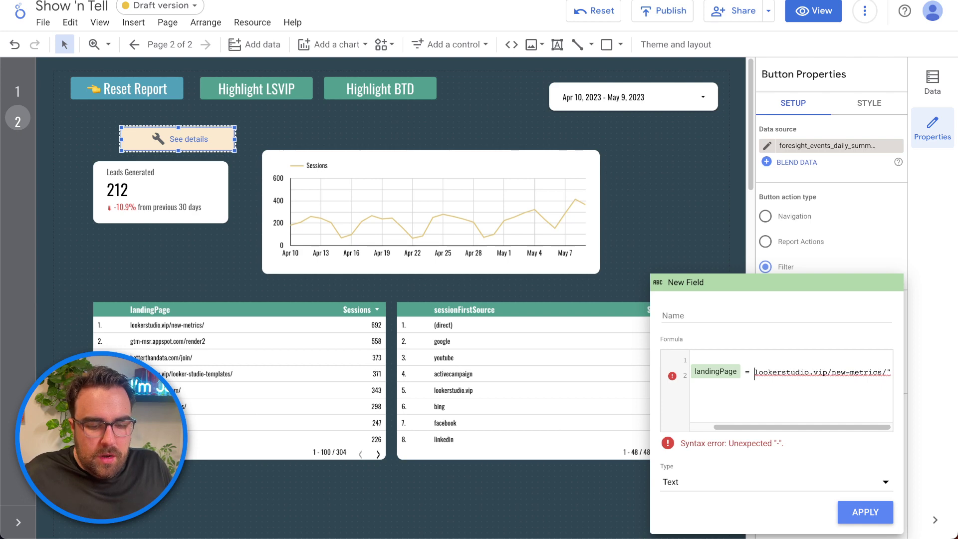
text(")
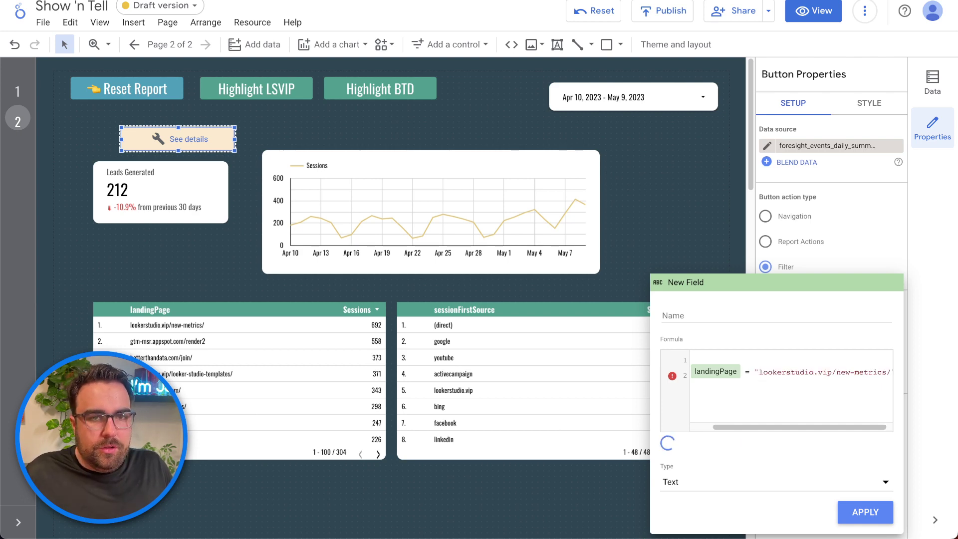
key(End)
text(")
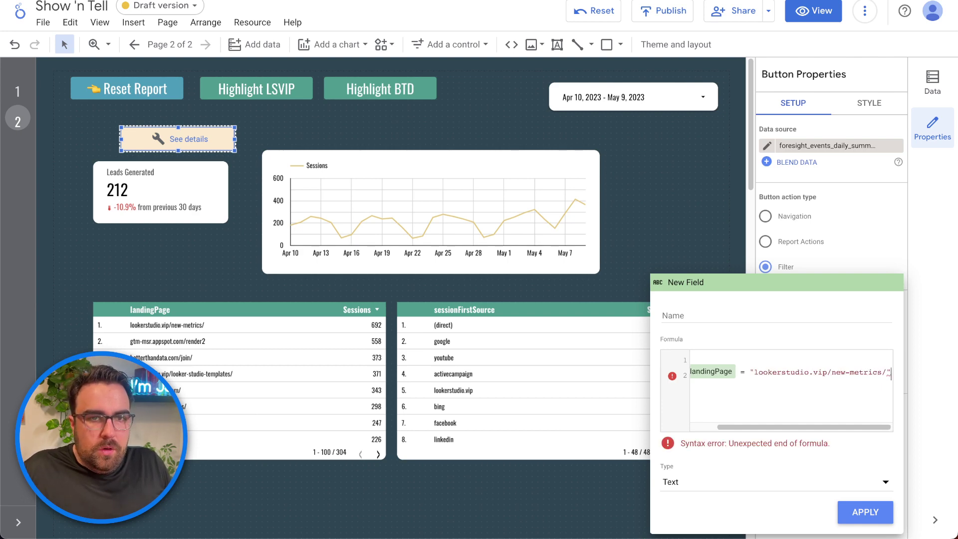
Extend the formula with a second condition: and sessionFirstSource = "google".
text( a)
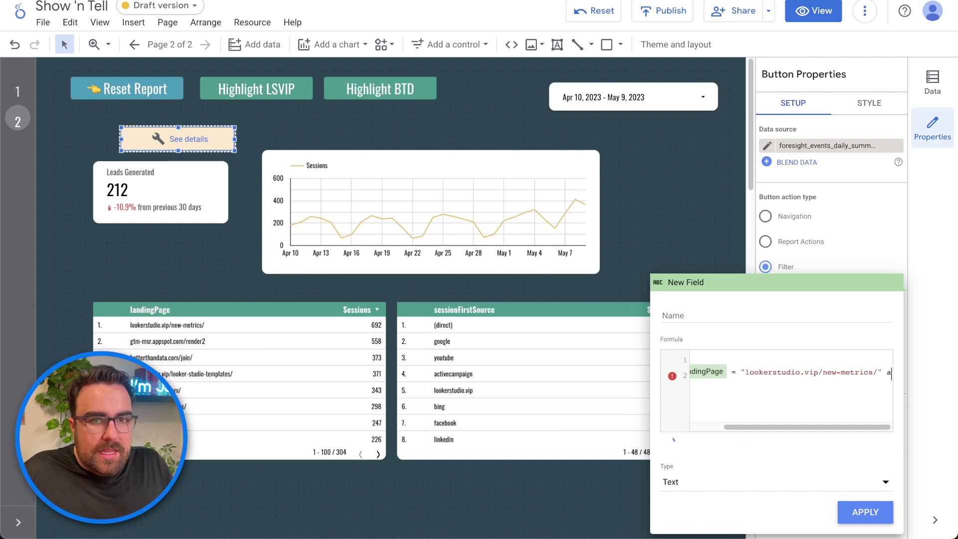
text(nd sess)
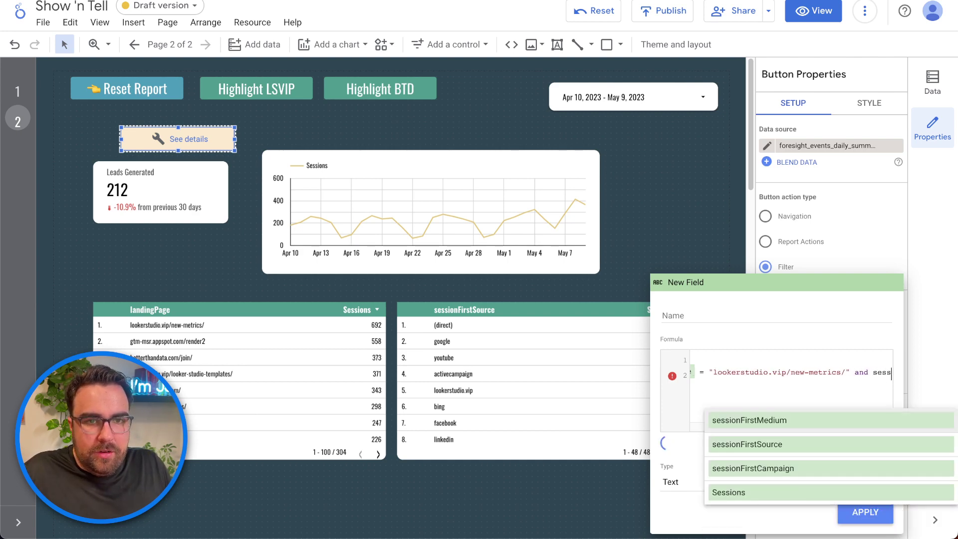
click(774, 445)
text(= )
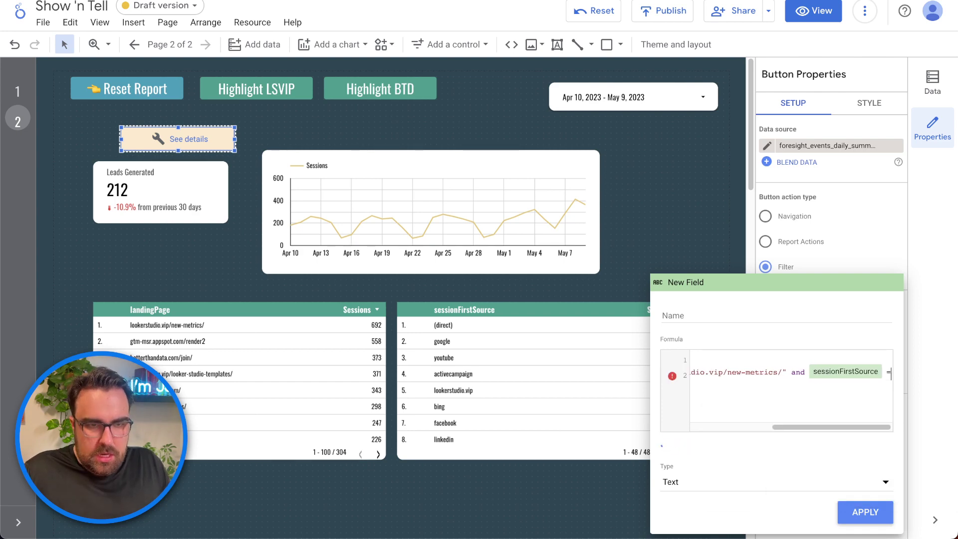
text("google")
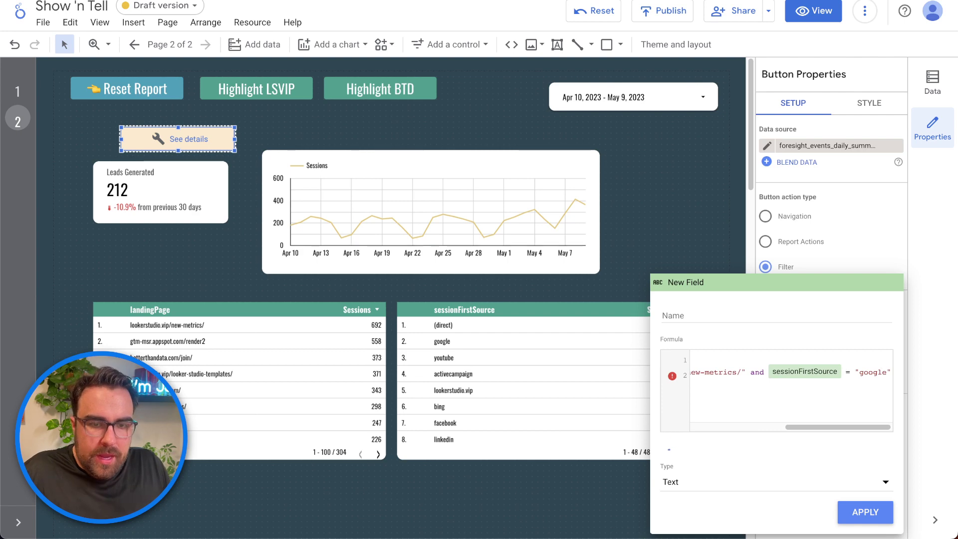
Complete the case formula with then "true", an else = "false" line and a closing end line.
text( then )
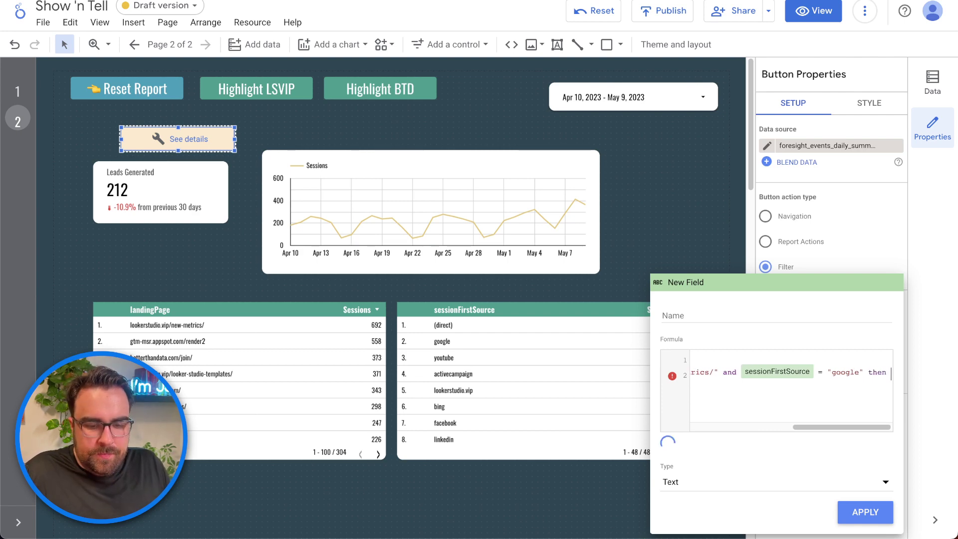
text("true)
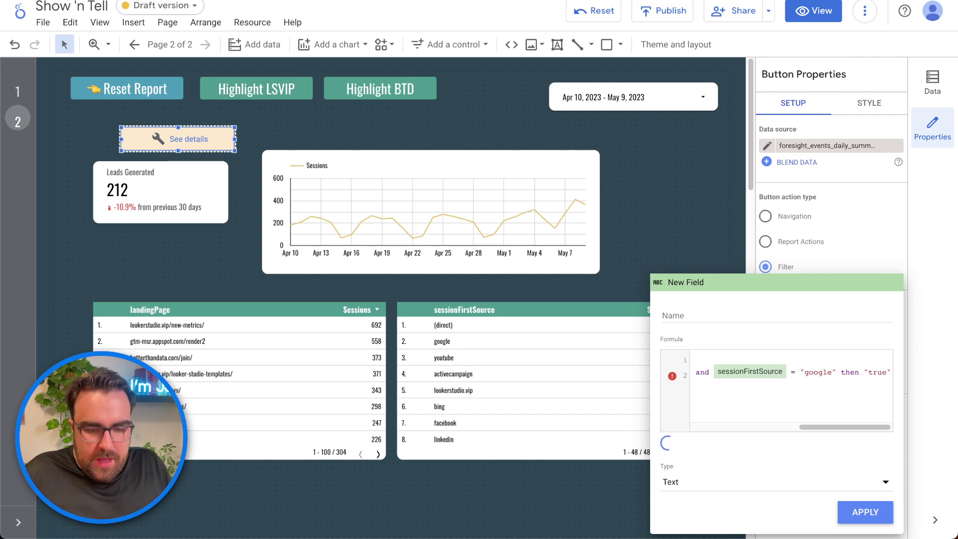
key(Return)
text(else )
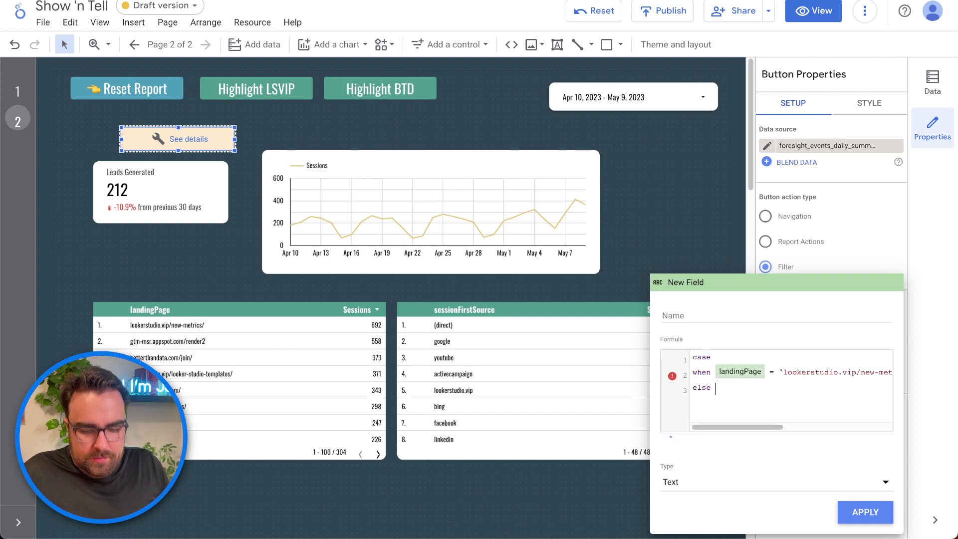
text(= )
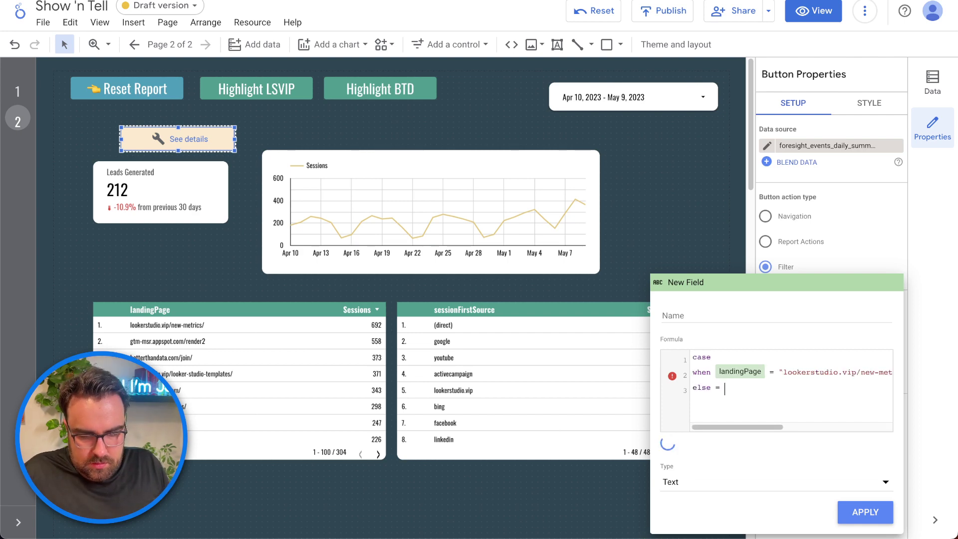
text("false" )
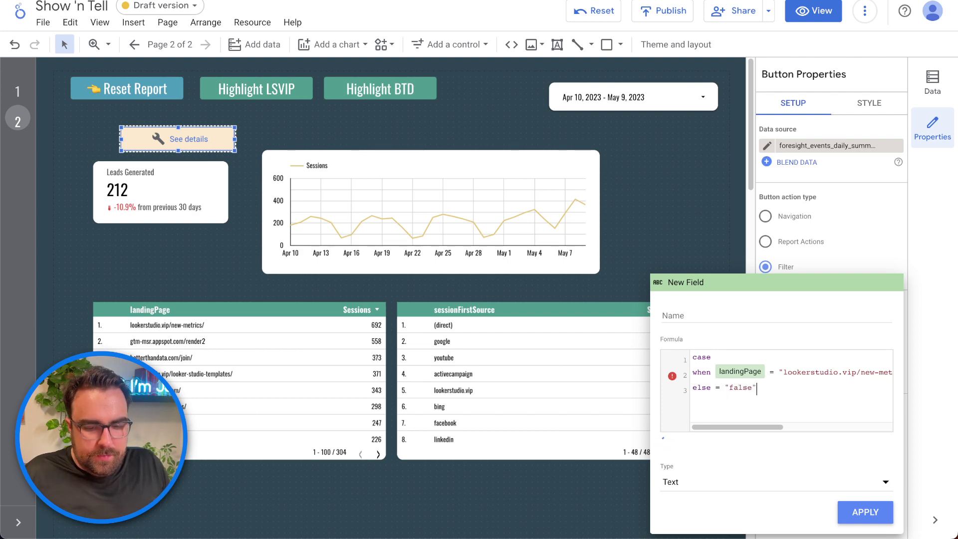
text(end)
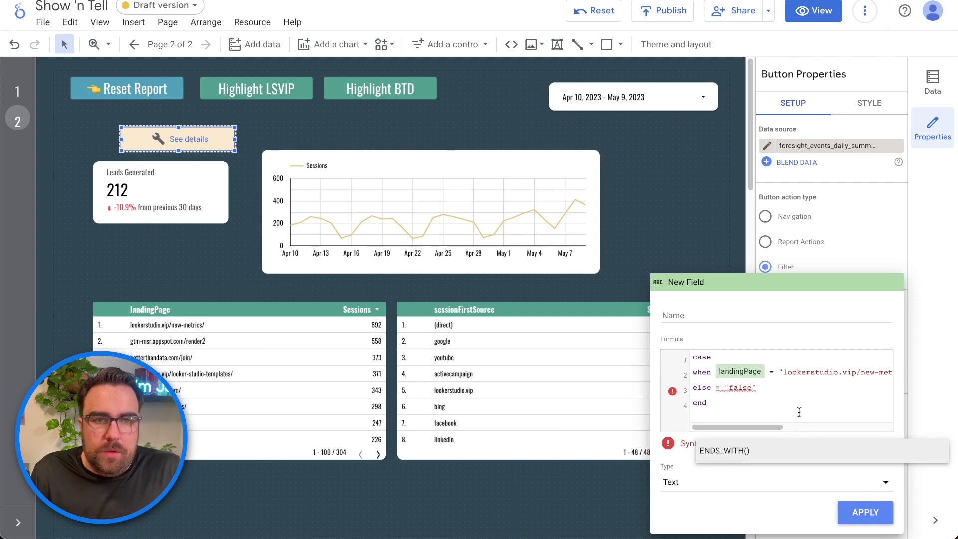
Remove the equals sign after else in the formula and apply the field.
click(725, 388)
key(BackSpace)
key(BackSpace)
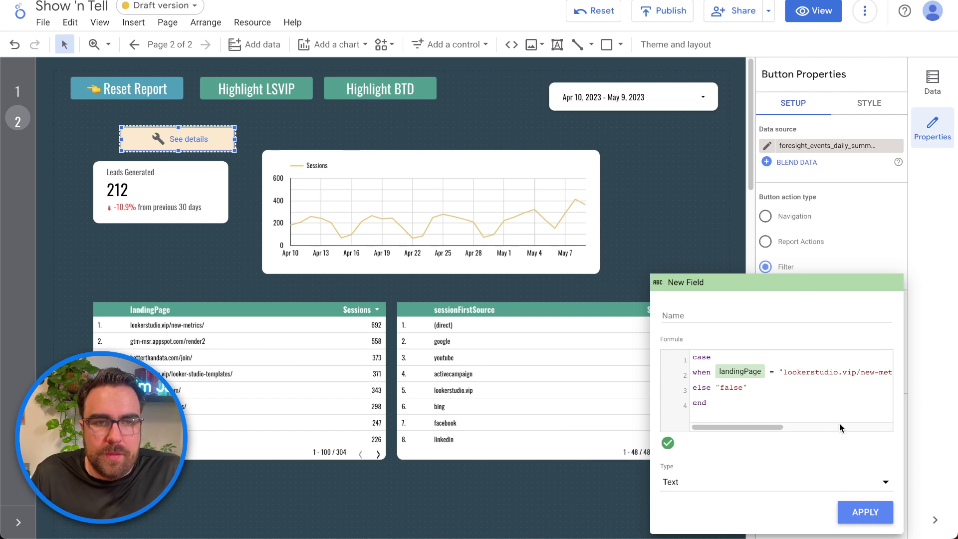
click(858, 509)
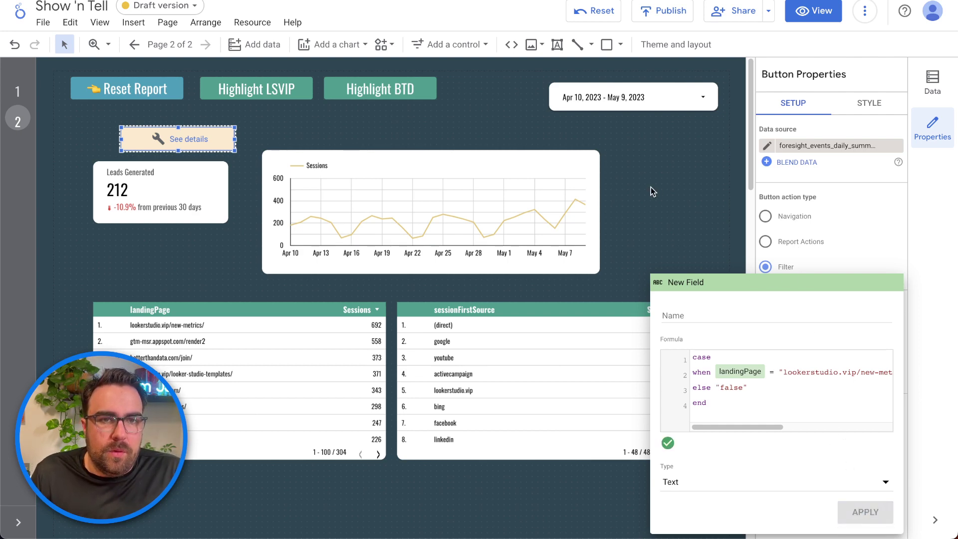
Check which data types the new field allows and keep it as Text.
click(771, 330)
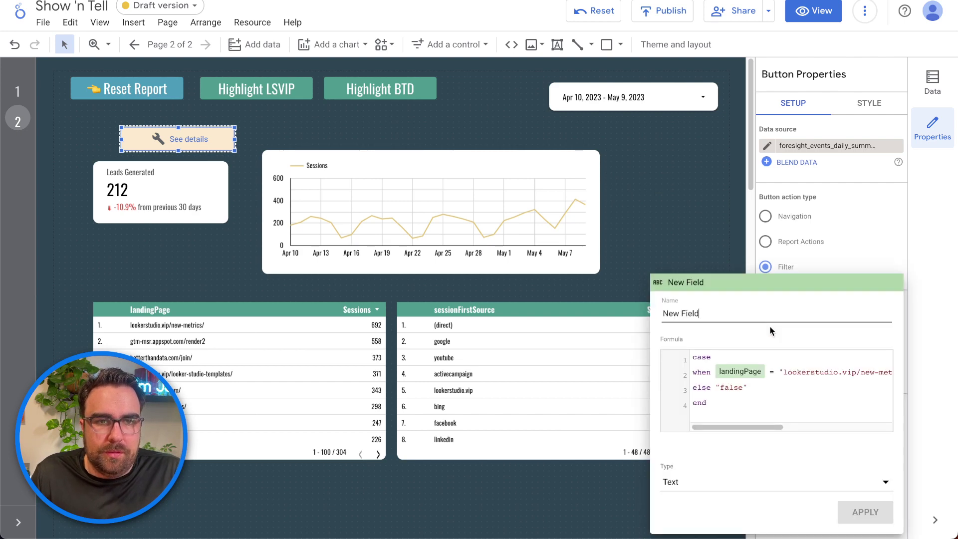
click(708, 487)
mouse_move(708, 493)
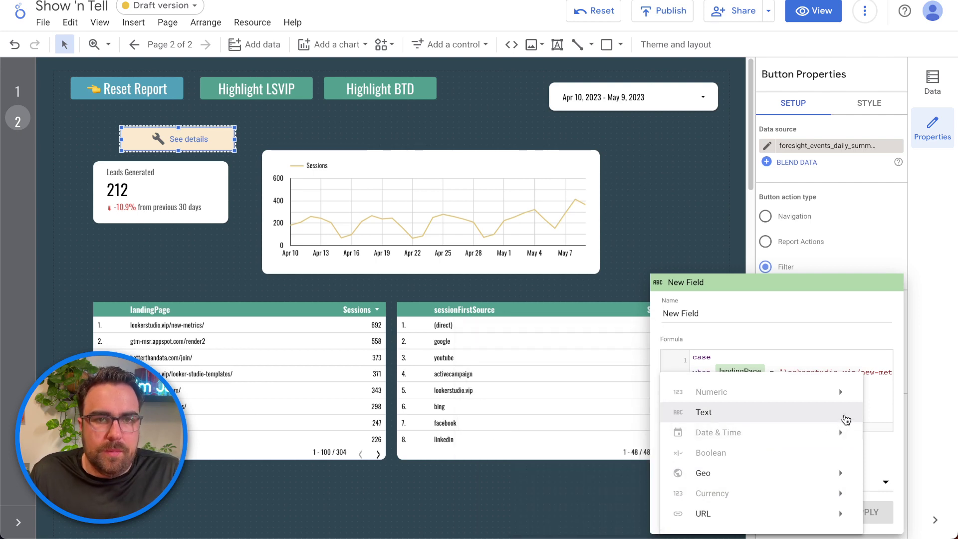
click(843, 416)
Delete else "false" from the case formula and apply the field.
click(820, 387)
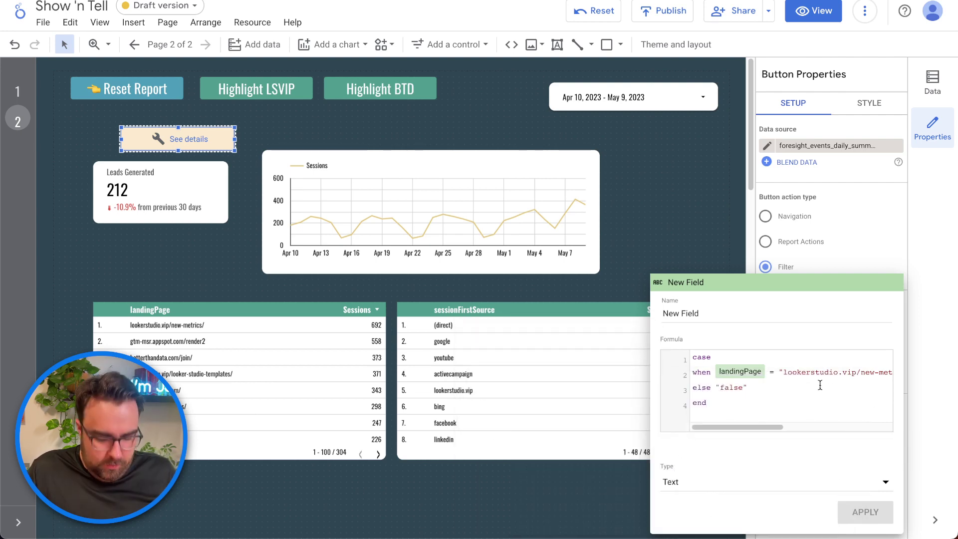
key(BackSpace)
key(BackSpace)
key(BackSpace)
key(BackSpace)
key(BackSpace)
key(BackSpace)
key(BackSpace)
key(BackSpace)
key(BackSpace)
key(BackSpace)
key(BackSpace)
key(BackSpace)
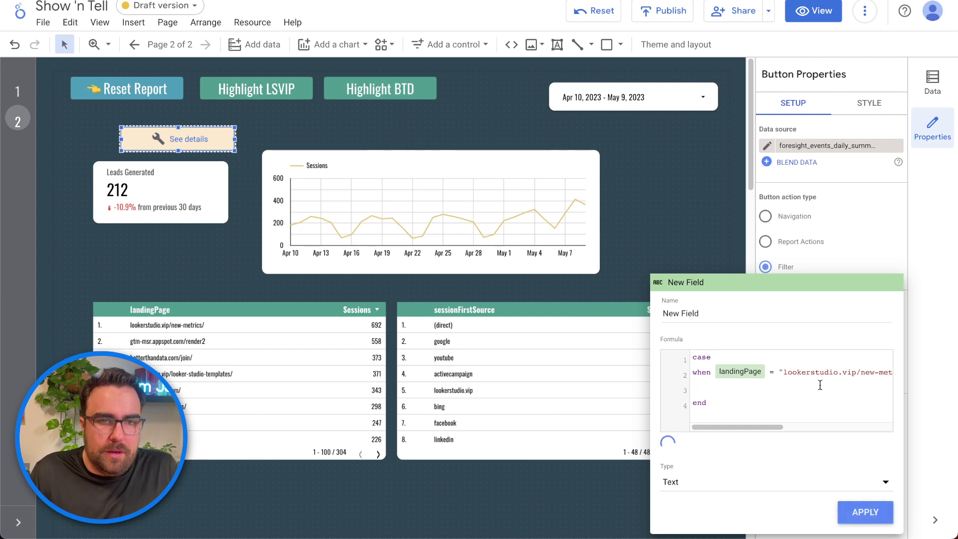
click(860, 514)
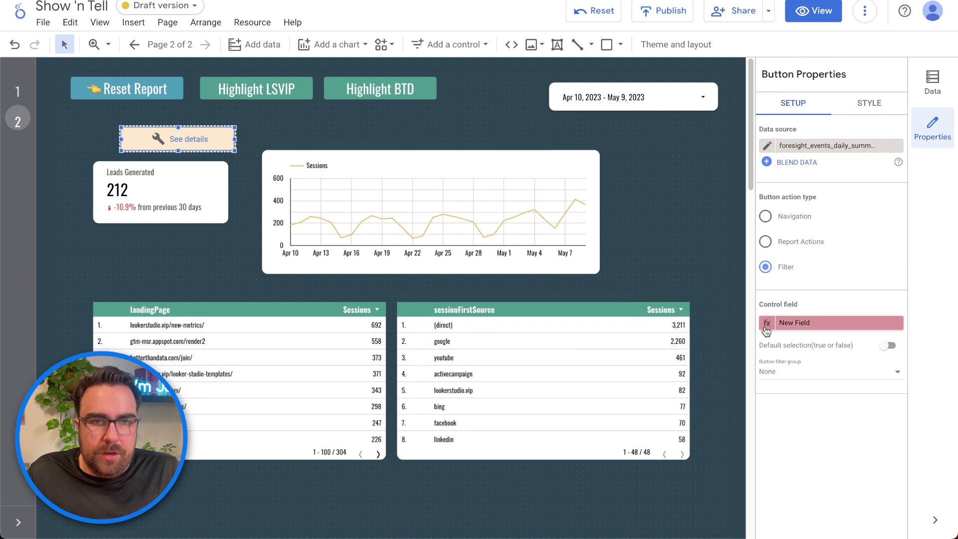
Reopen the button's control field, review the end of its condition line and check the available data types.
click(767, 325)
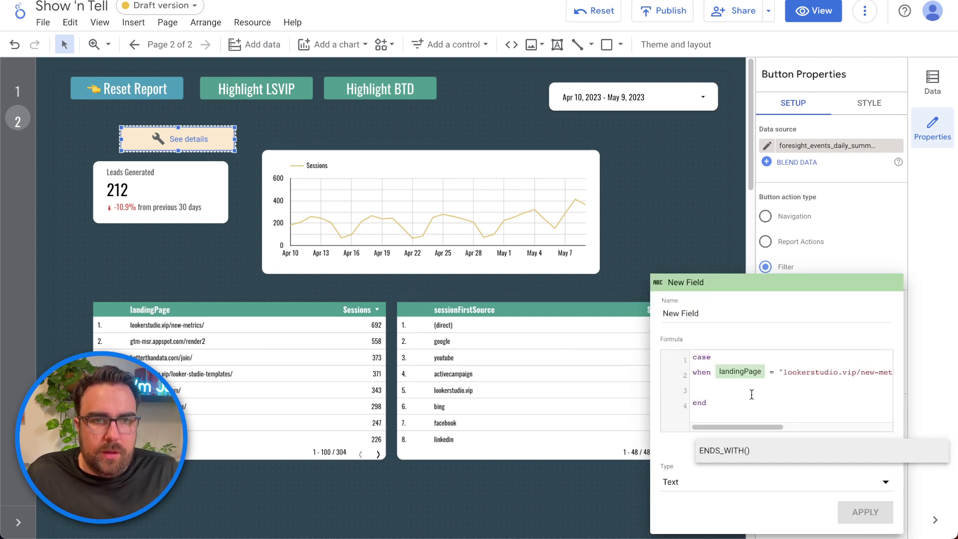
click(752, 394)
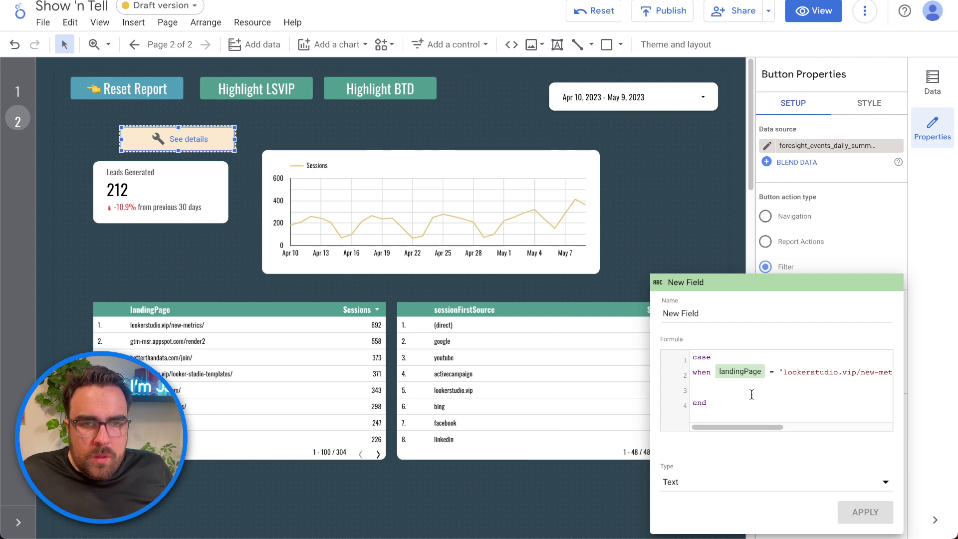
key(End)
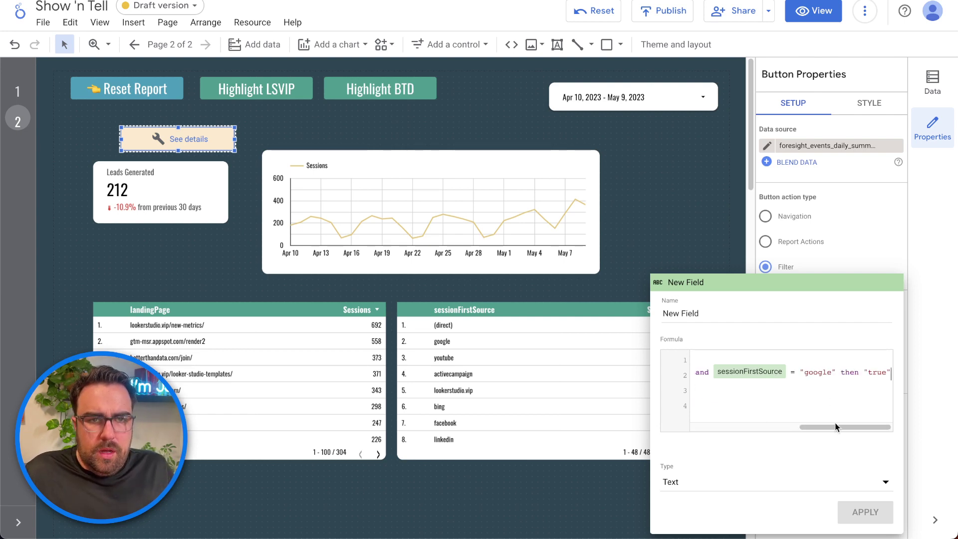
click(819, 482)
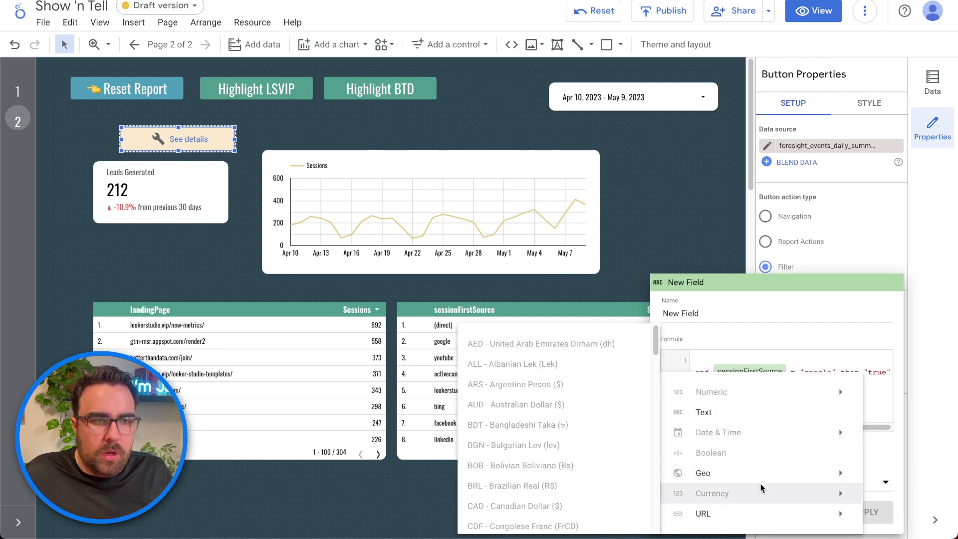
mouse_move(762, 487)
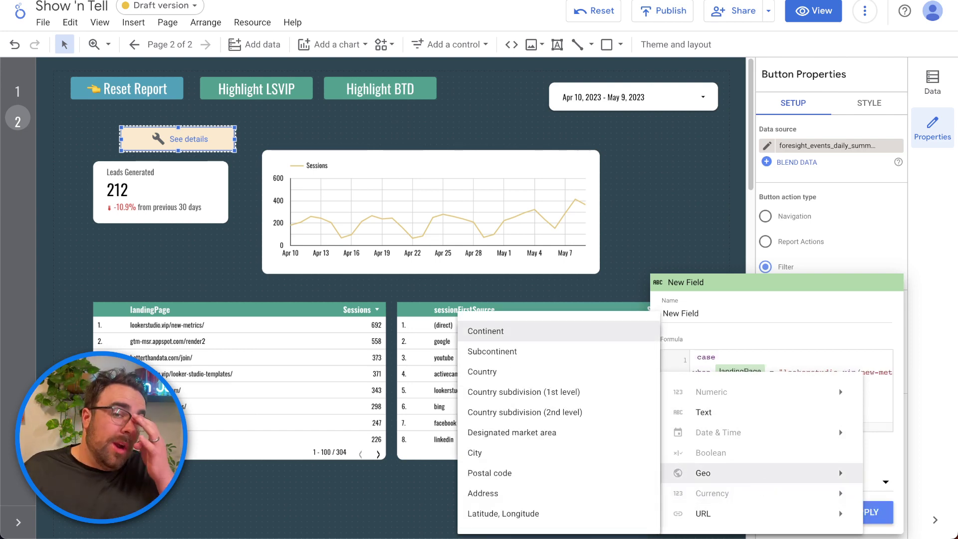
click(764, 348)
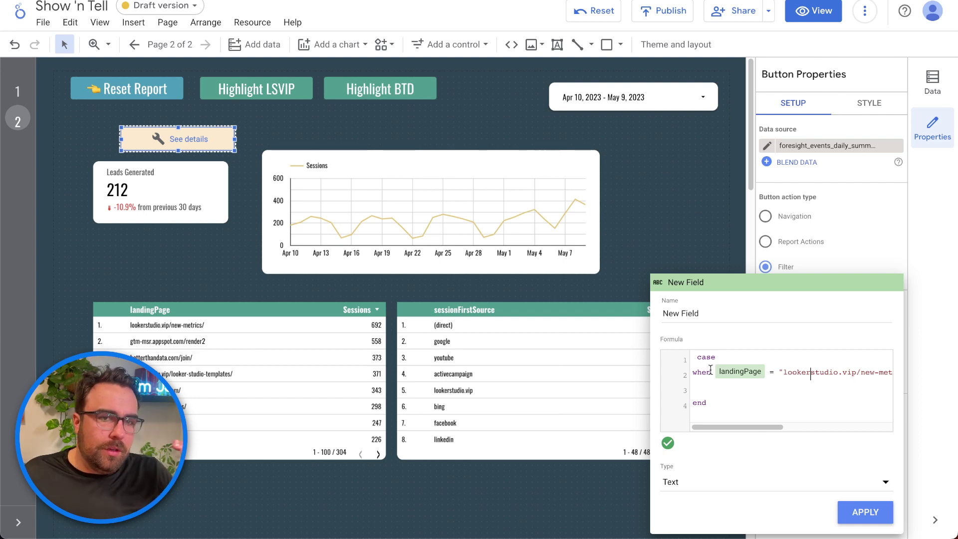
Strip the case, when and end keywords and the empty lines from the formula.
drag(711, 369, 694, 356)
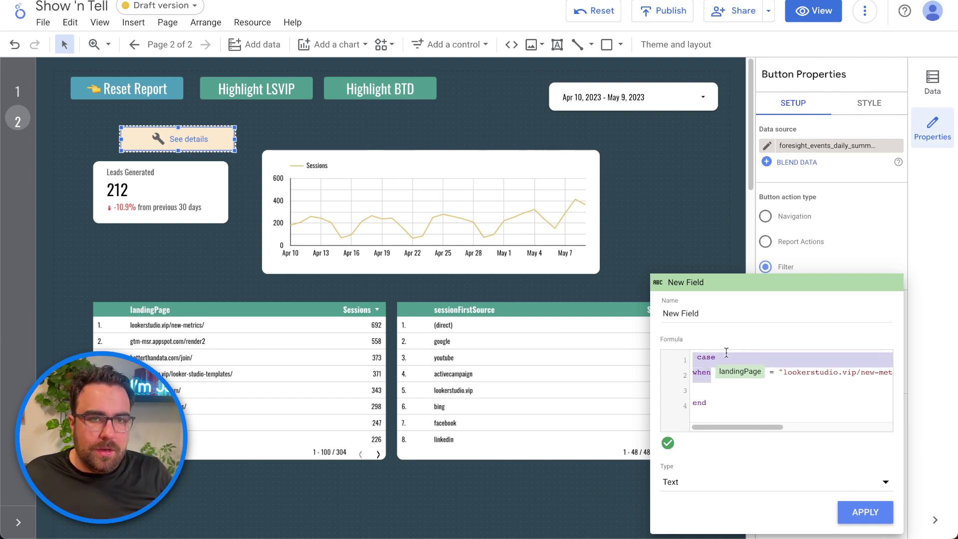
key(BackSpace)
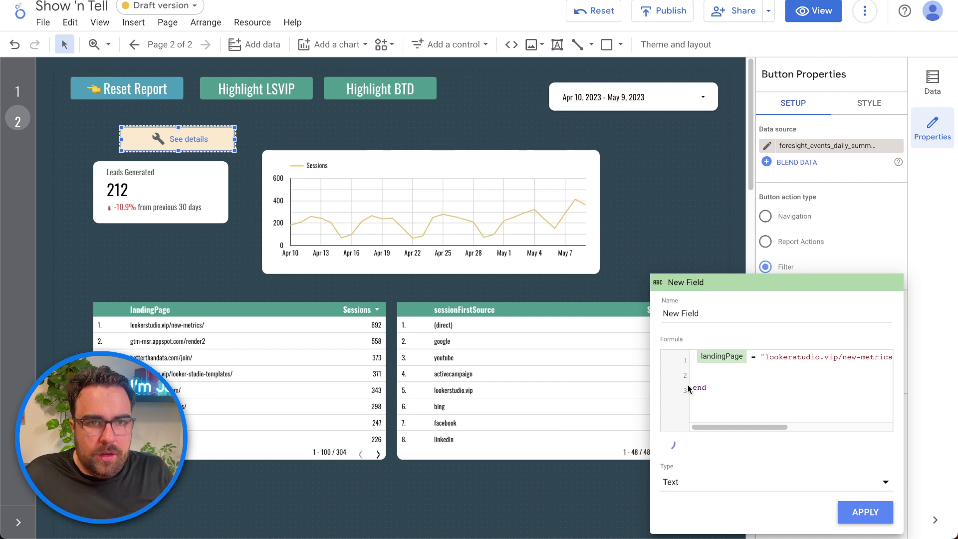
click(721, 392)
key(BackSpace)
key(BackSpace)
key(BackSpace)
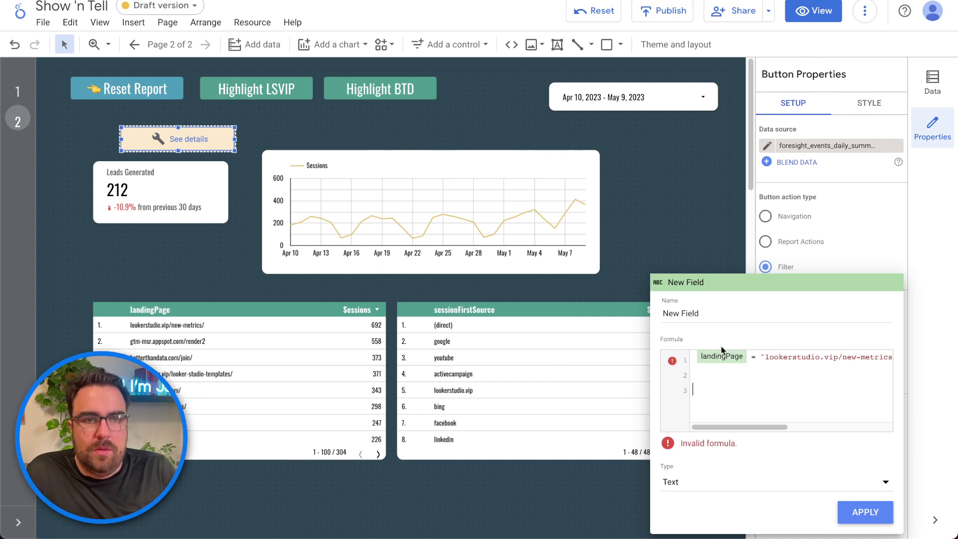
key(BackSpace)
key(BackSpace)
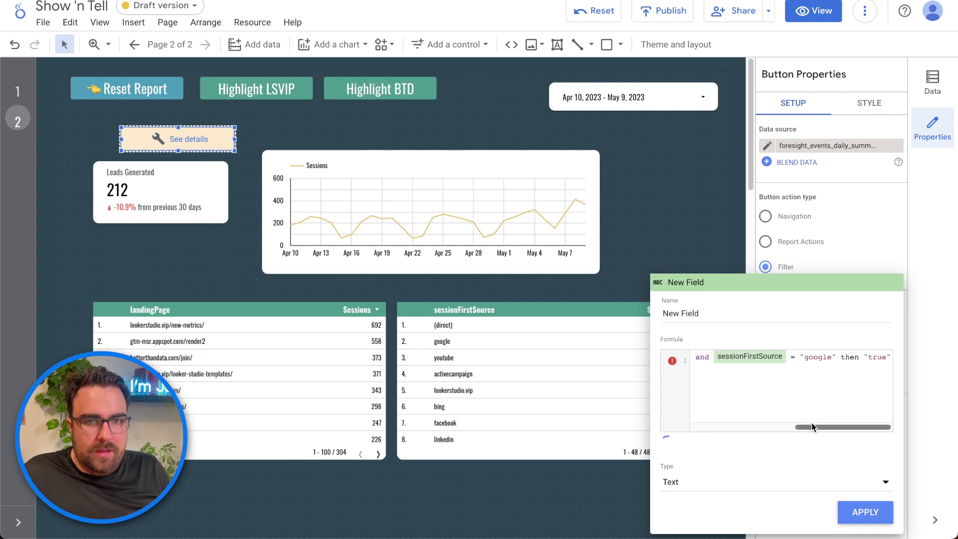
Remove then "true" from the formula so it ends with the sessionFirstSource = "google" condition.
drag(813, 427, 848, 427)
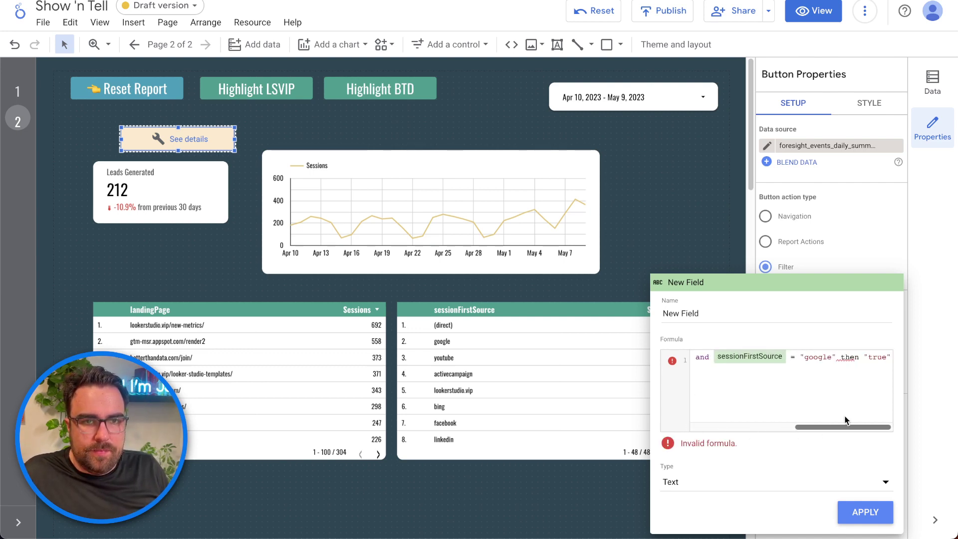
double_click(855, 357)
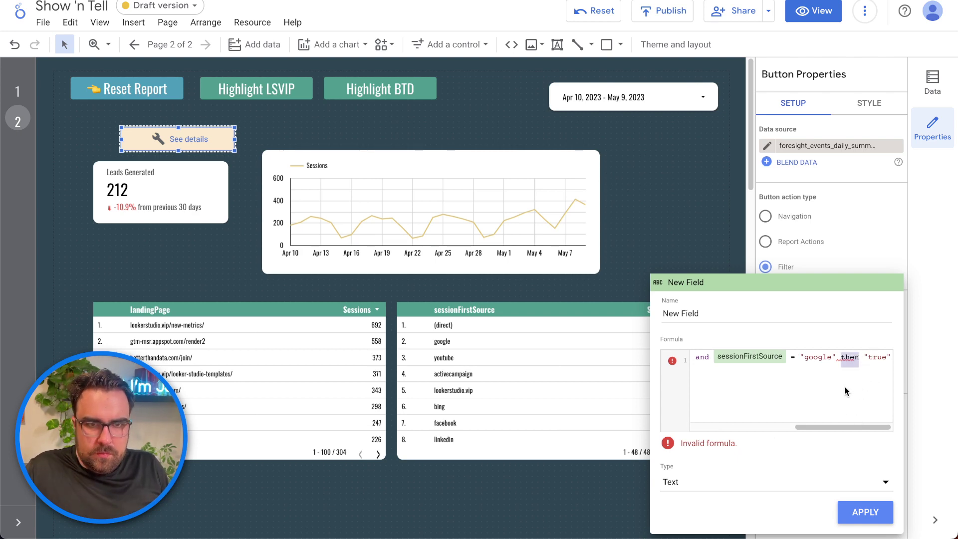
key(BackSpace)
key(BackSpace)
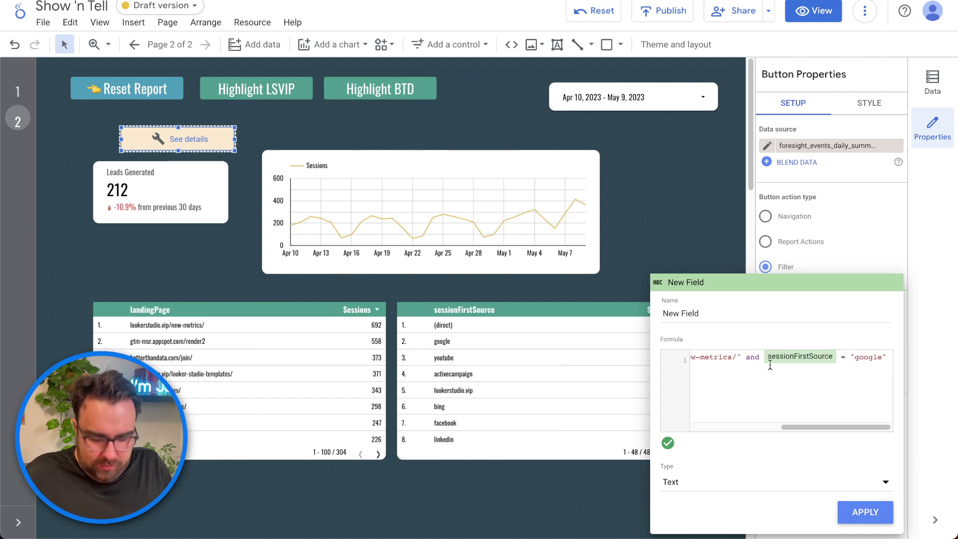
Break the formula into three lines, with and on its own line between the landingPage and sessionFirstSource conditions.
key(Home)
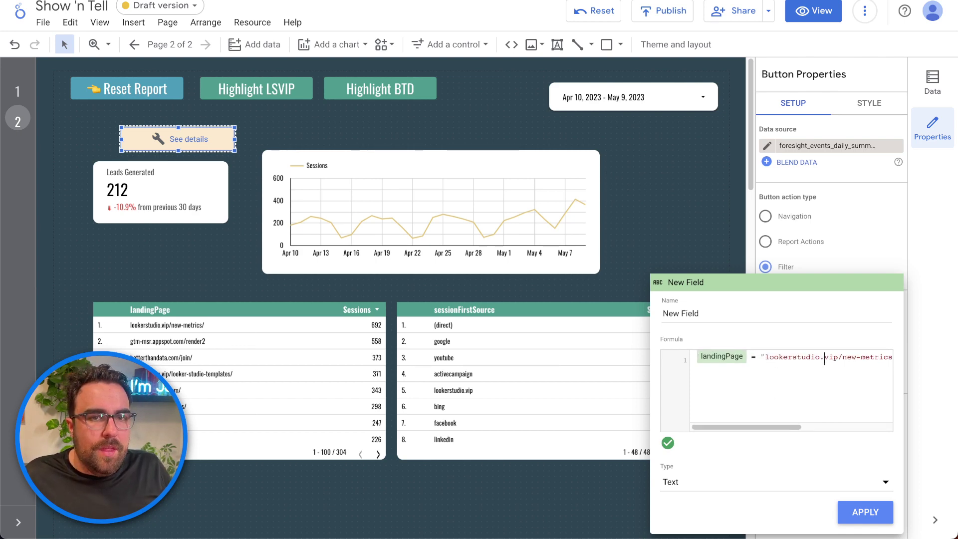
key(End)
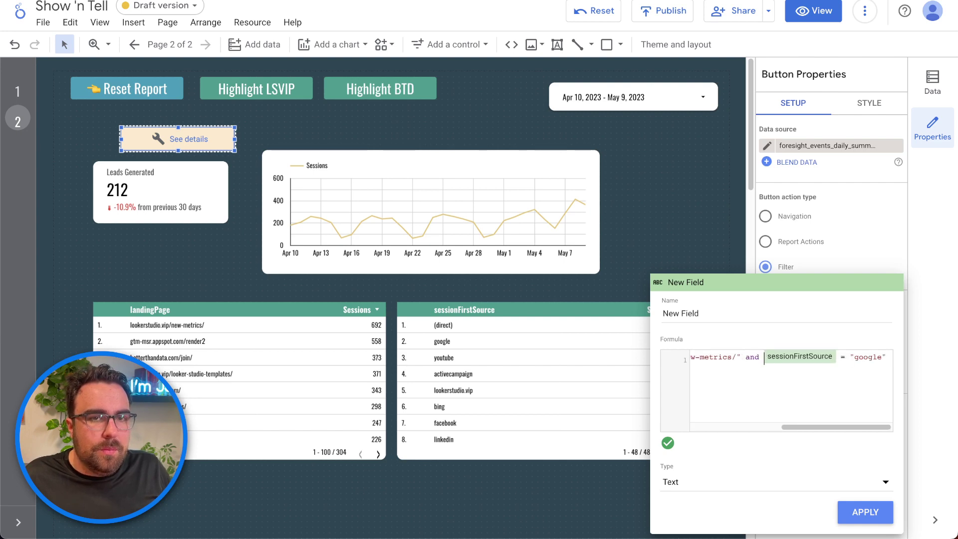
key(Return)
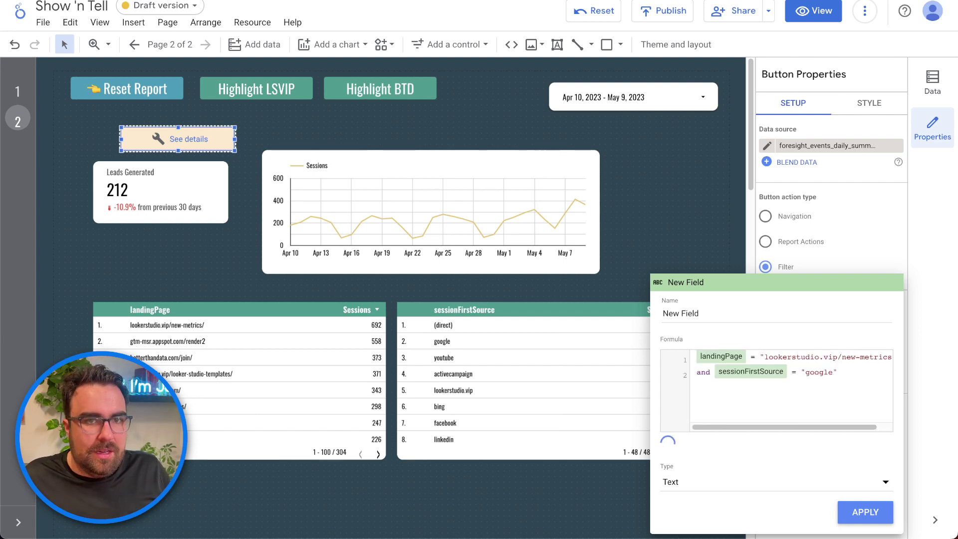
key(Return)
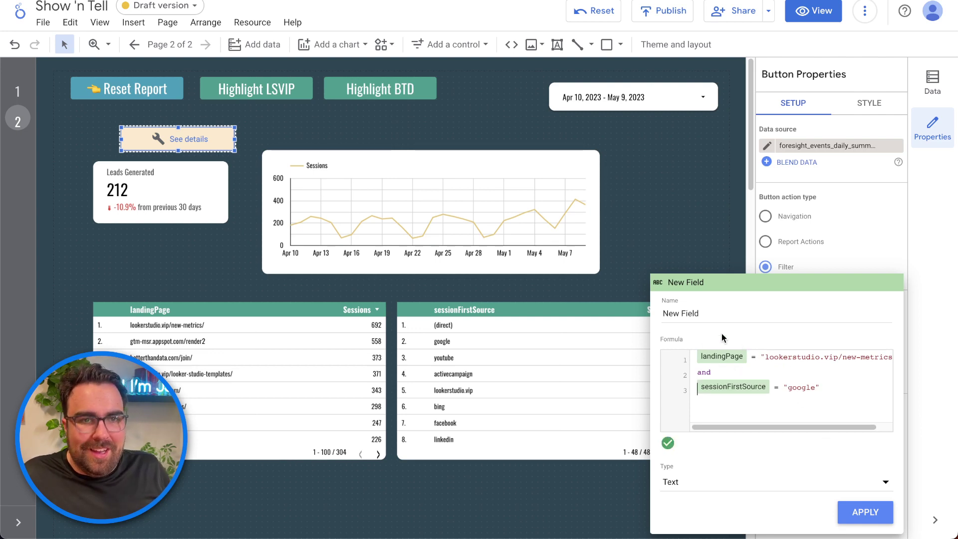
Apply the landingPage and sessionFirstSource formula as the filter button's control field, keeping the name New Field.
triple_click(704, 312)
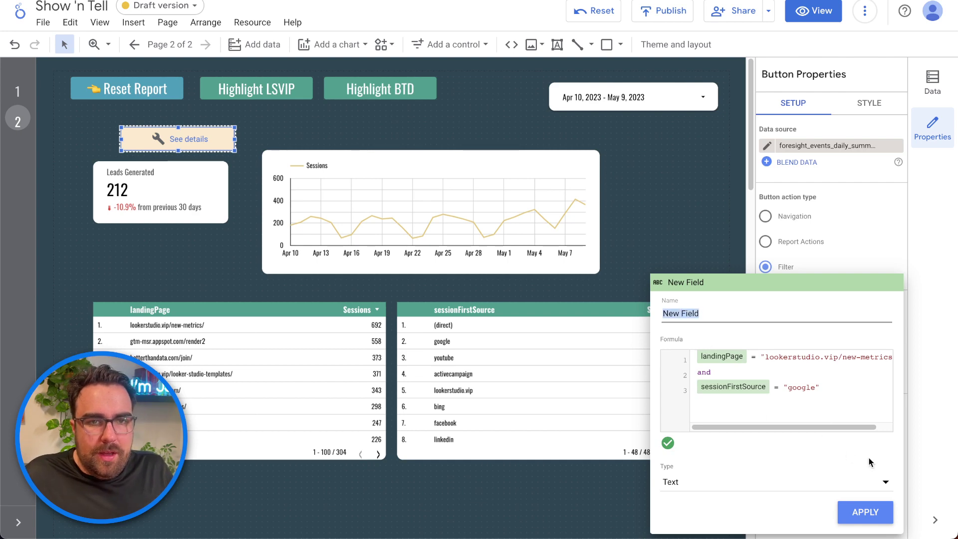
drag(797, 360, 883, 356)
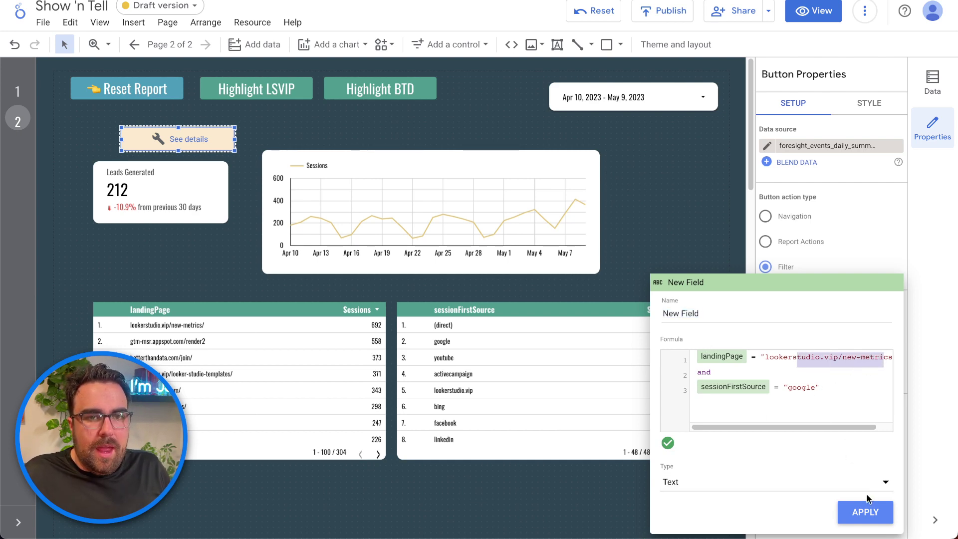
click(867, 513)
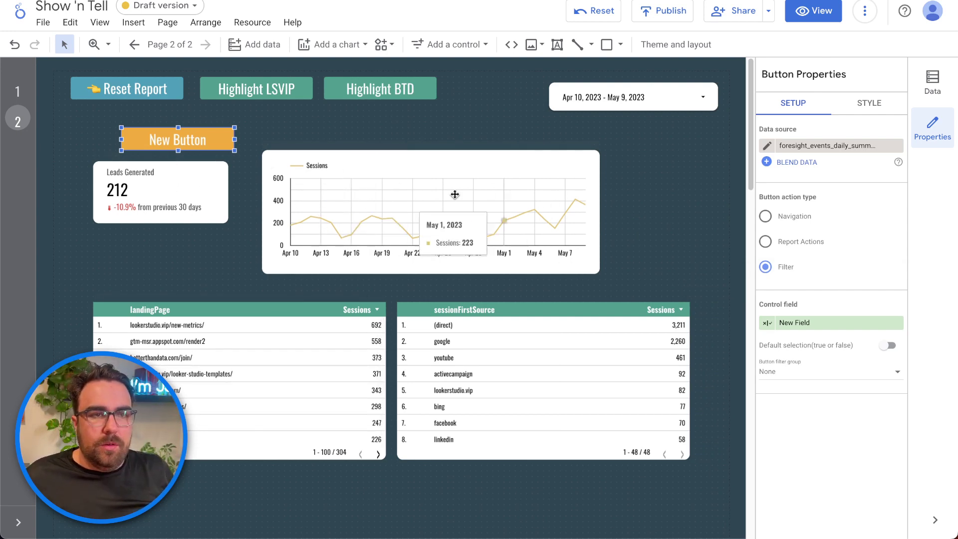
Relabel the new orange filter button as Core Biz Pages.
double_click(193, 140)
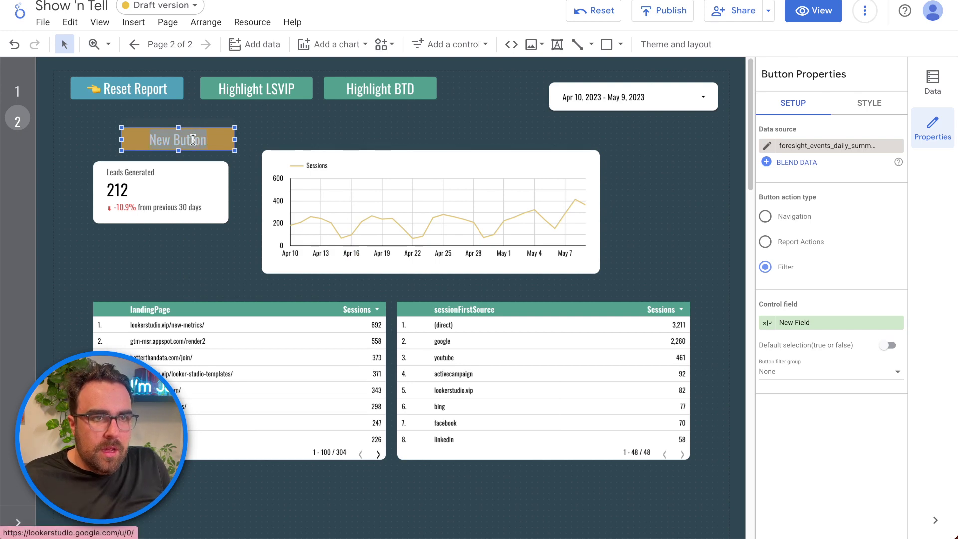
text(Core )
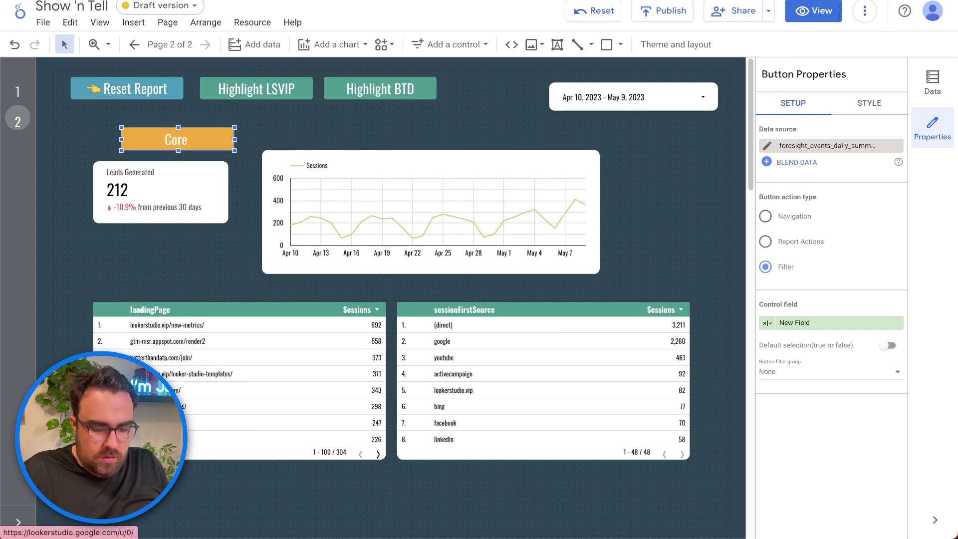
text(Biz Pages)
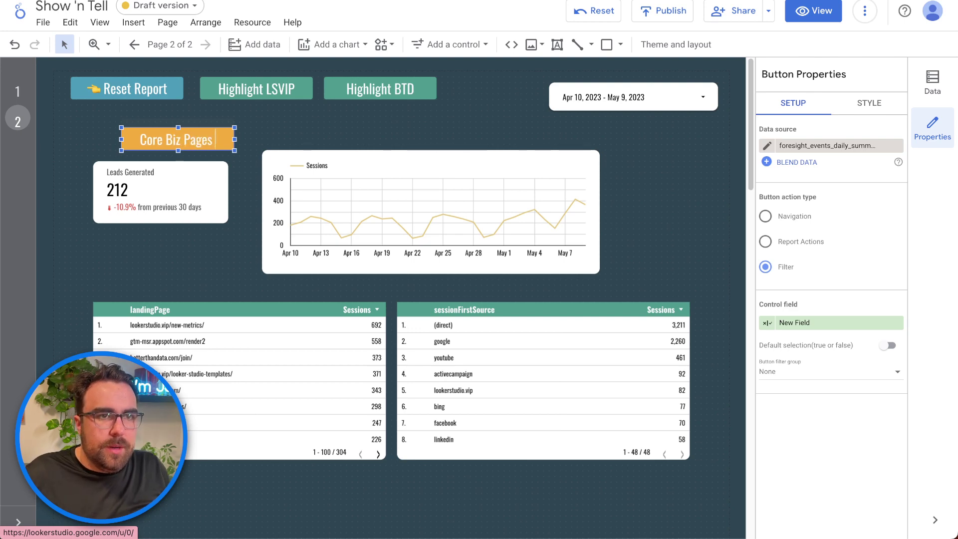
click(353, 121)
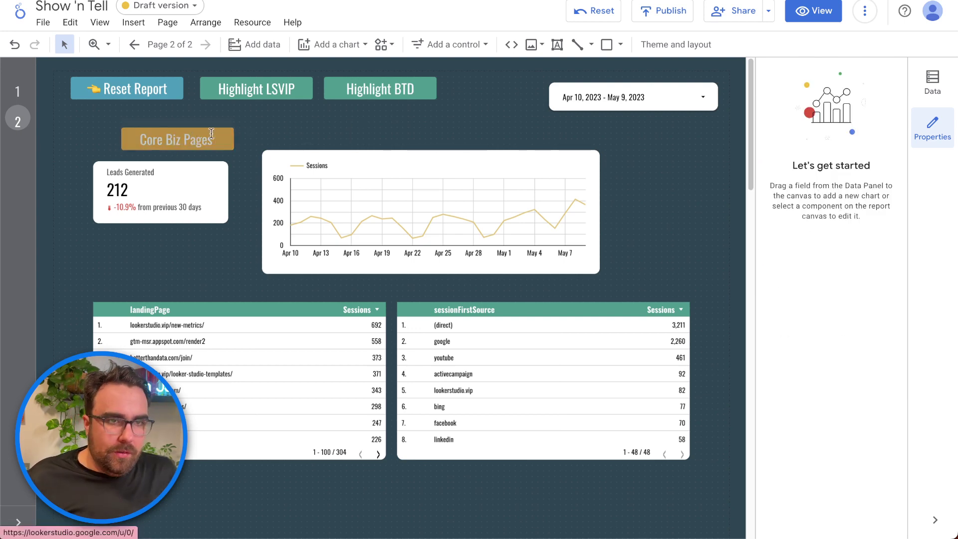
View the report with the page navigation collapsed and test the Core Biz Pages filter by switching it on and off.
click(807, 22)
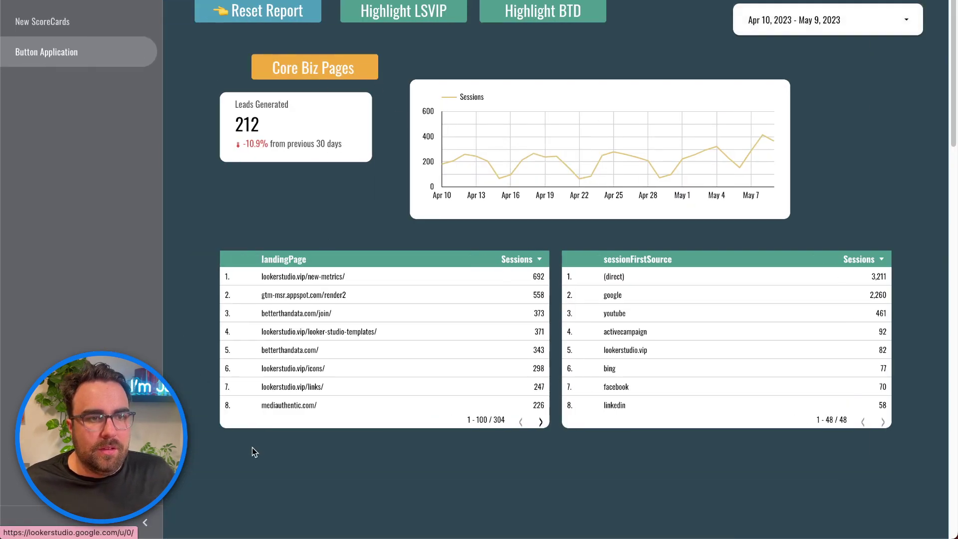
click(145, 523)
click(259, 71)
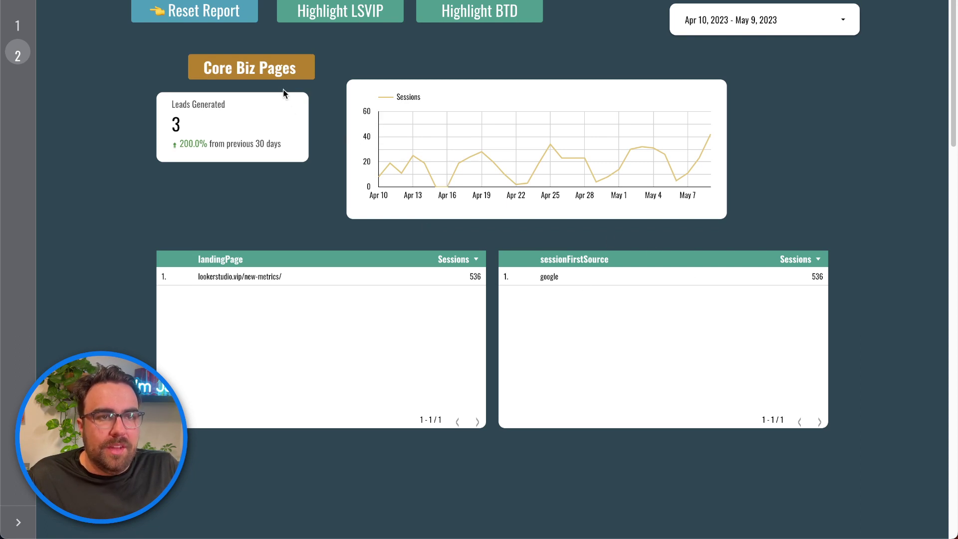
click(277, 74)
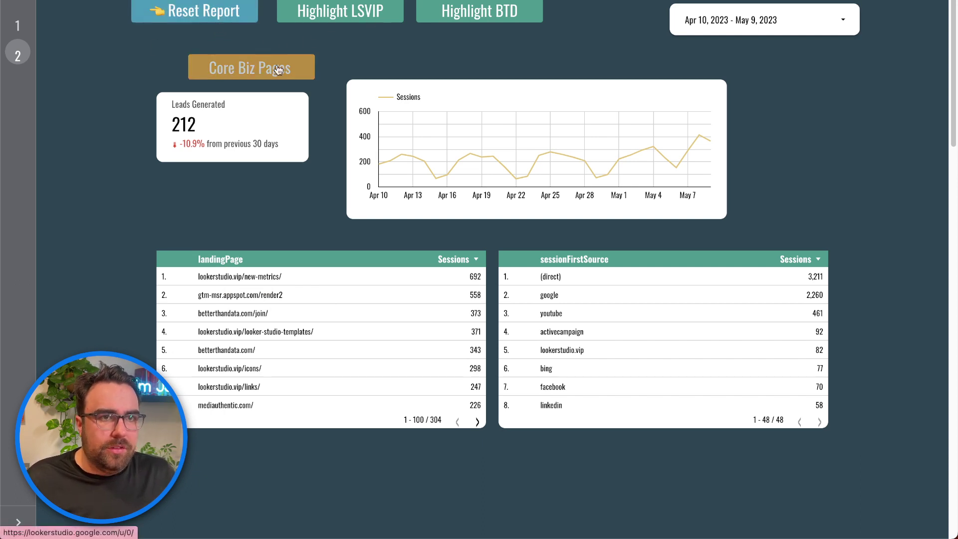
Test the Core Biz Pages filter in combination with Highlight LSVIP and Highlight BTD, and clear the filters.
click(346, 19)
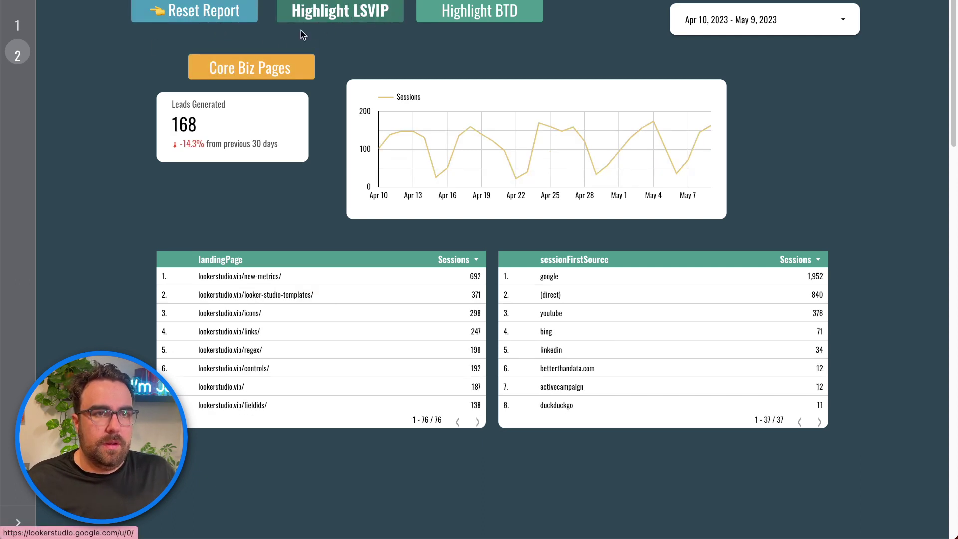
click(279, 71)
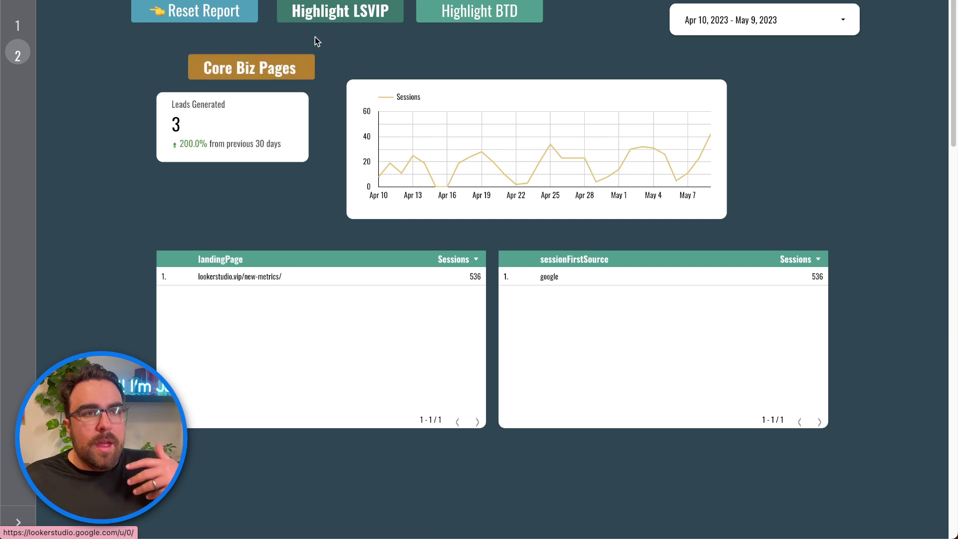
click(359, 18)
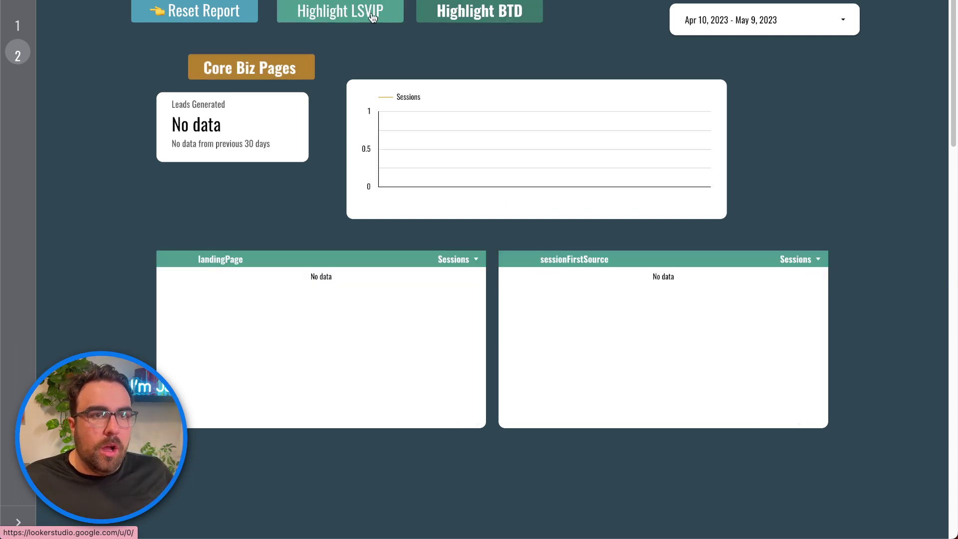
click(255, 74)
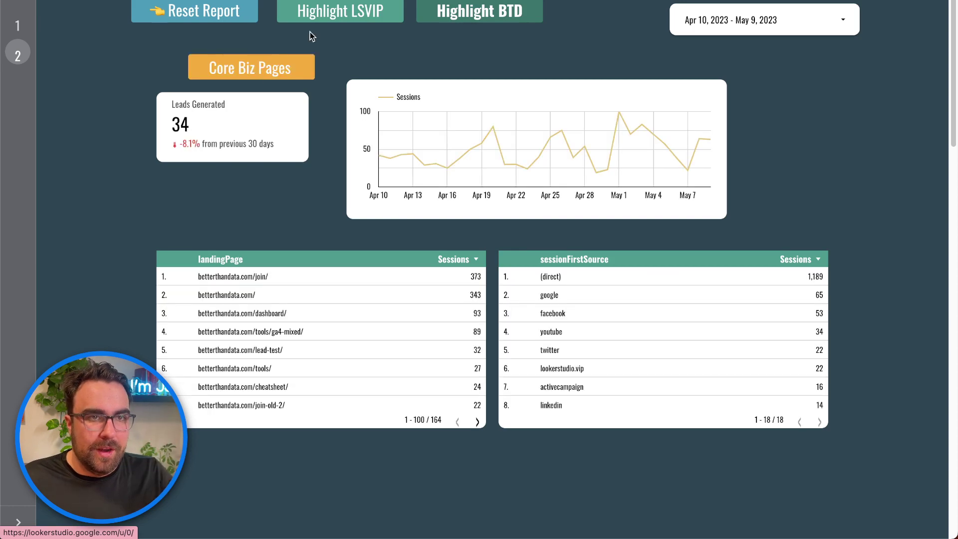
click(455, 19)
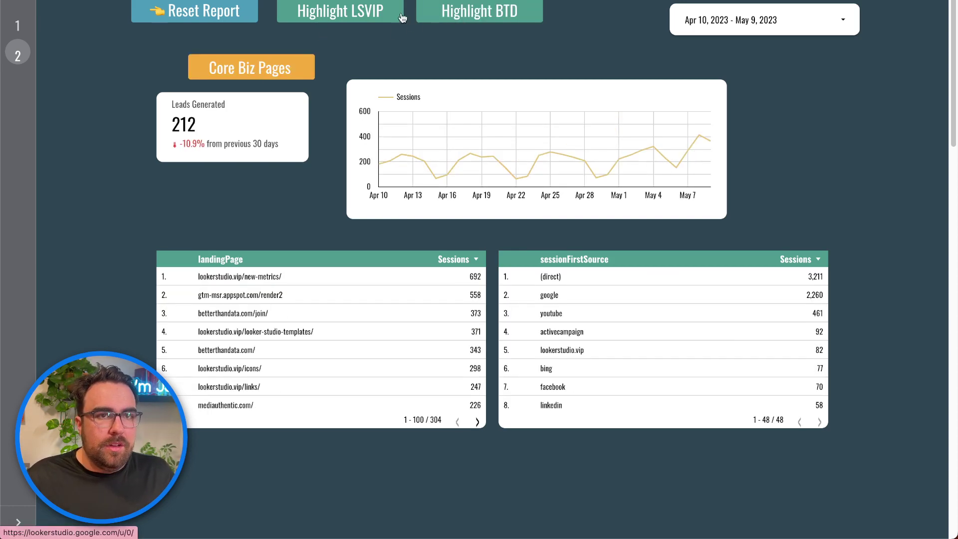
Test Highlight BTD with a date span selected on the chart and google as the source, and reset the report.
click(465, 18)
drag(455, 165, 567, 143)
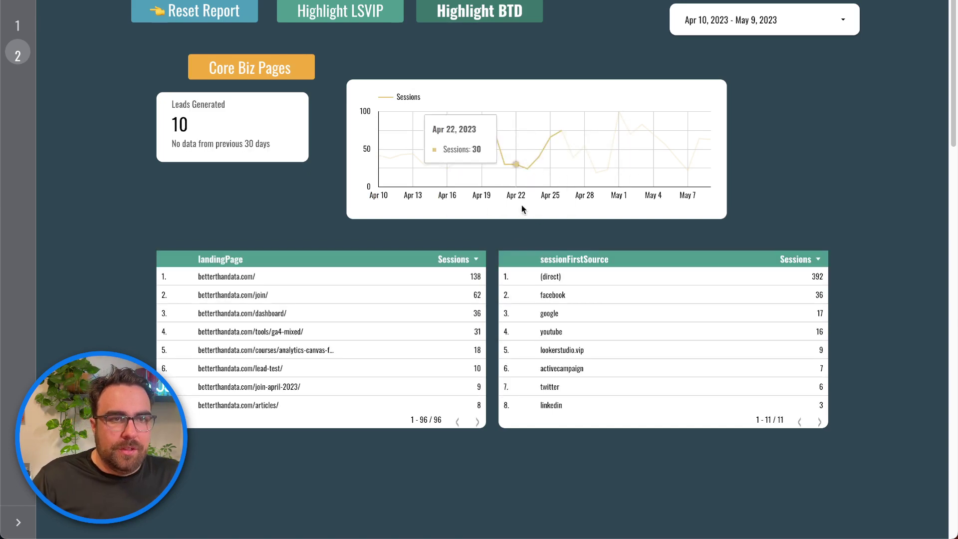
click(560, 314)
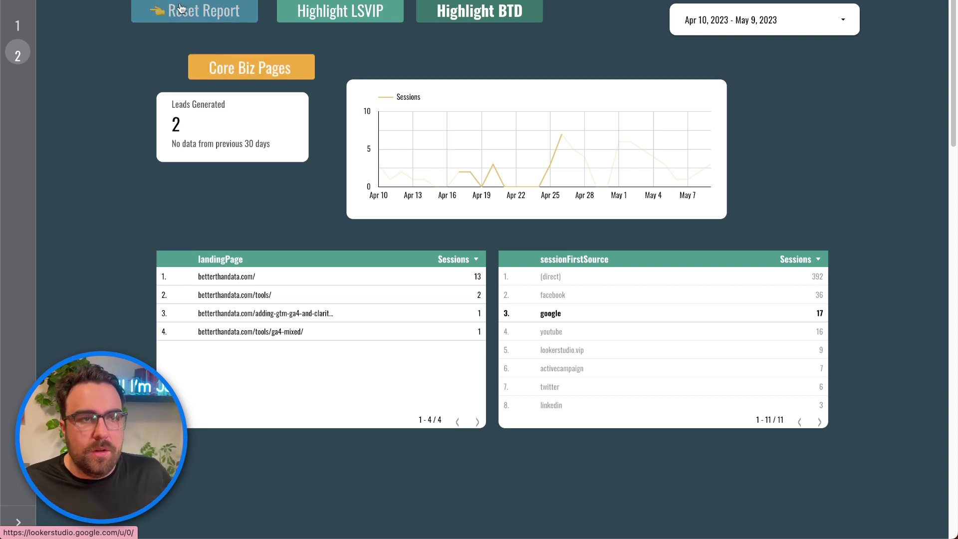
click(218, 15)
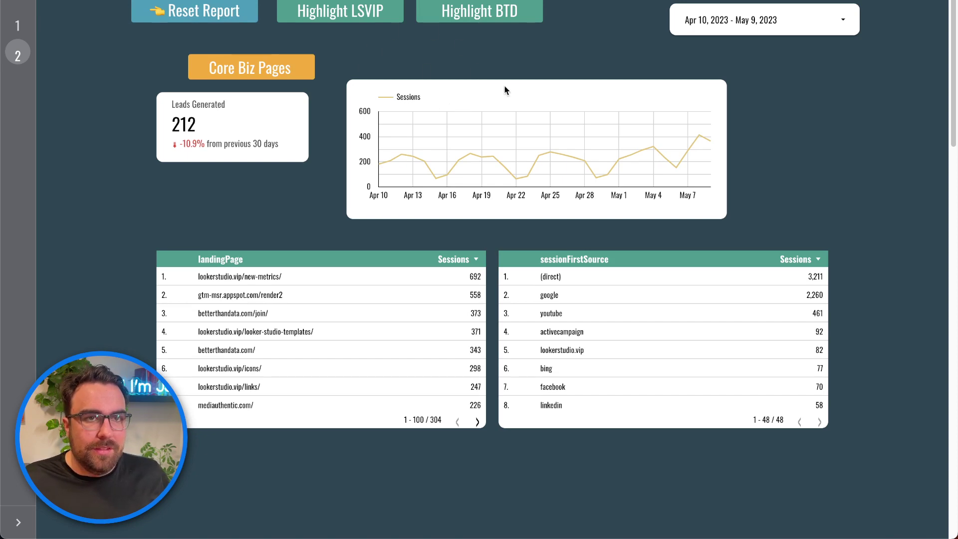
In edit mode, lower the three top buttons, line up the date range control with them, and centre the Leads Generated scorecard under Core Biz Pages.
mouse_move(764, 15)
click(812, 10)
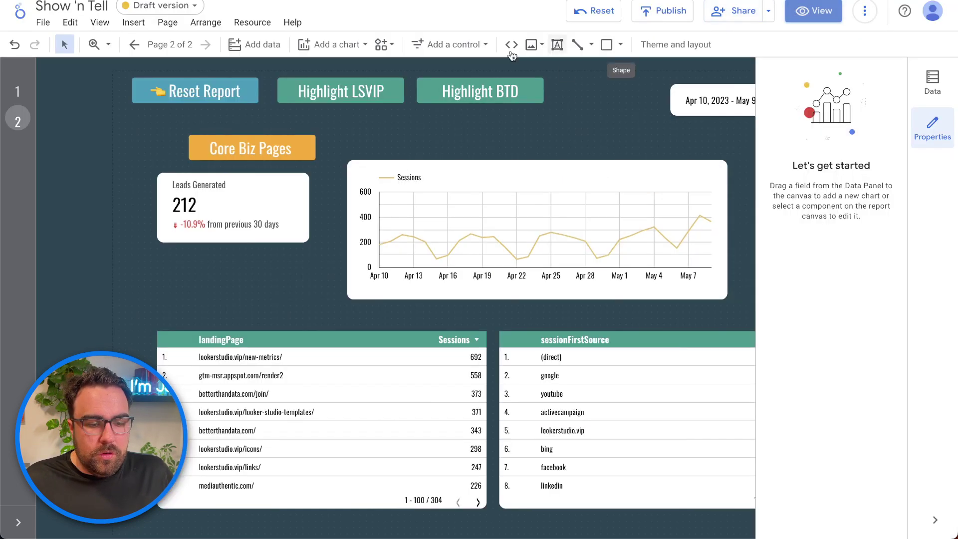
drag(460, 127, 163, 94)
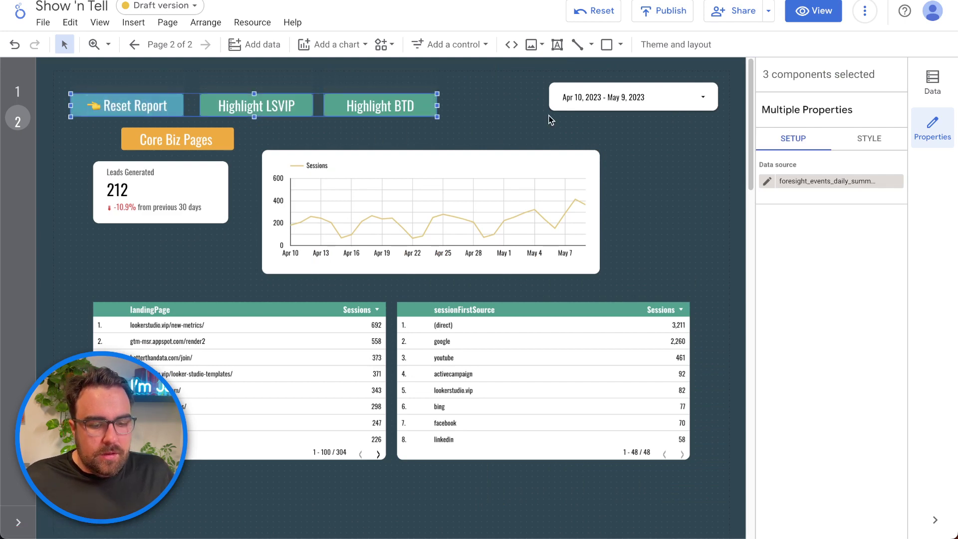
drag(556, 100, 544, 111)
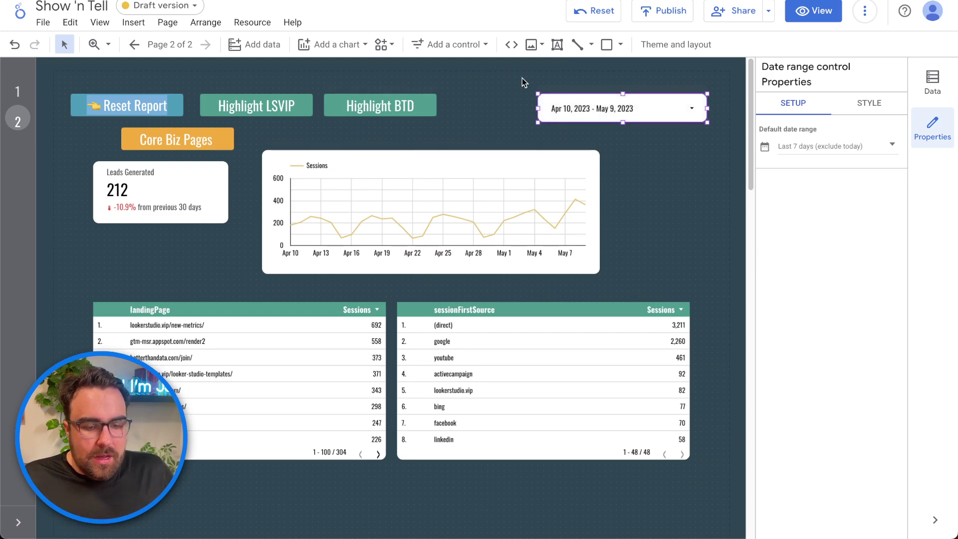
click(441, 144)
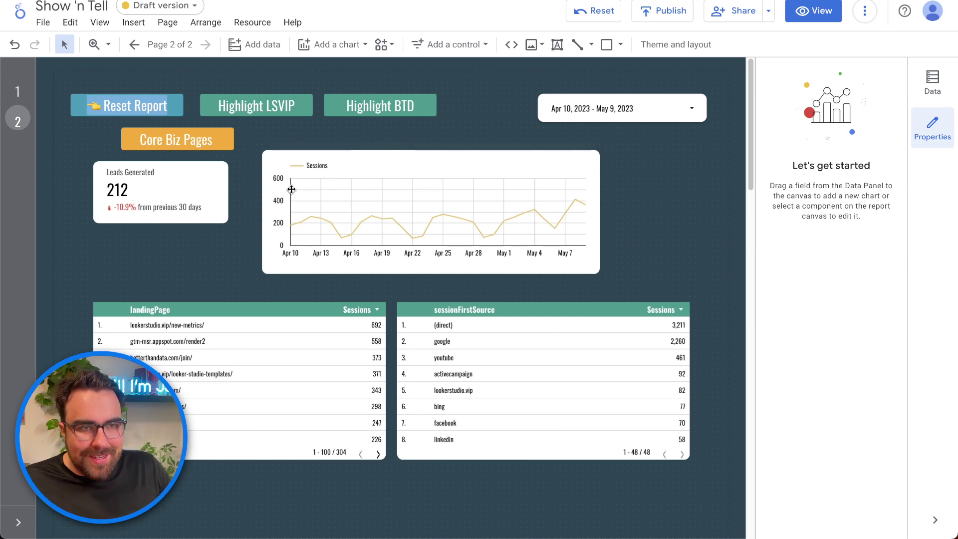
drag(191, 186, 208, 186)
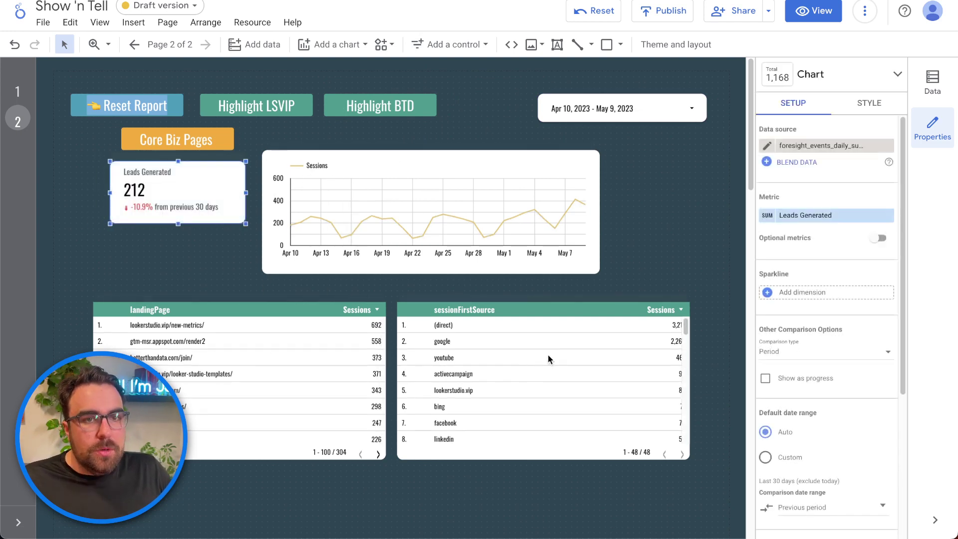
Select both tables with the Core Biz Pages button, check in view mode what that button filters, and reset the report.
drag(718, 352, 328, 420)
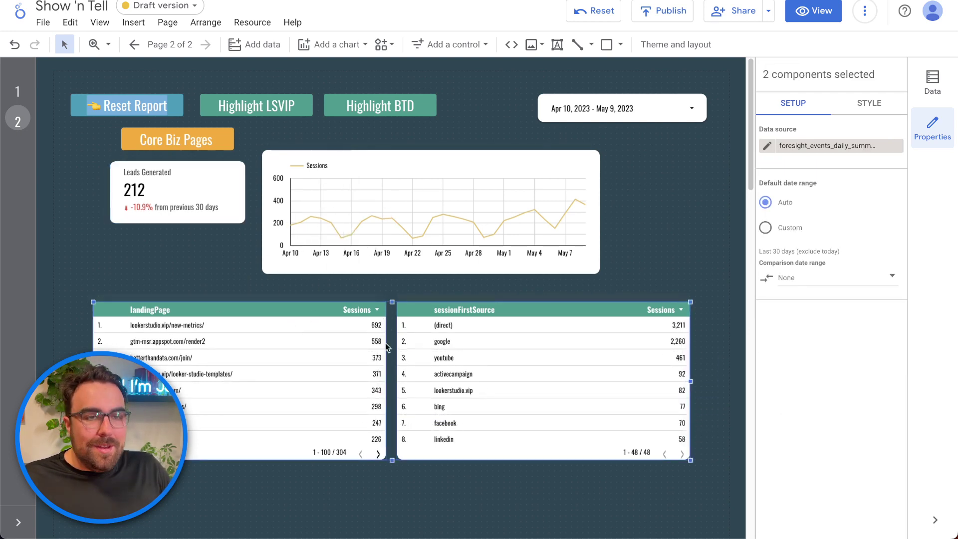
click(162, 144)
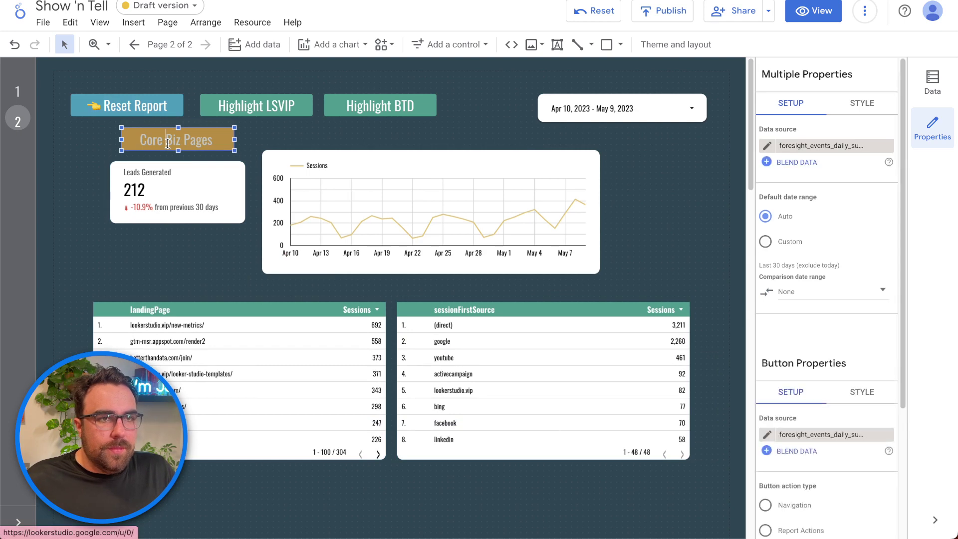
click(815, 20)
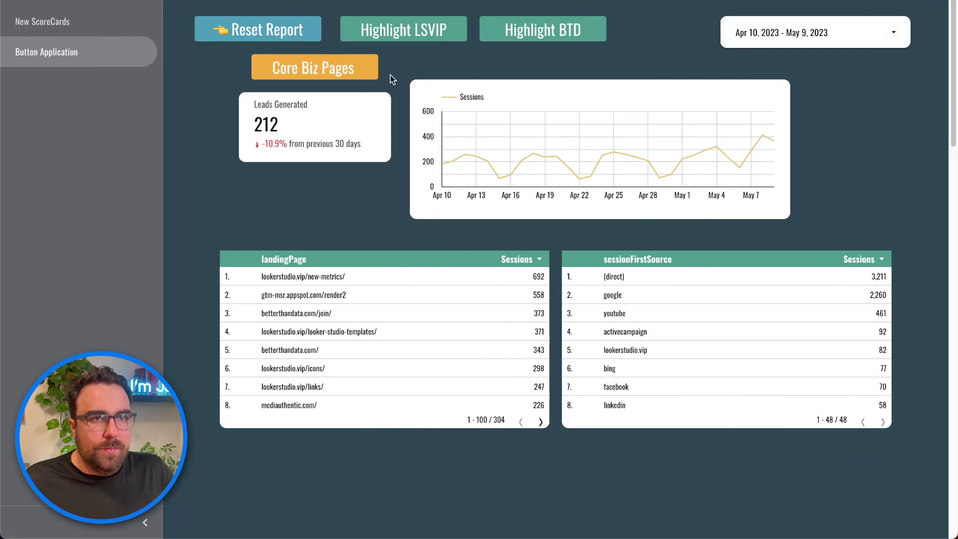
click(309, 73)
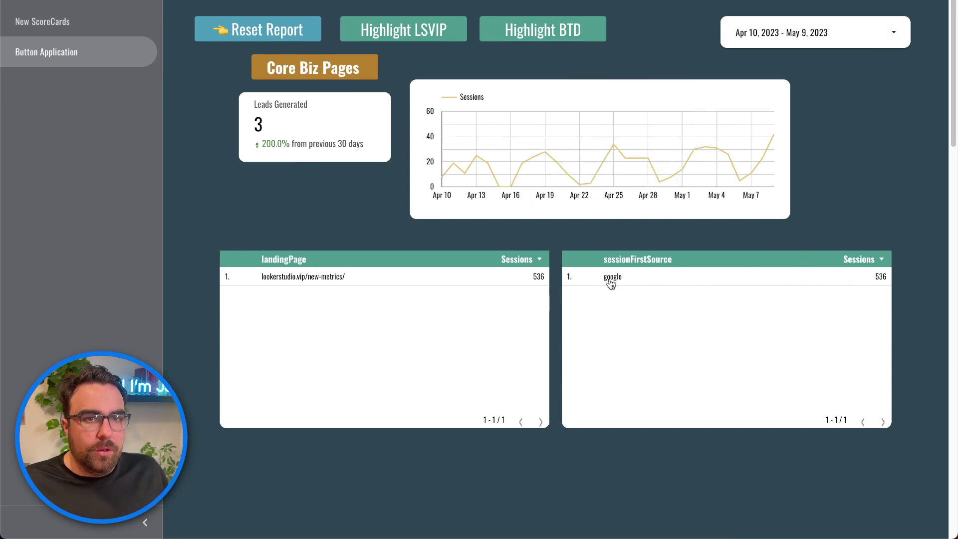
mouse_move(695, 11)
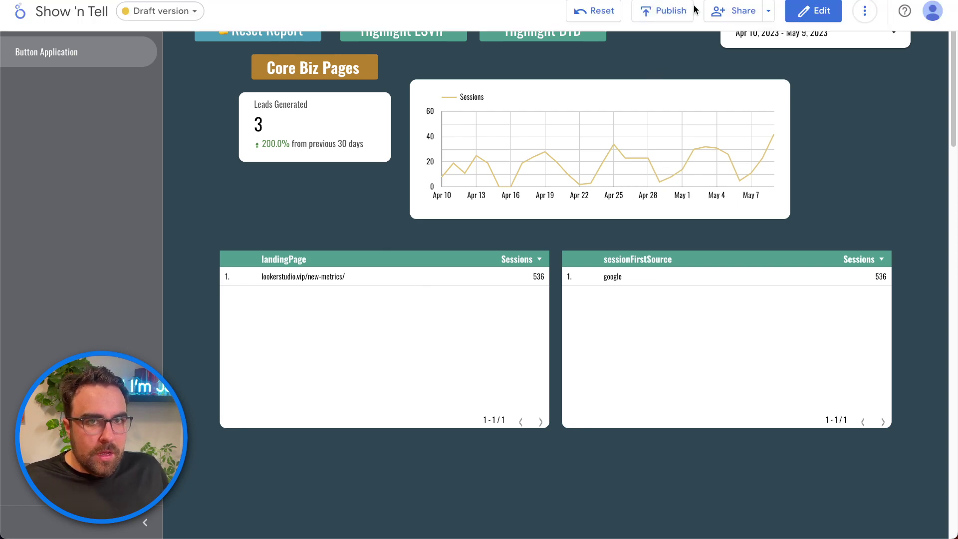
click(599, 14)
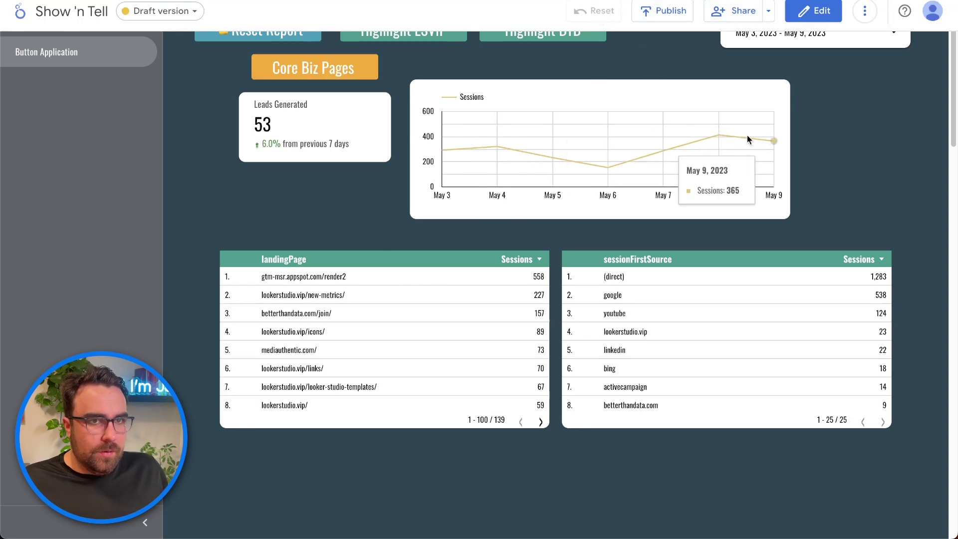
Return to edit mode and group the Core Biz Pages button with the Leads Generated scorecard and the sessions chart.
click(814, 11)
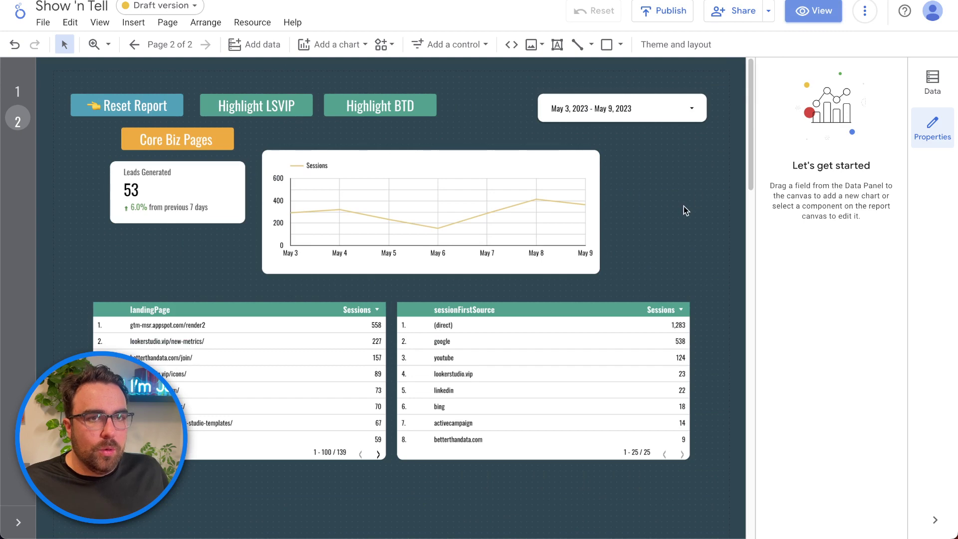
drag(680, 208, 143, 149)
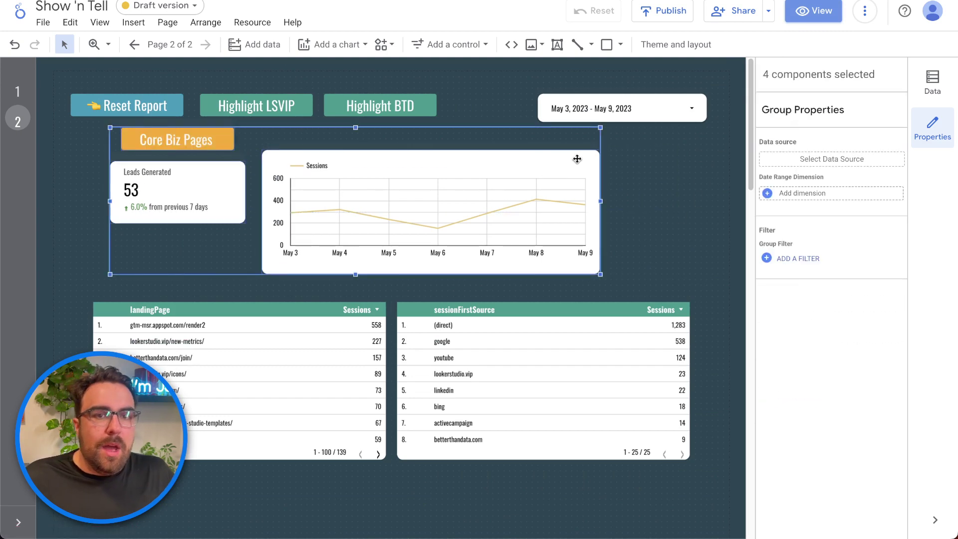
View the report, test which components the grouped Core Biz Pages button filters, and reset the report.
click(802, 15)
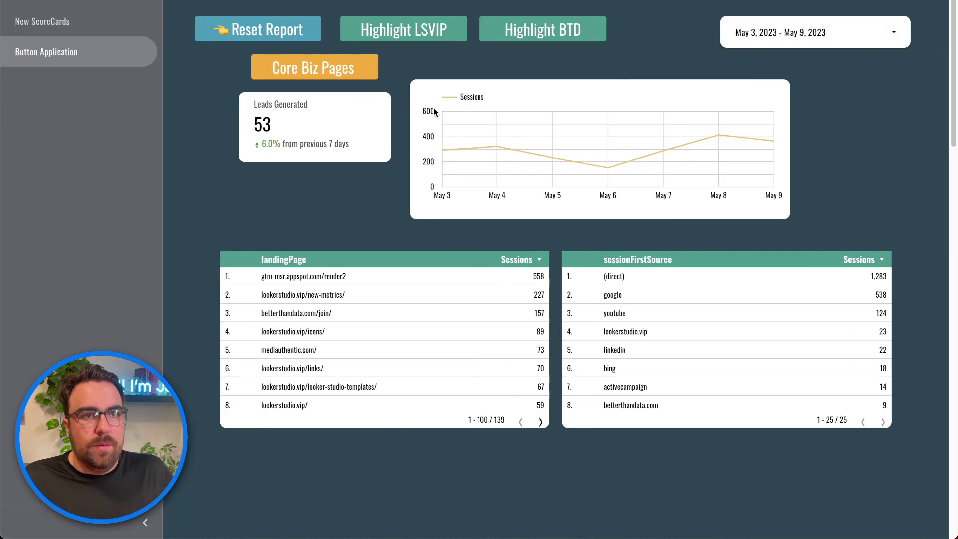
click(337, 73)
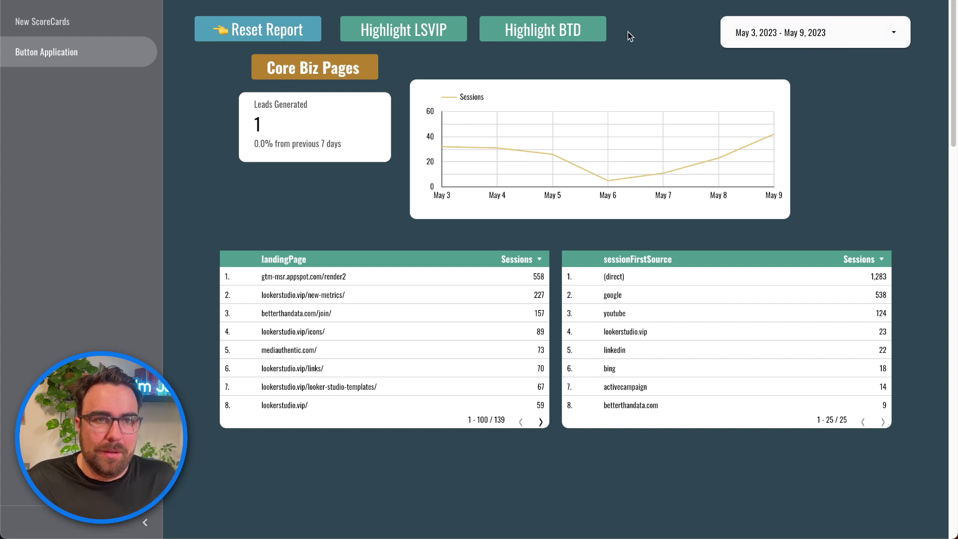
mouse_move(708, 11)
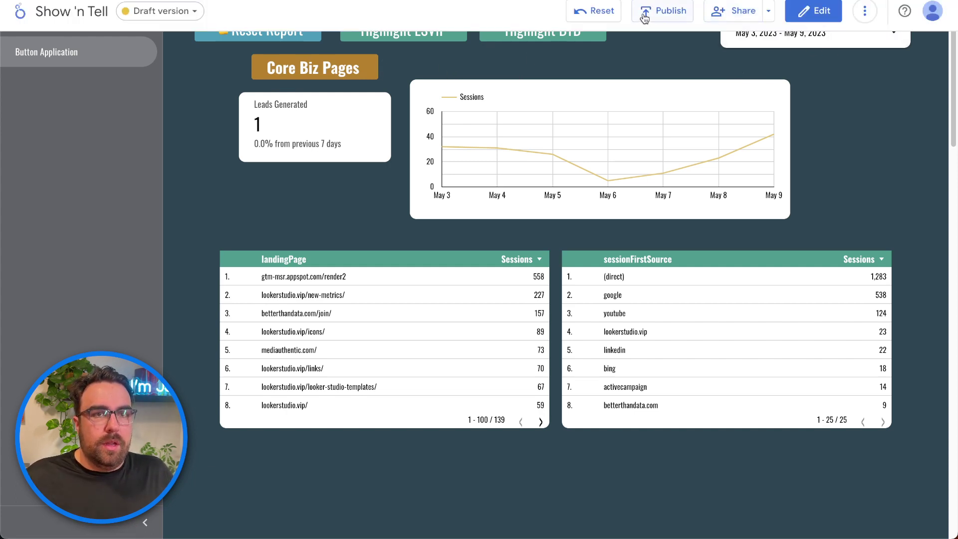
click(594, 11)
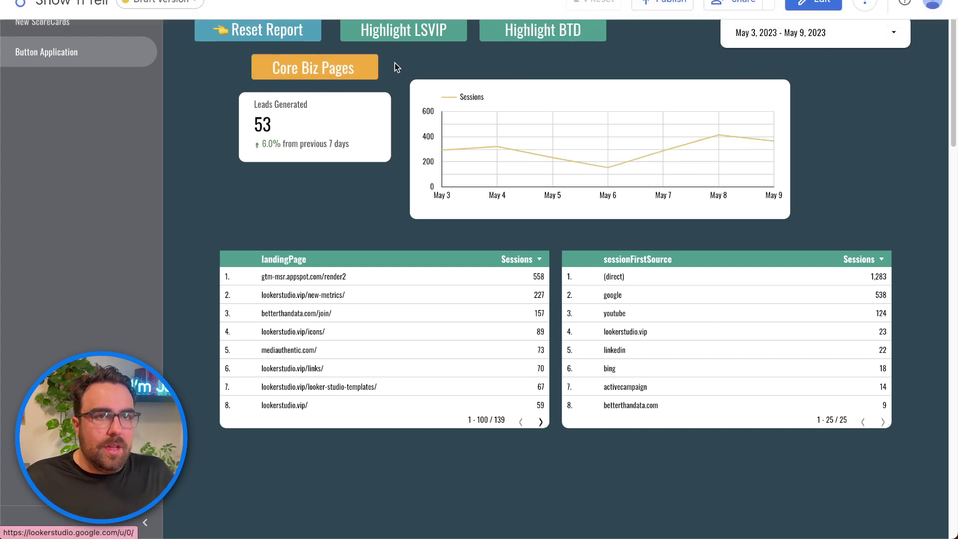
Apply the Core Biz Pages filter and set the report's date range to the last 14 days.
click(338, 74)
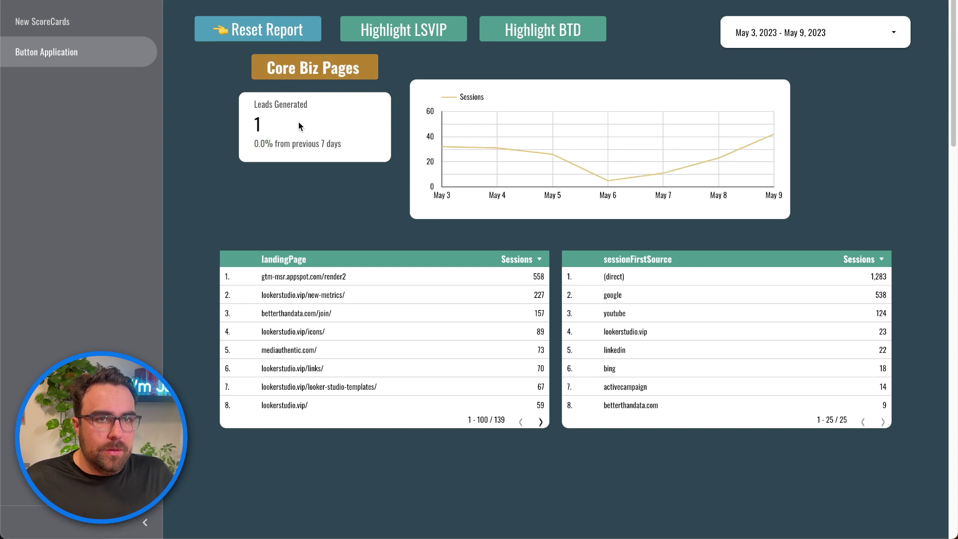
click(792, 44)
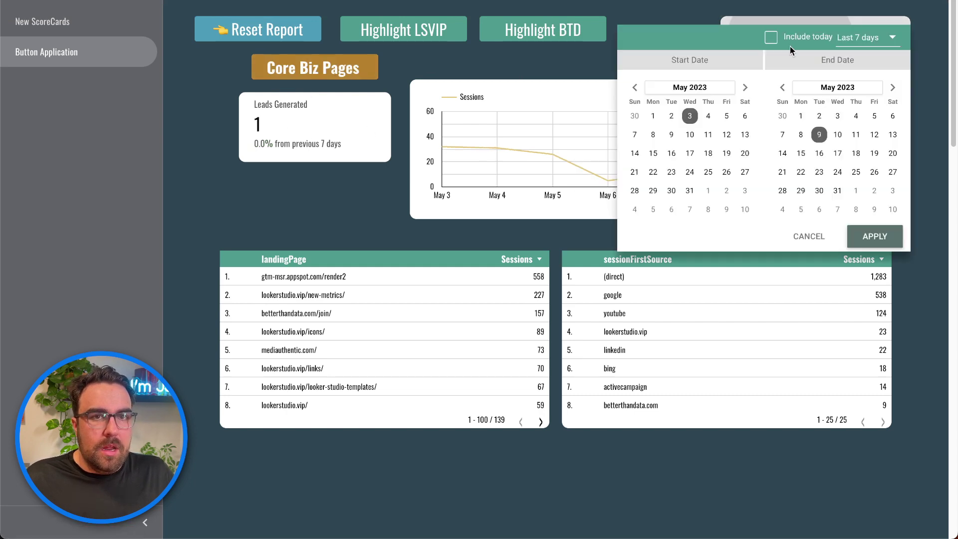
click(867, 40)
click(852, 62)
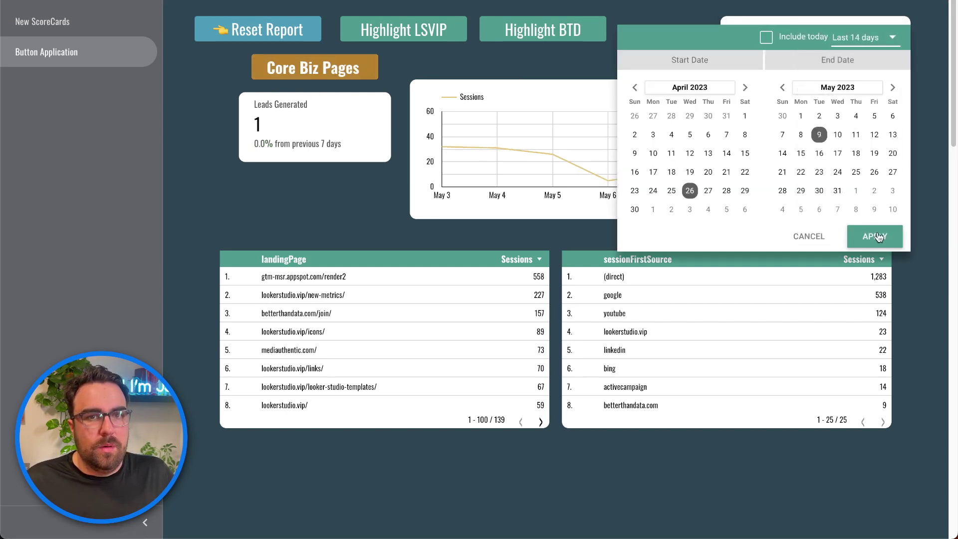
click(878, 237)
Set the date range to the last 30 days, check the filtered Leads Generated scorecard, and reset the report.
click(817, 39)
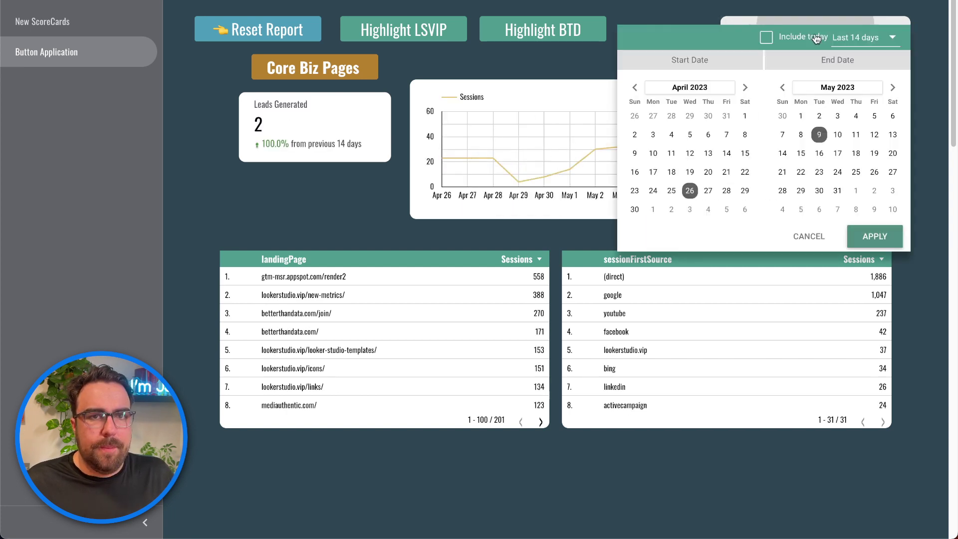
click(854, 43)
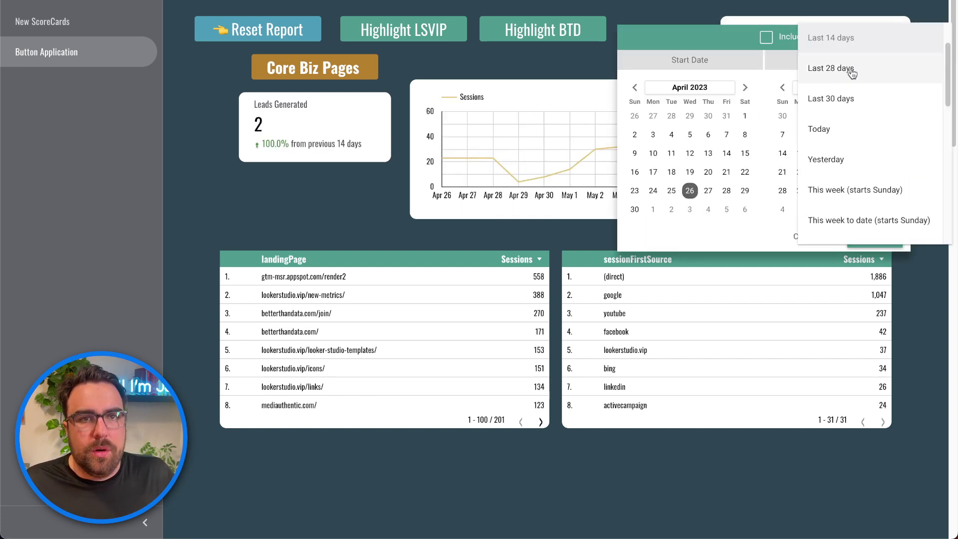
click(847, 96)
click(872, 242)
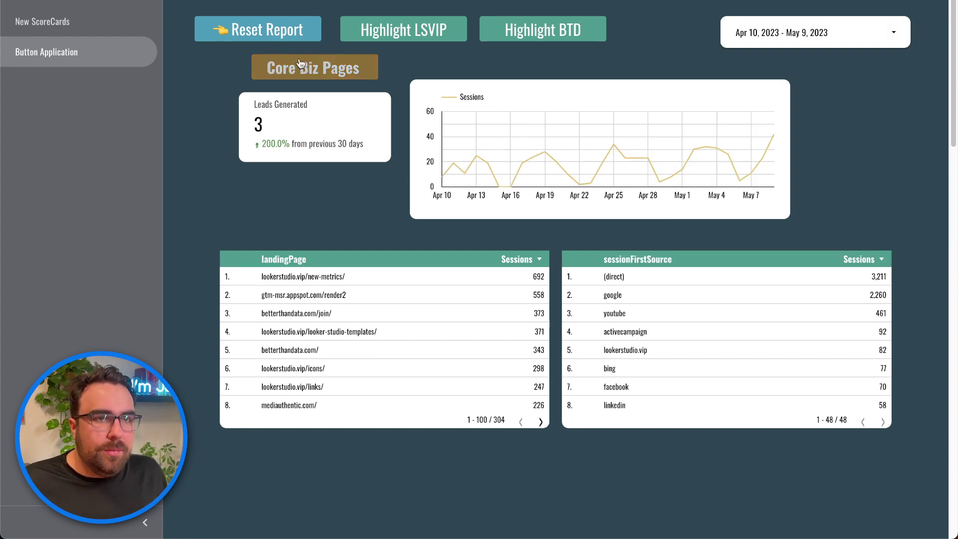
drag(253, 127, 277, 135)
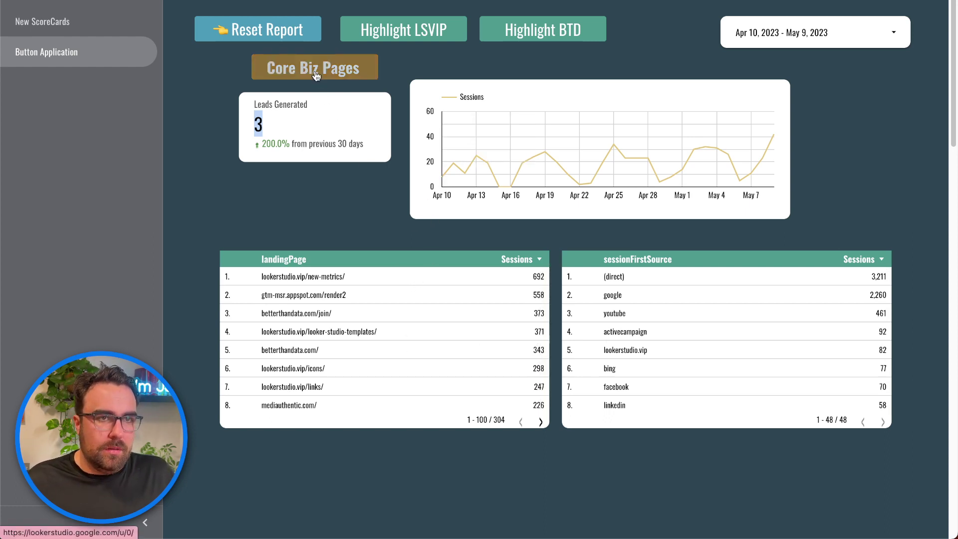
click(273, 35)
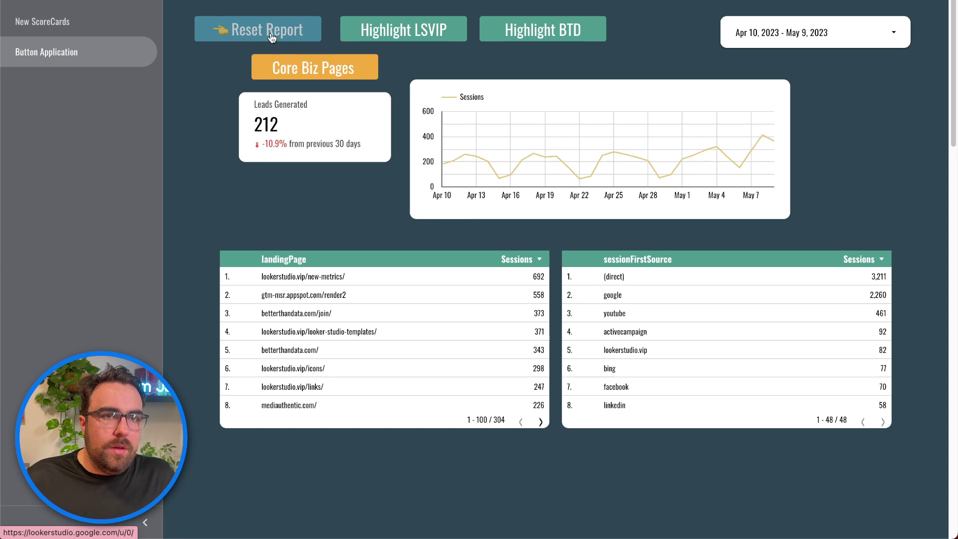
Test Highlight LSVIP, switch to Highlight BTD, combine it with the Core Biz Pages filter, and reset the report.
click(411, 35)
click(520, 32)
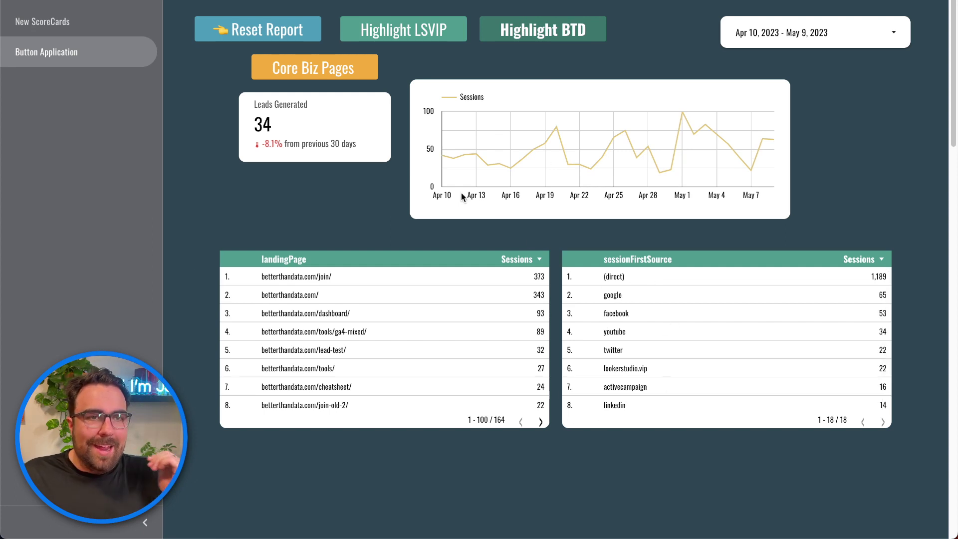
click(337, 73)
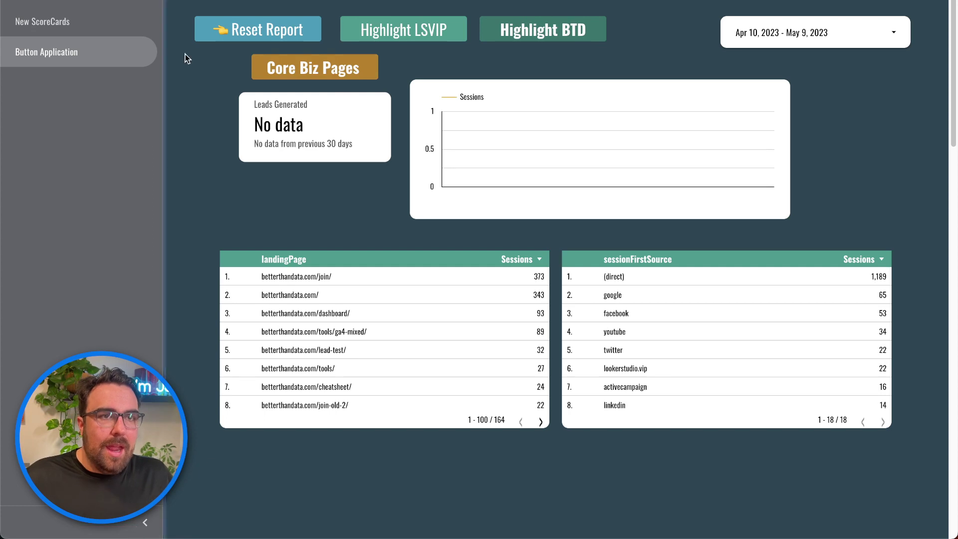
click(257, 37)
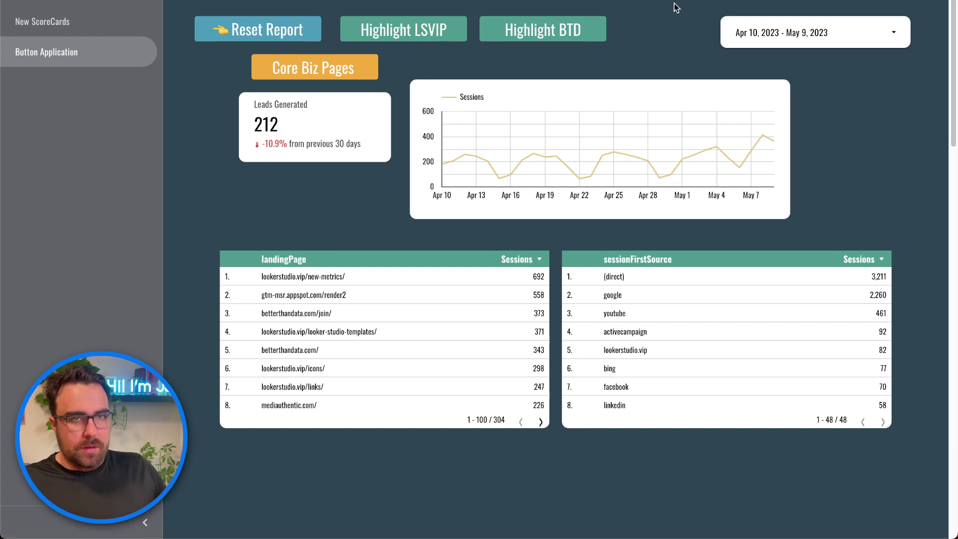
mouse_move(680, 4)
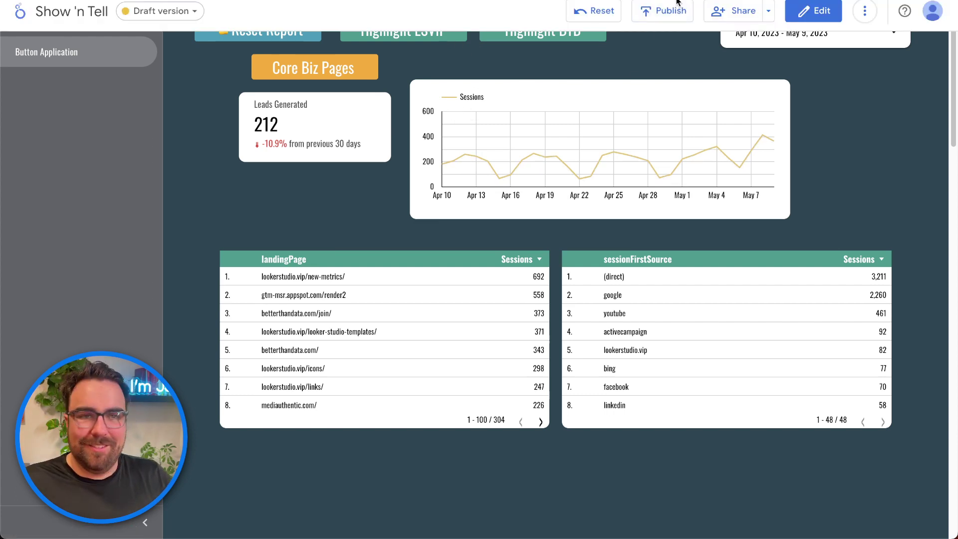